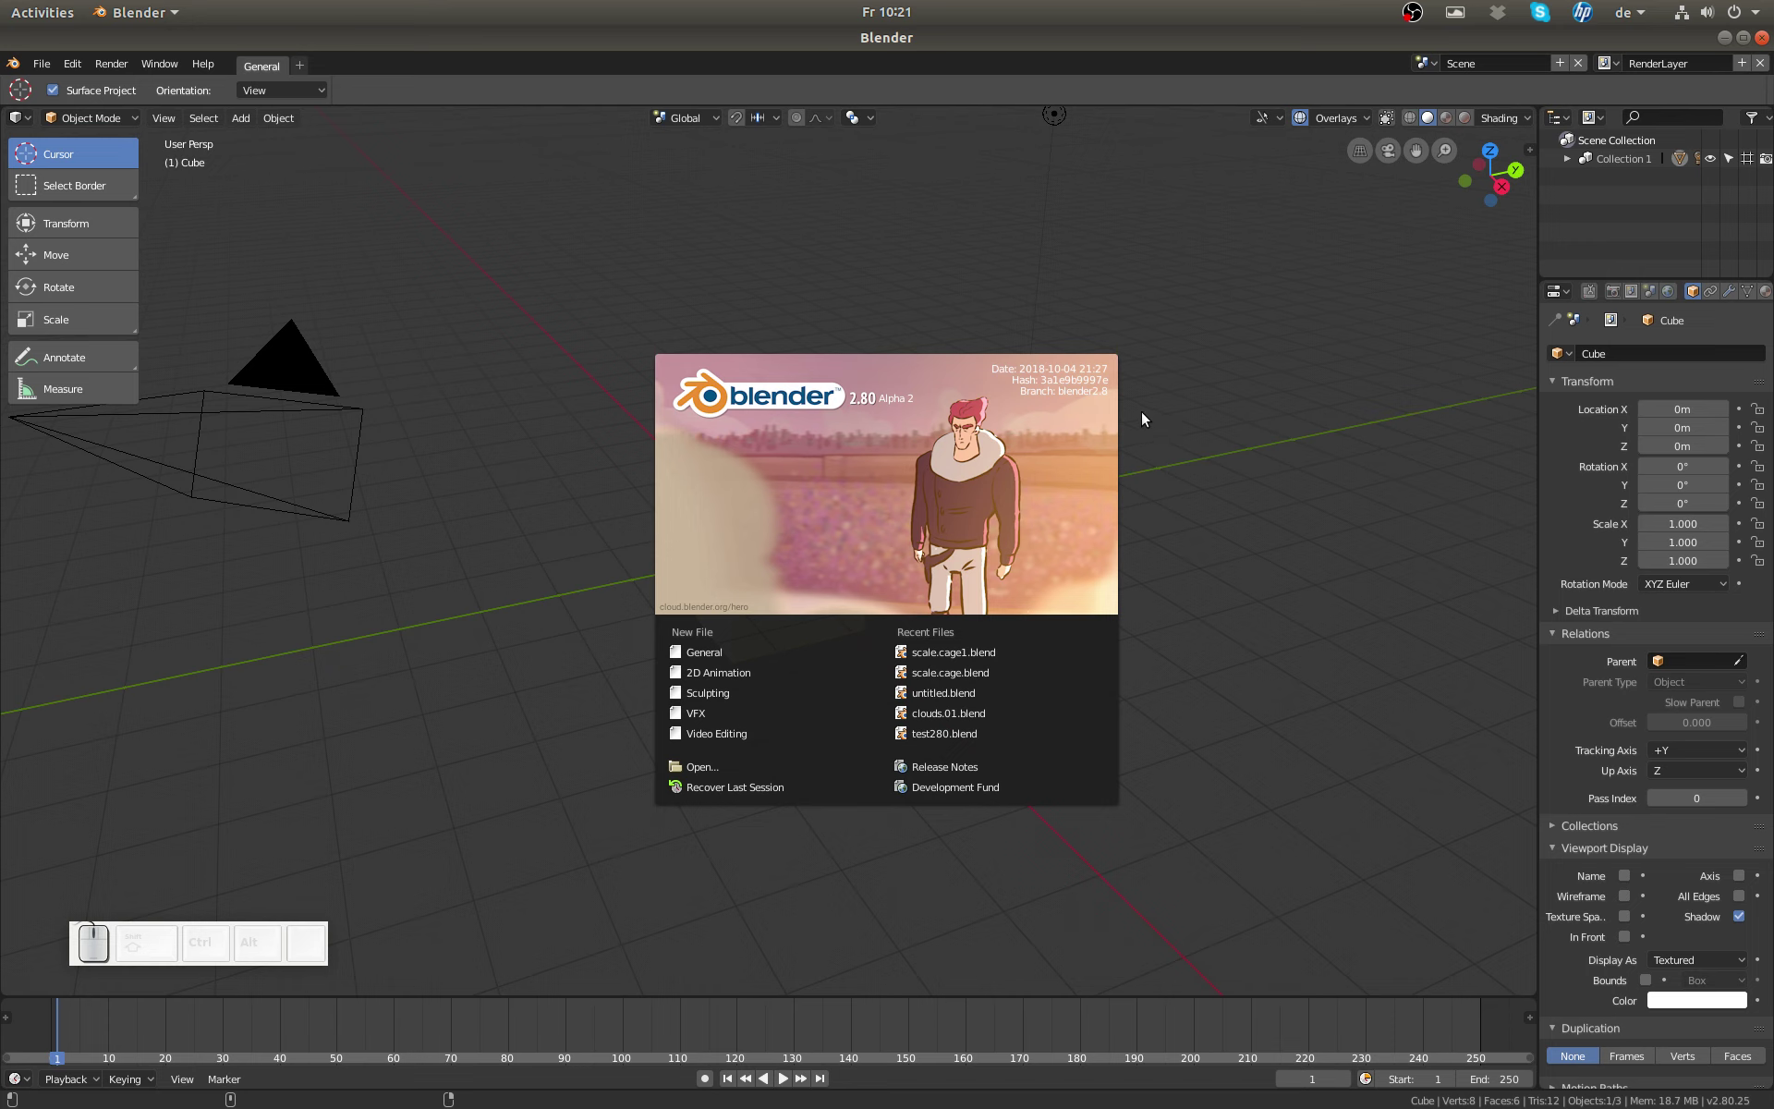
# Step: Dismiss the start-up splash to reveal the default cube, camera and light in Layout
pyautogui.click(1140, 412)
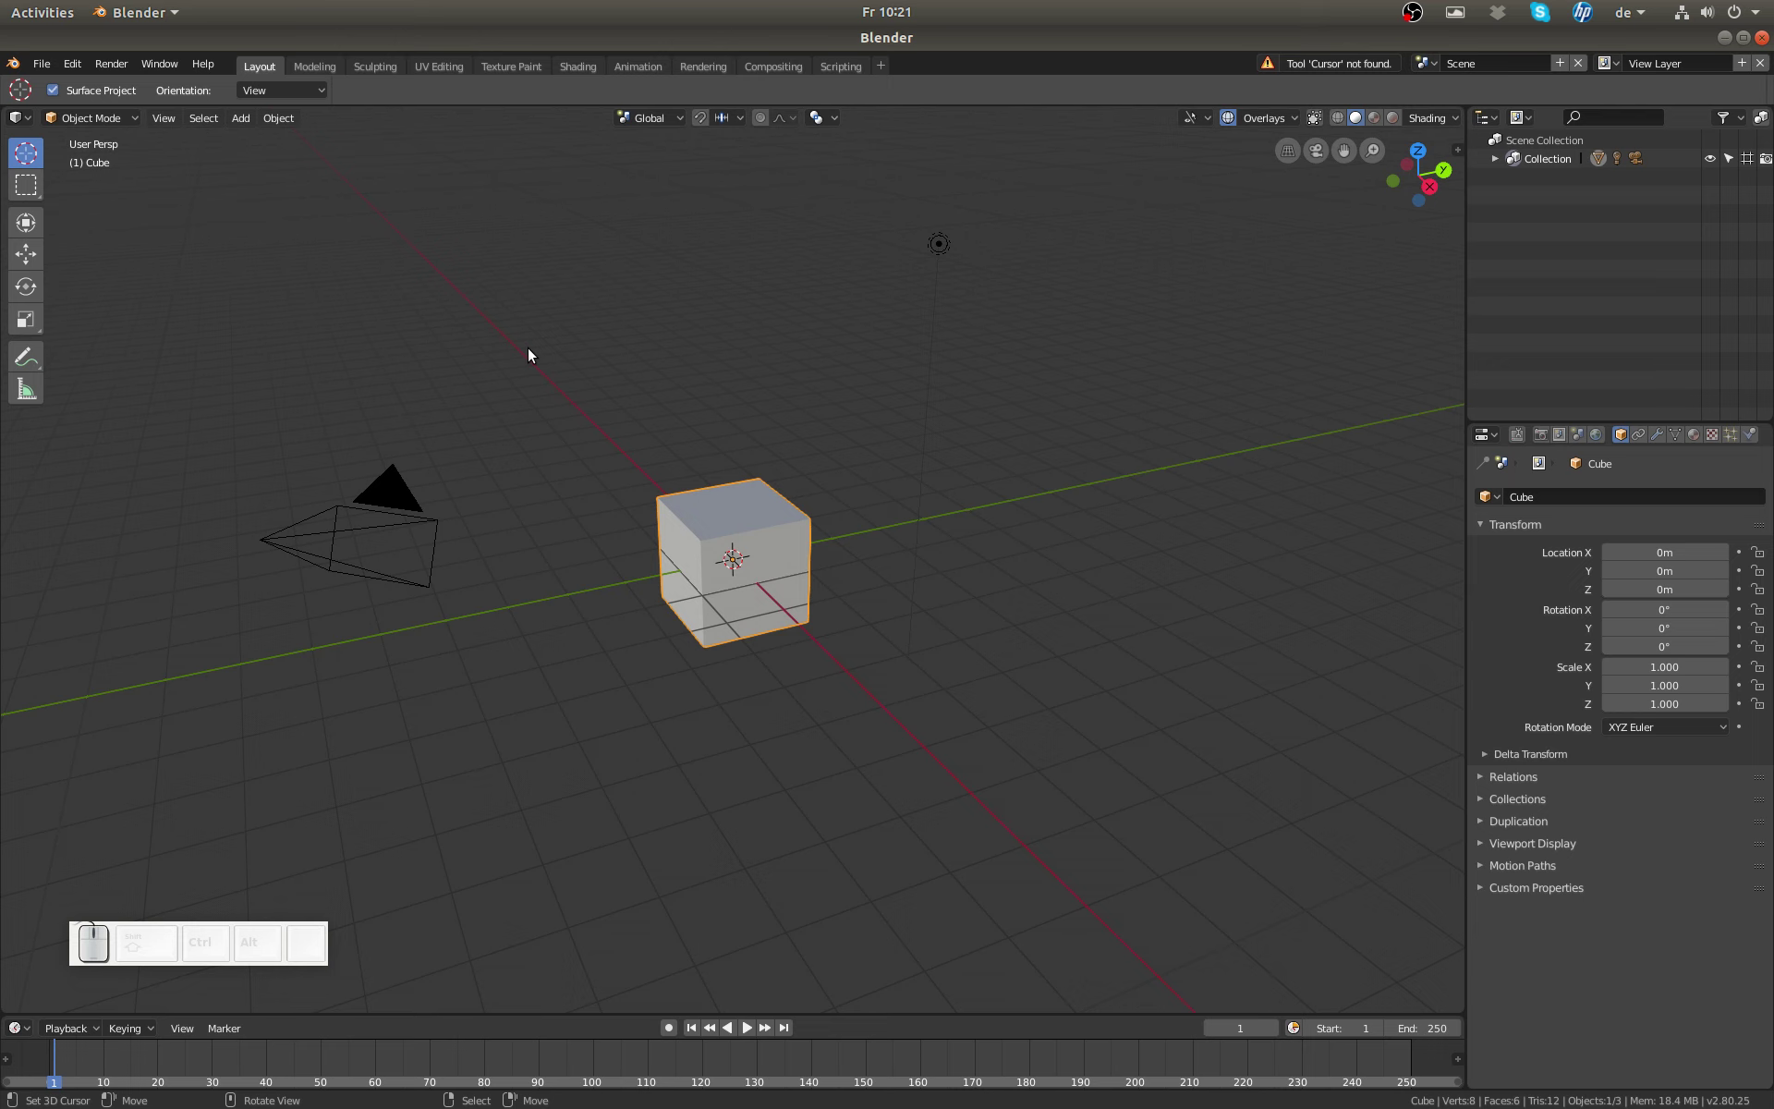
# Step: Load Factory Settings from the File menu and confirm the reset
pyautogui.click(42, 65)
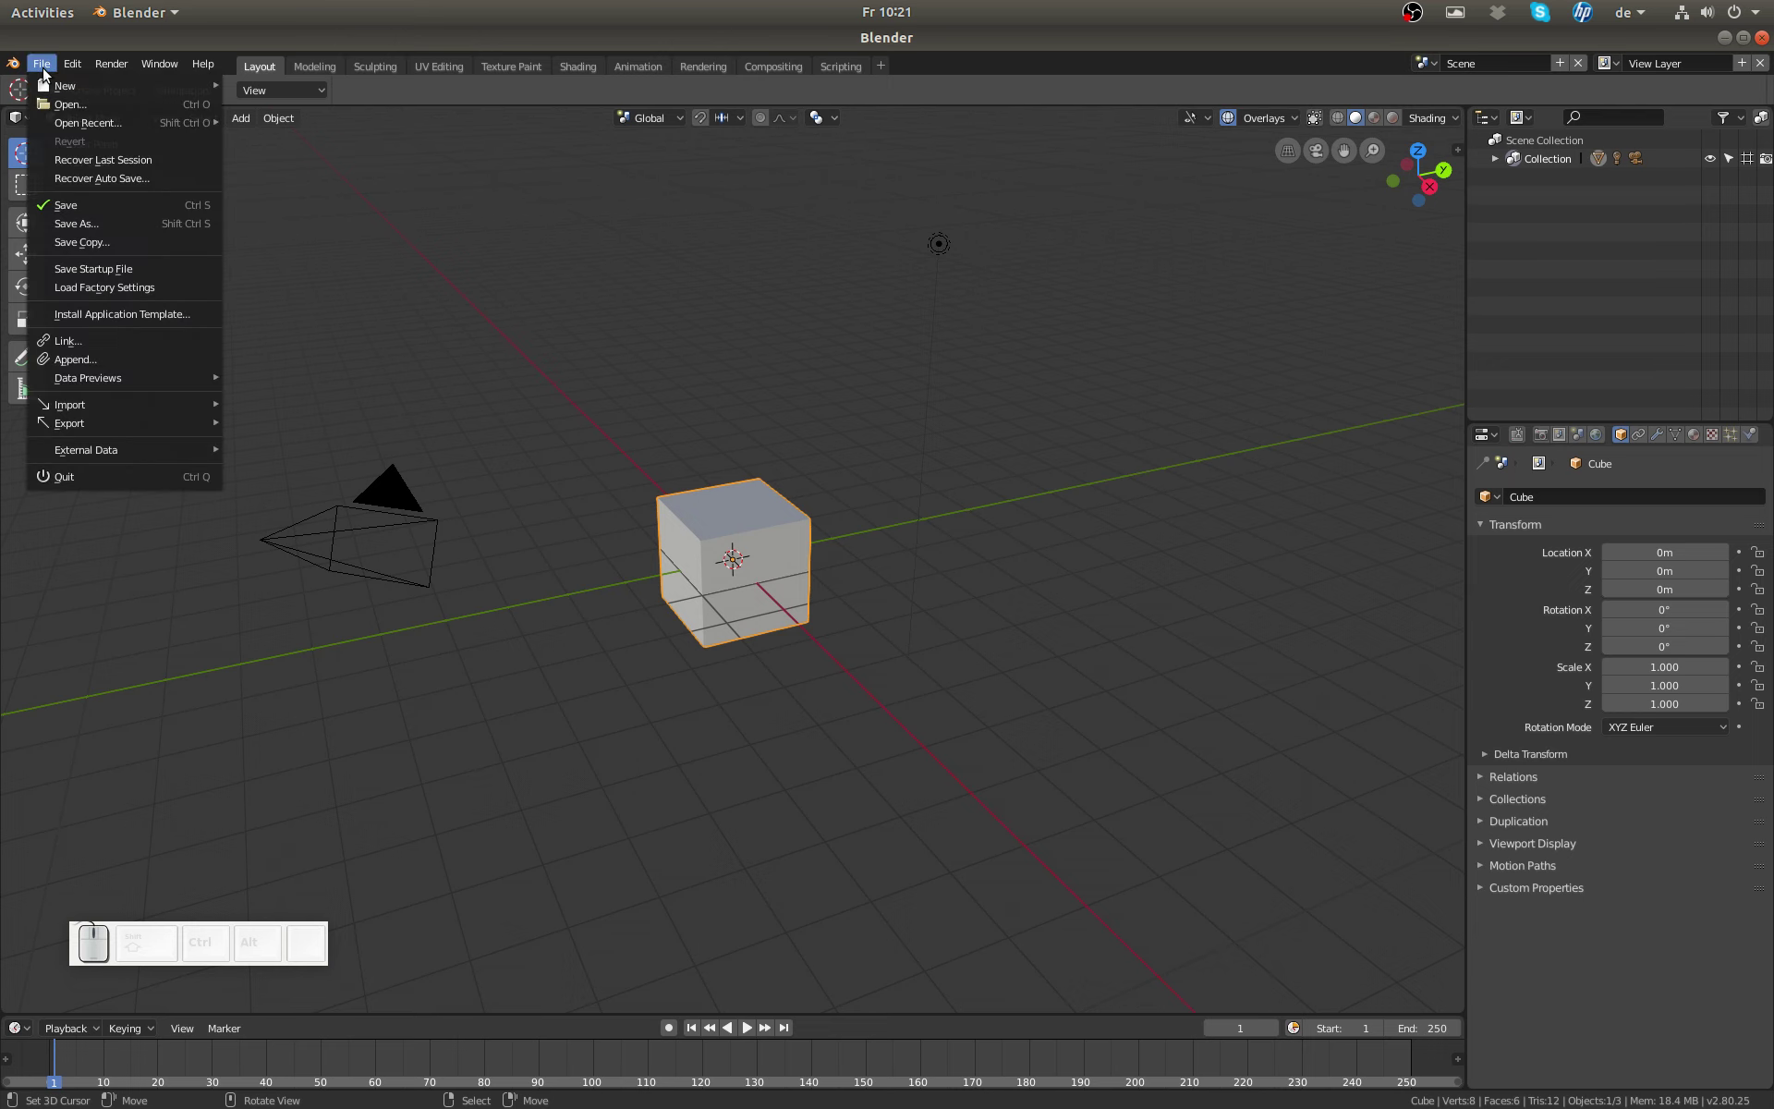
pyautogui.click(85, 286)
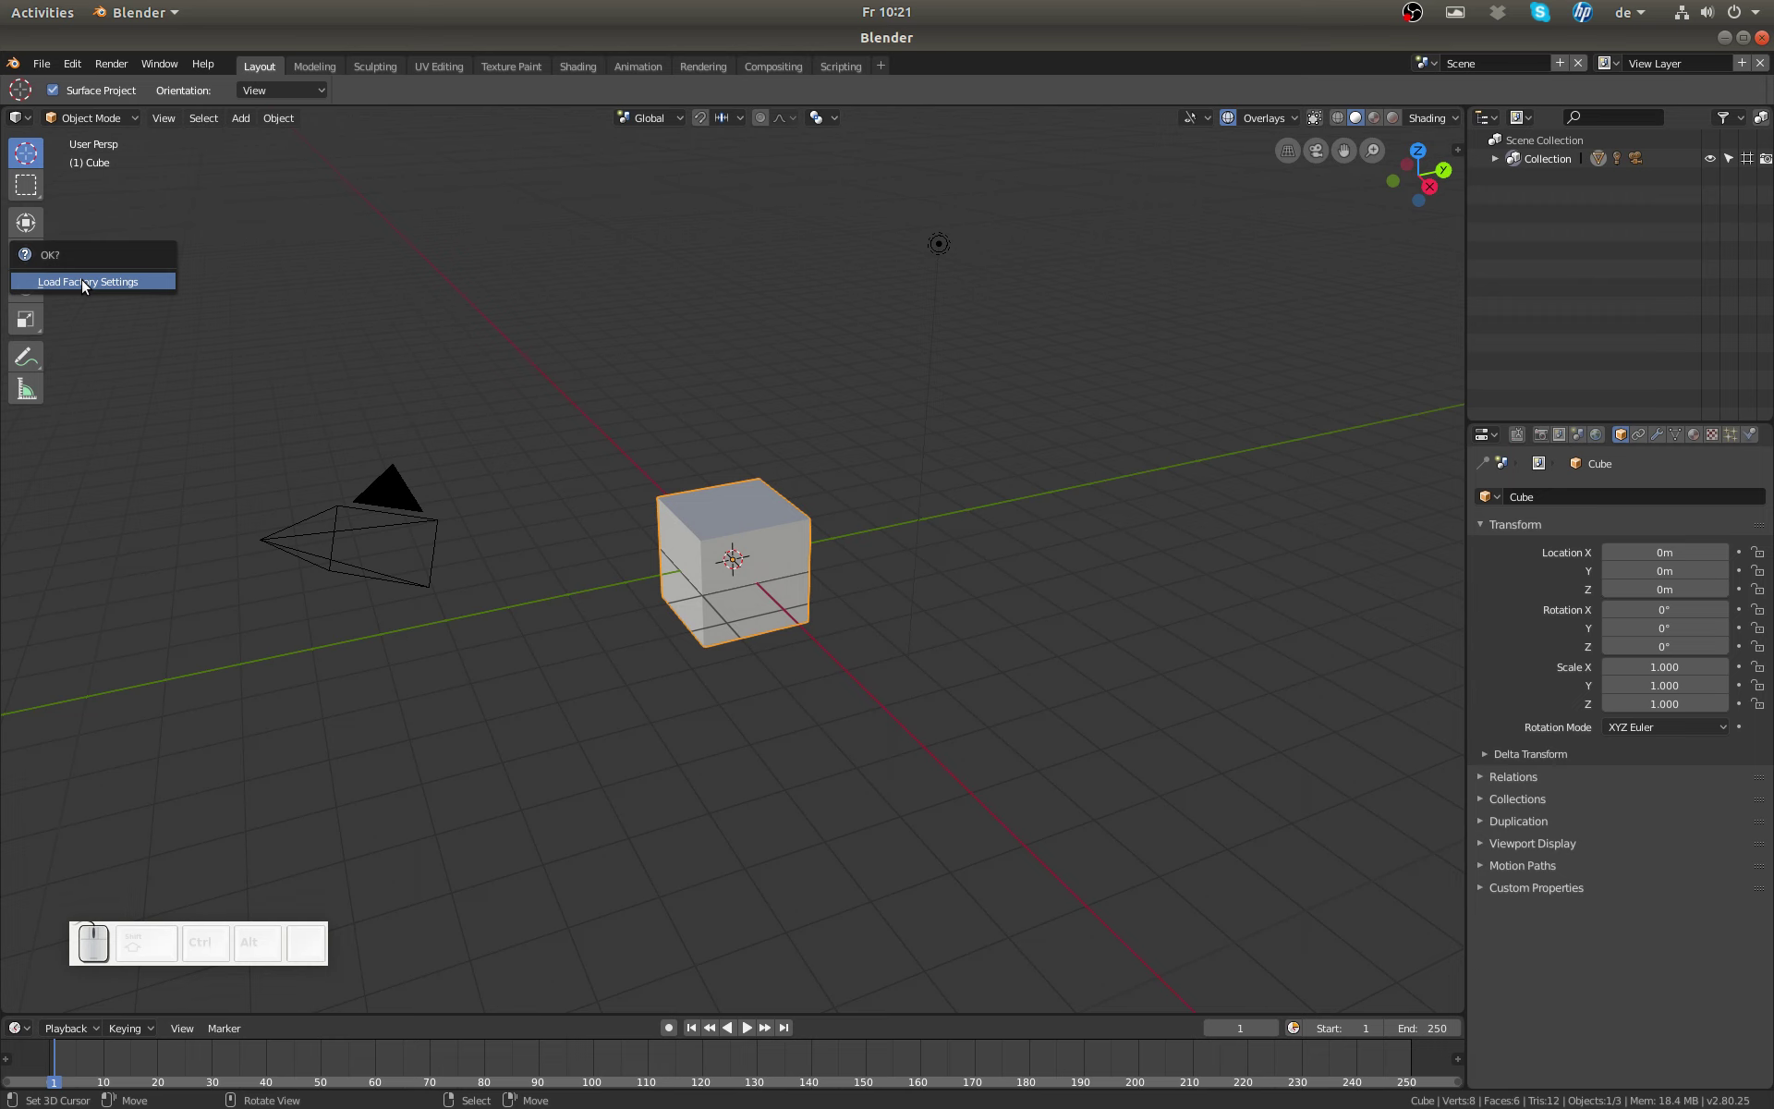
pyautogui.click(81, 279)
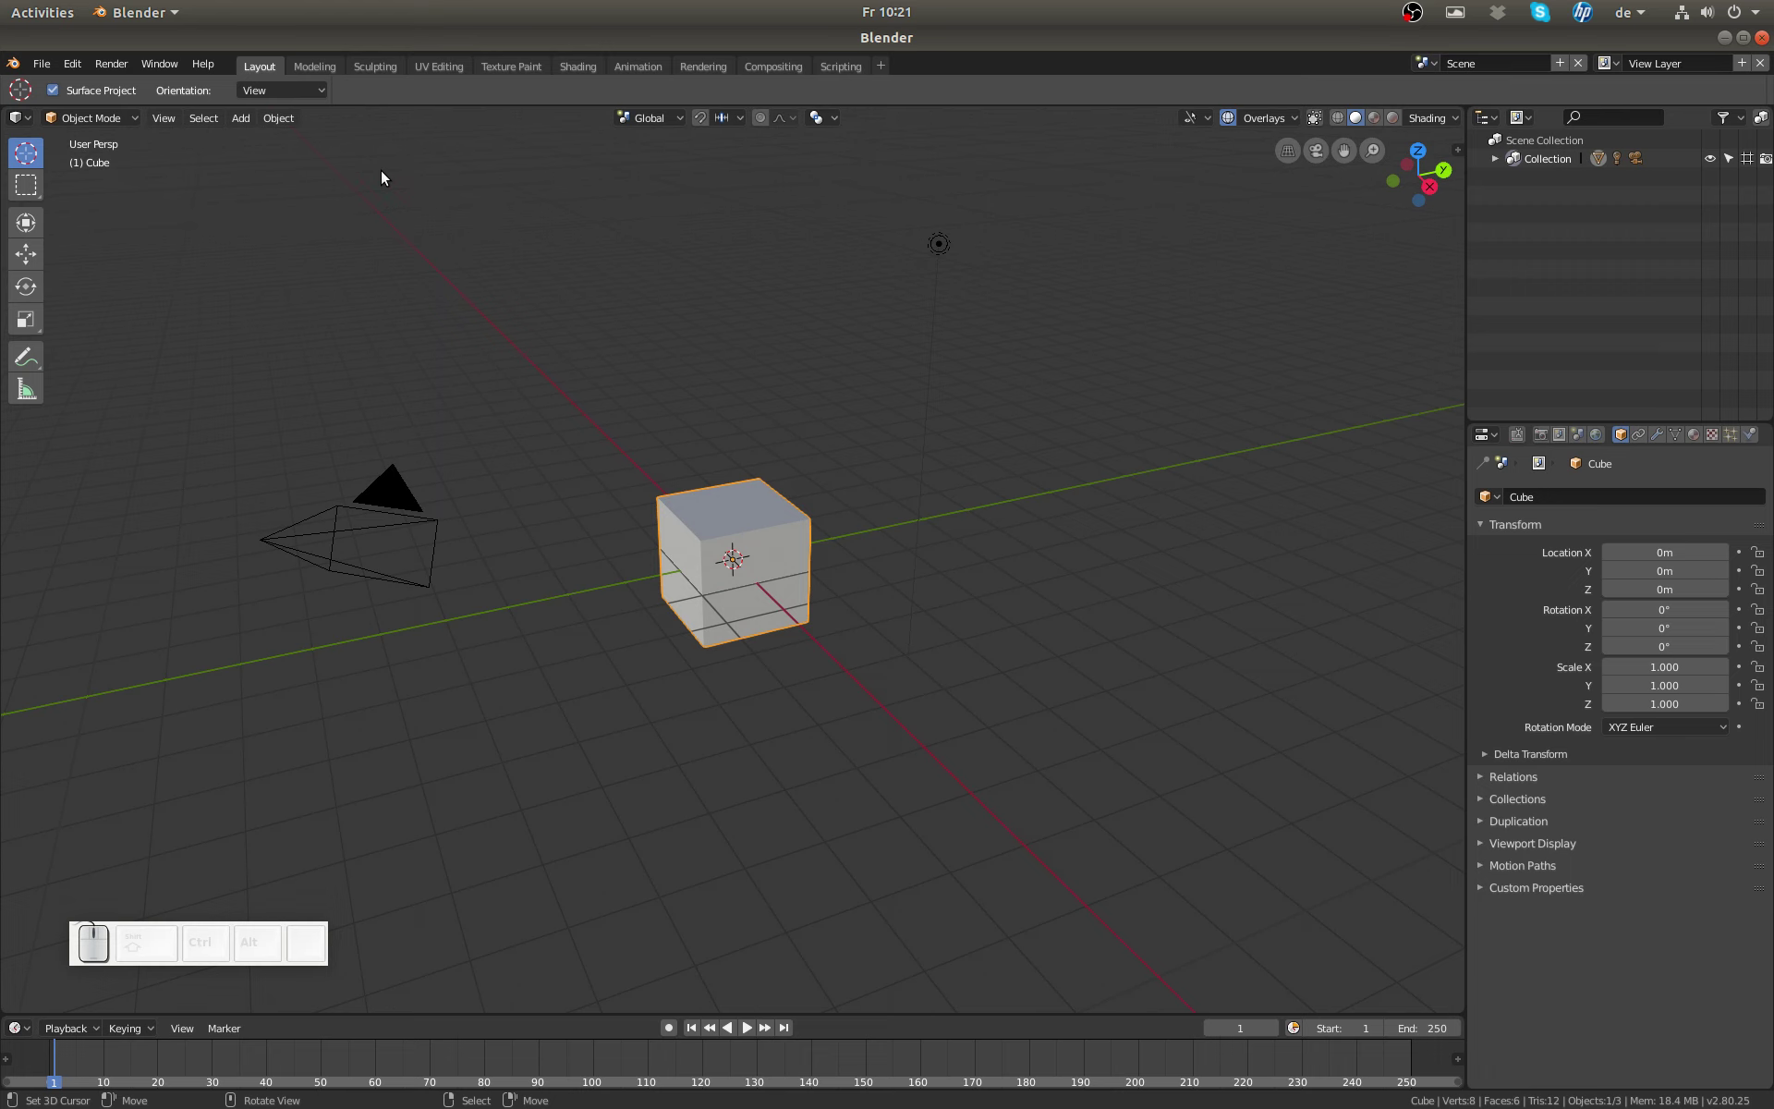
# Step: Switch between the Modeling and Layout workspaces, ending in Modeling with the cube in Edit Mode
pyautogui.click(314, 67)
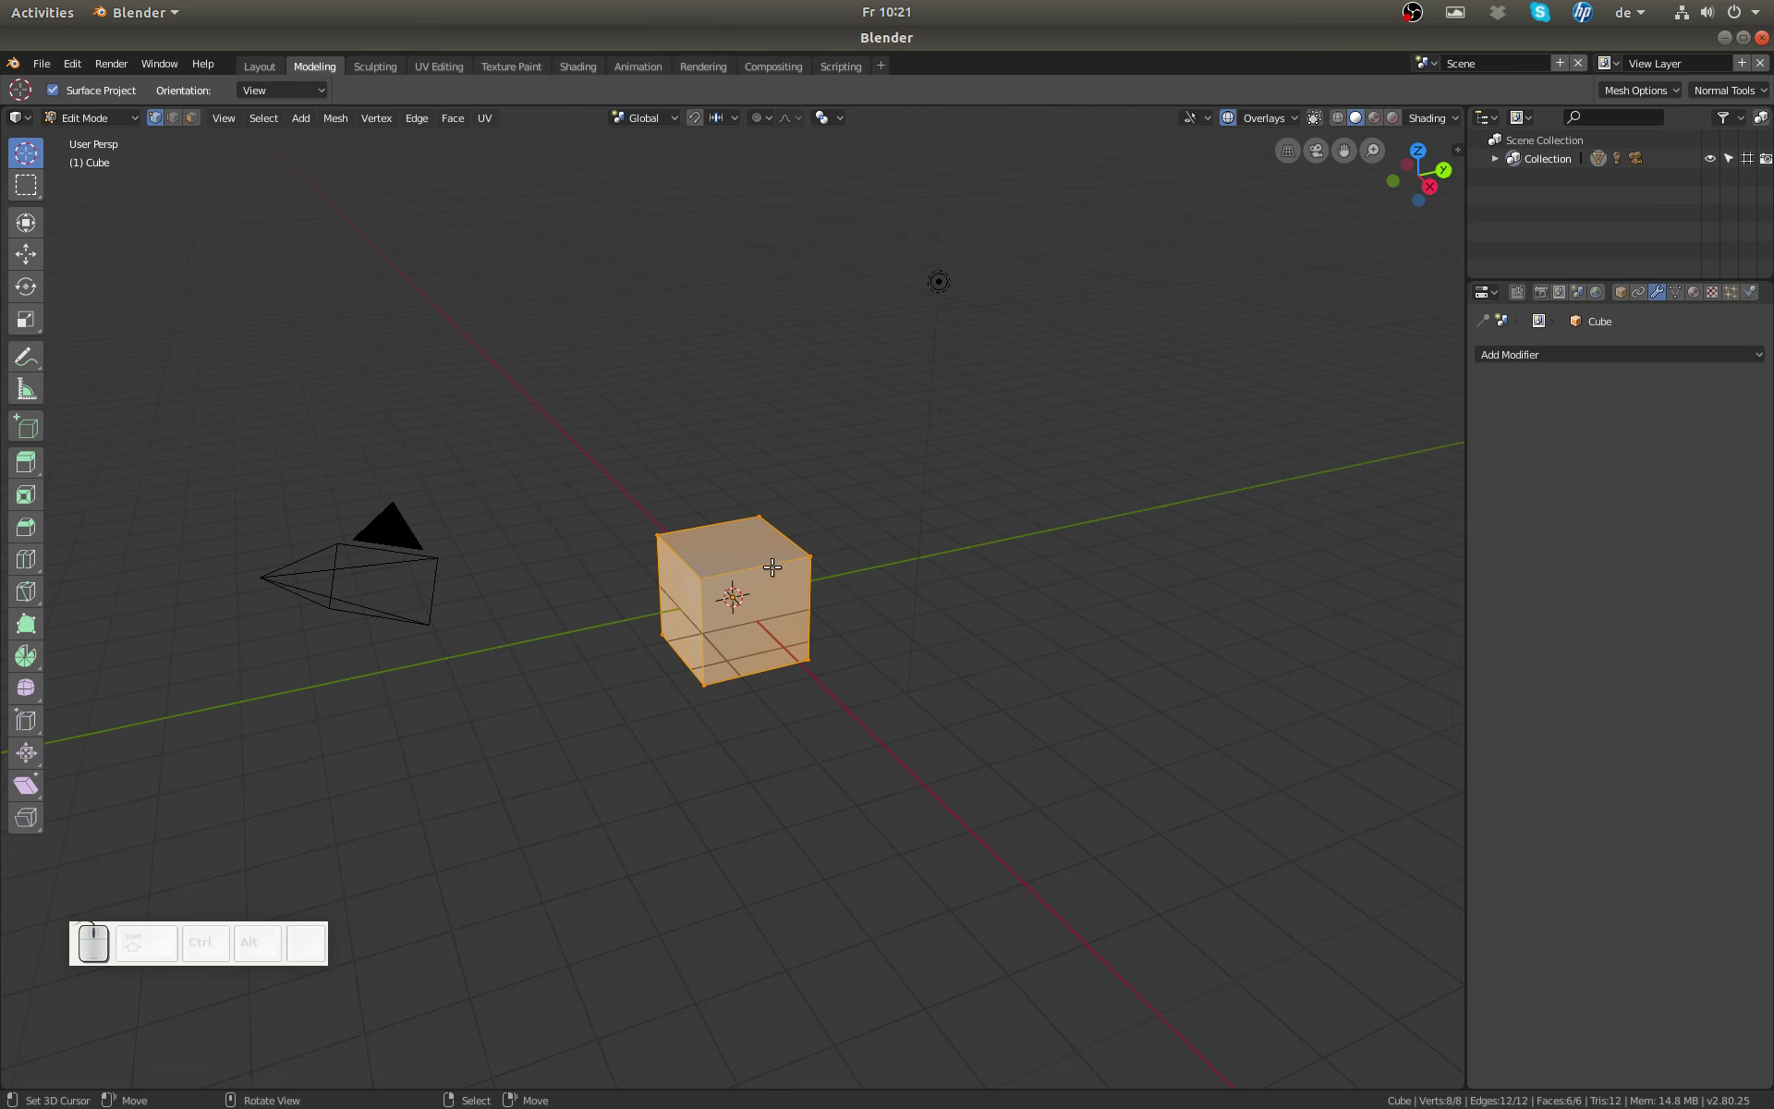
pyautogui.press('Tab')
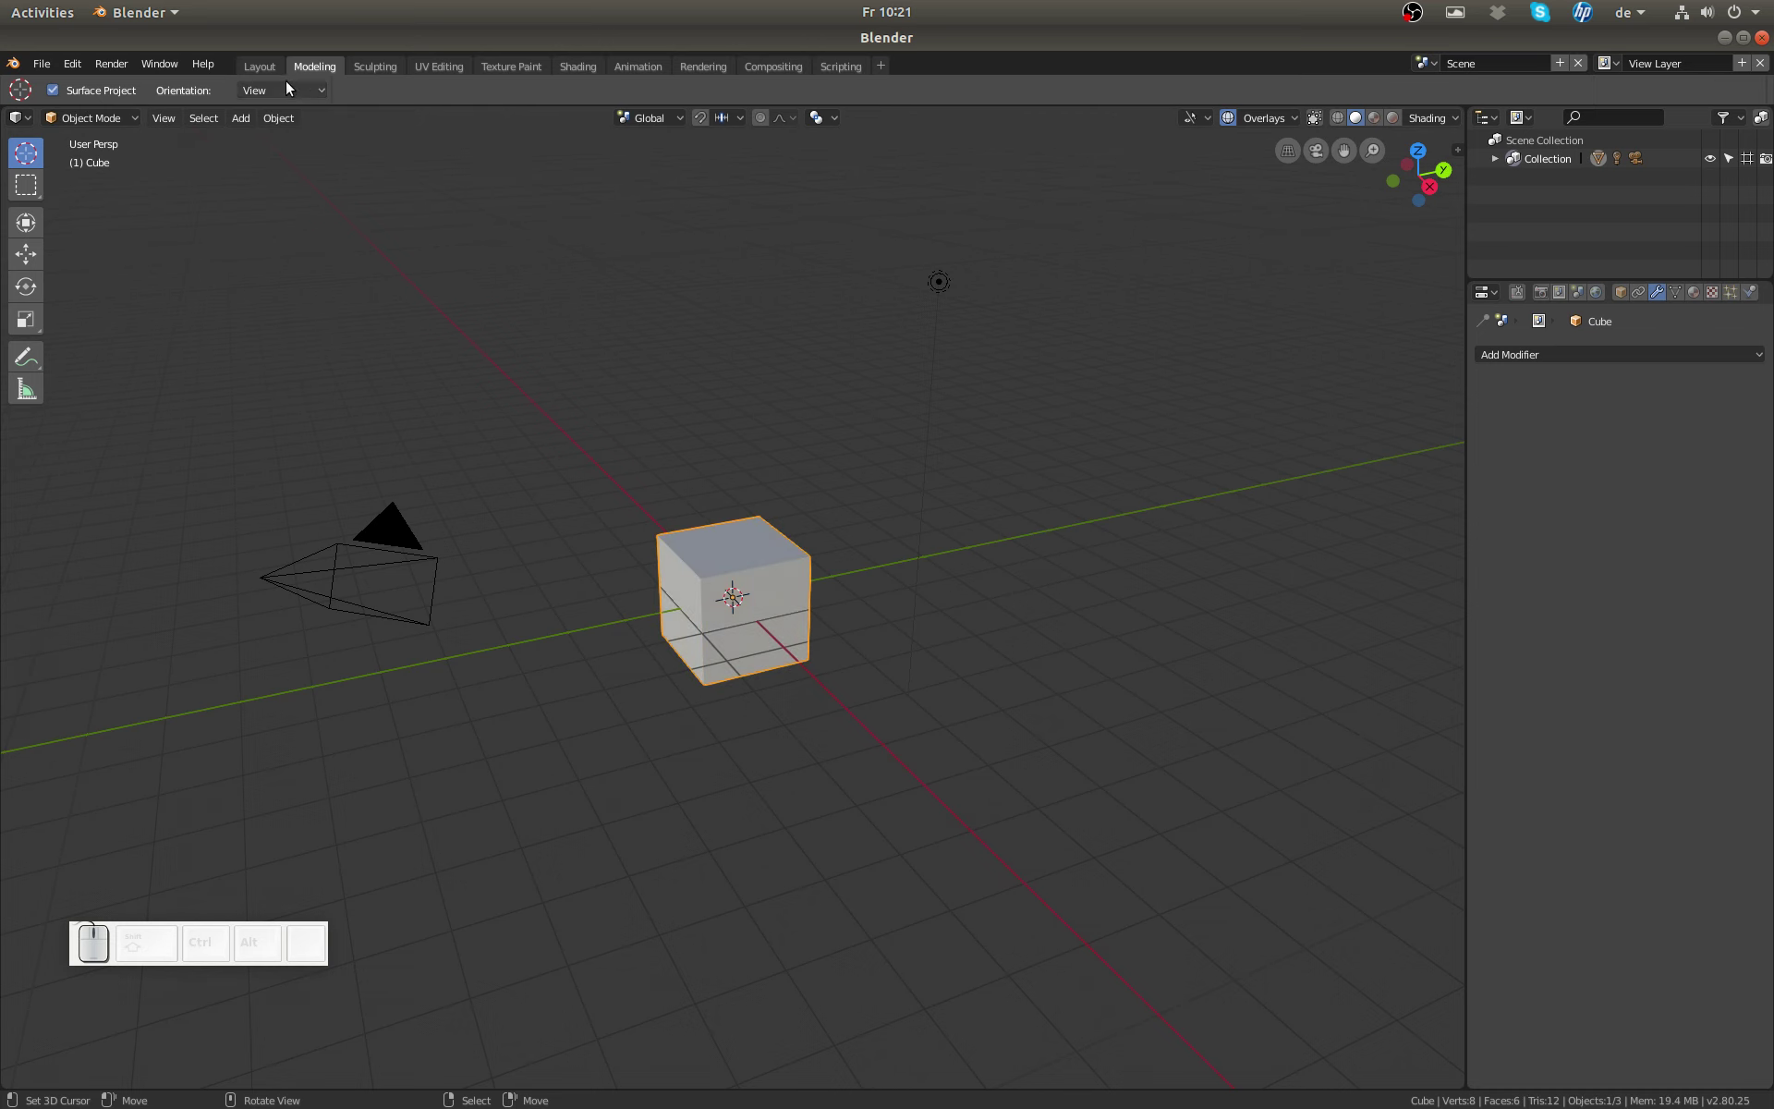
pyautogui.click(255, 65)
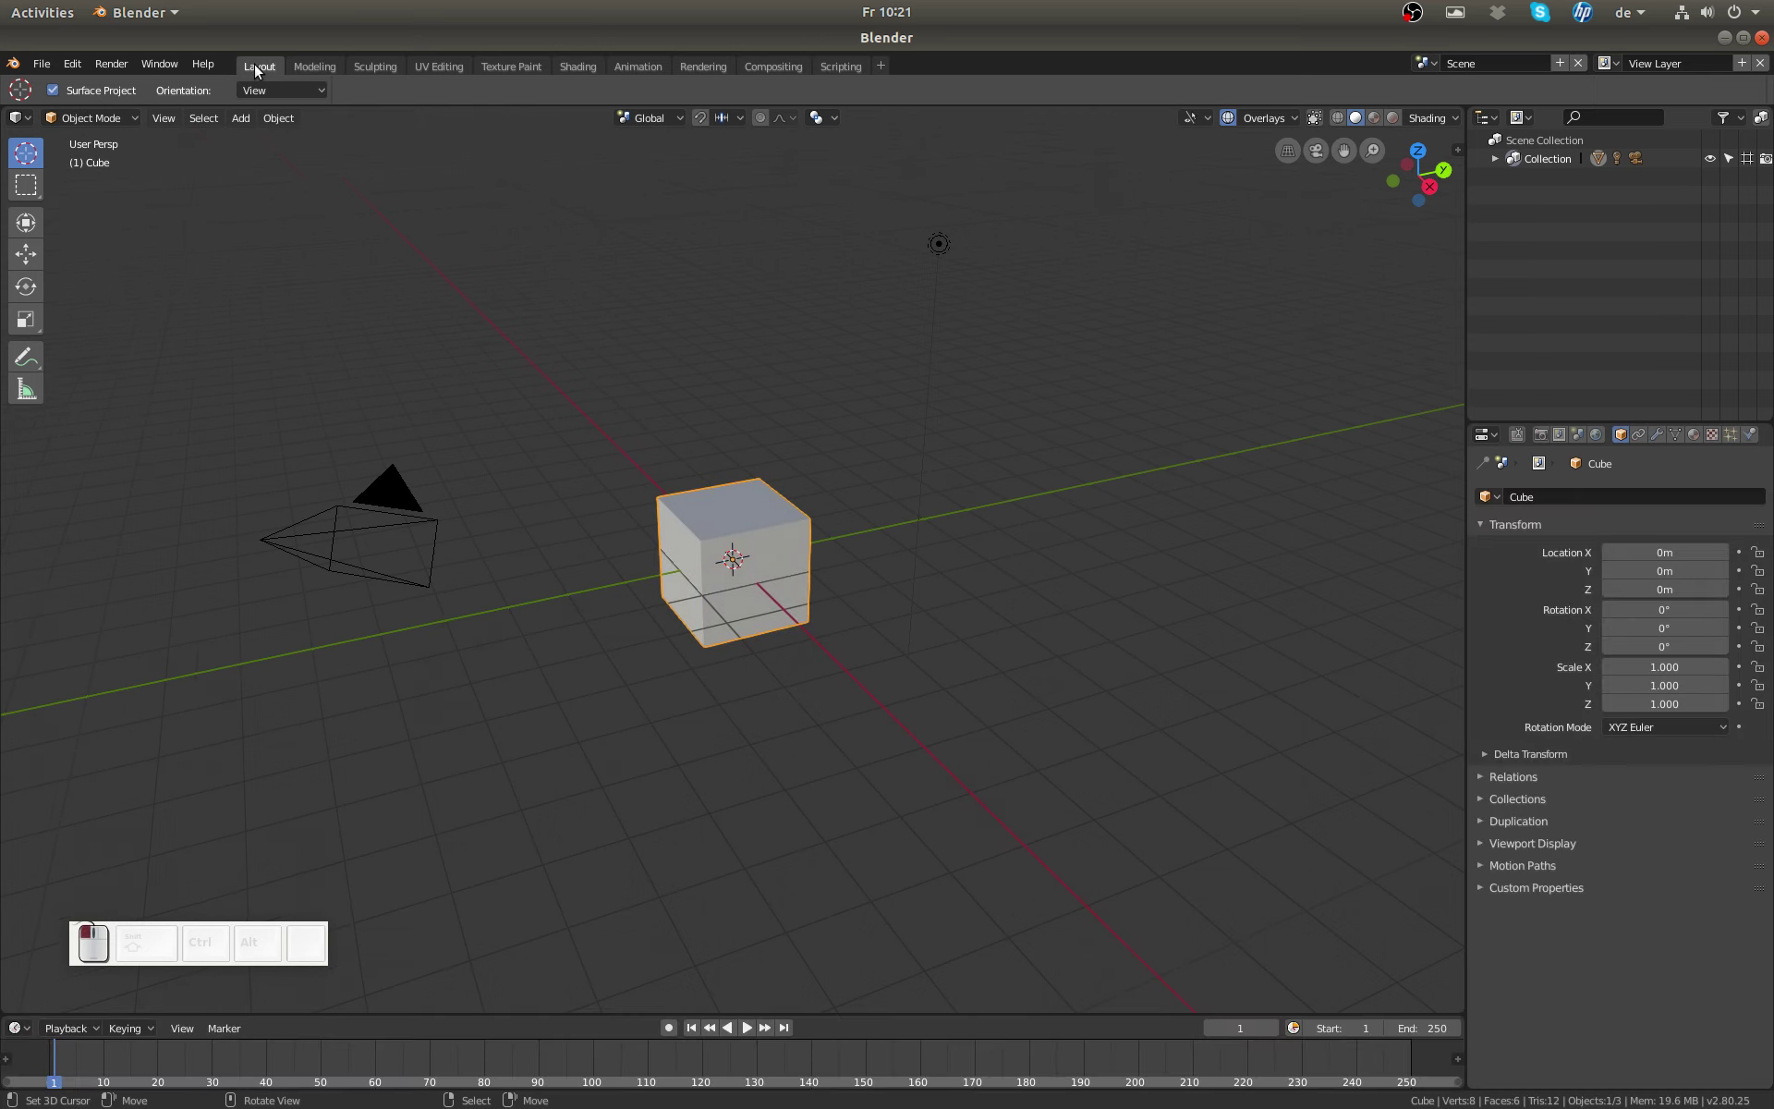
pyautogui.click(307, 66)
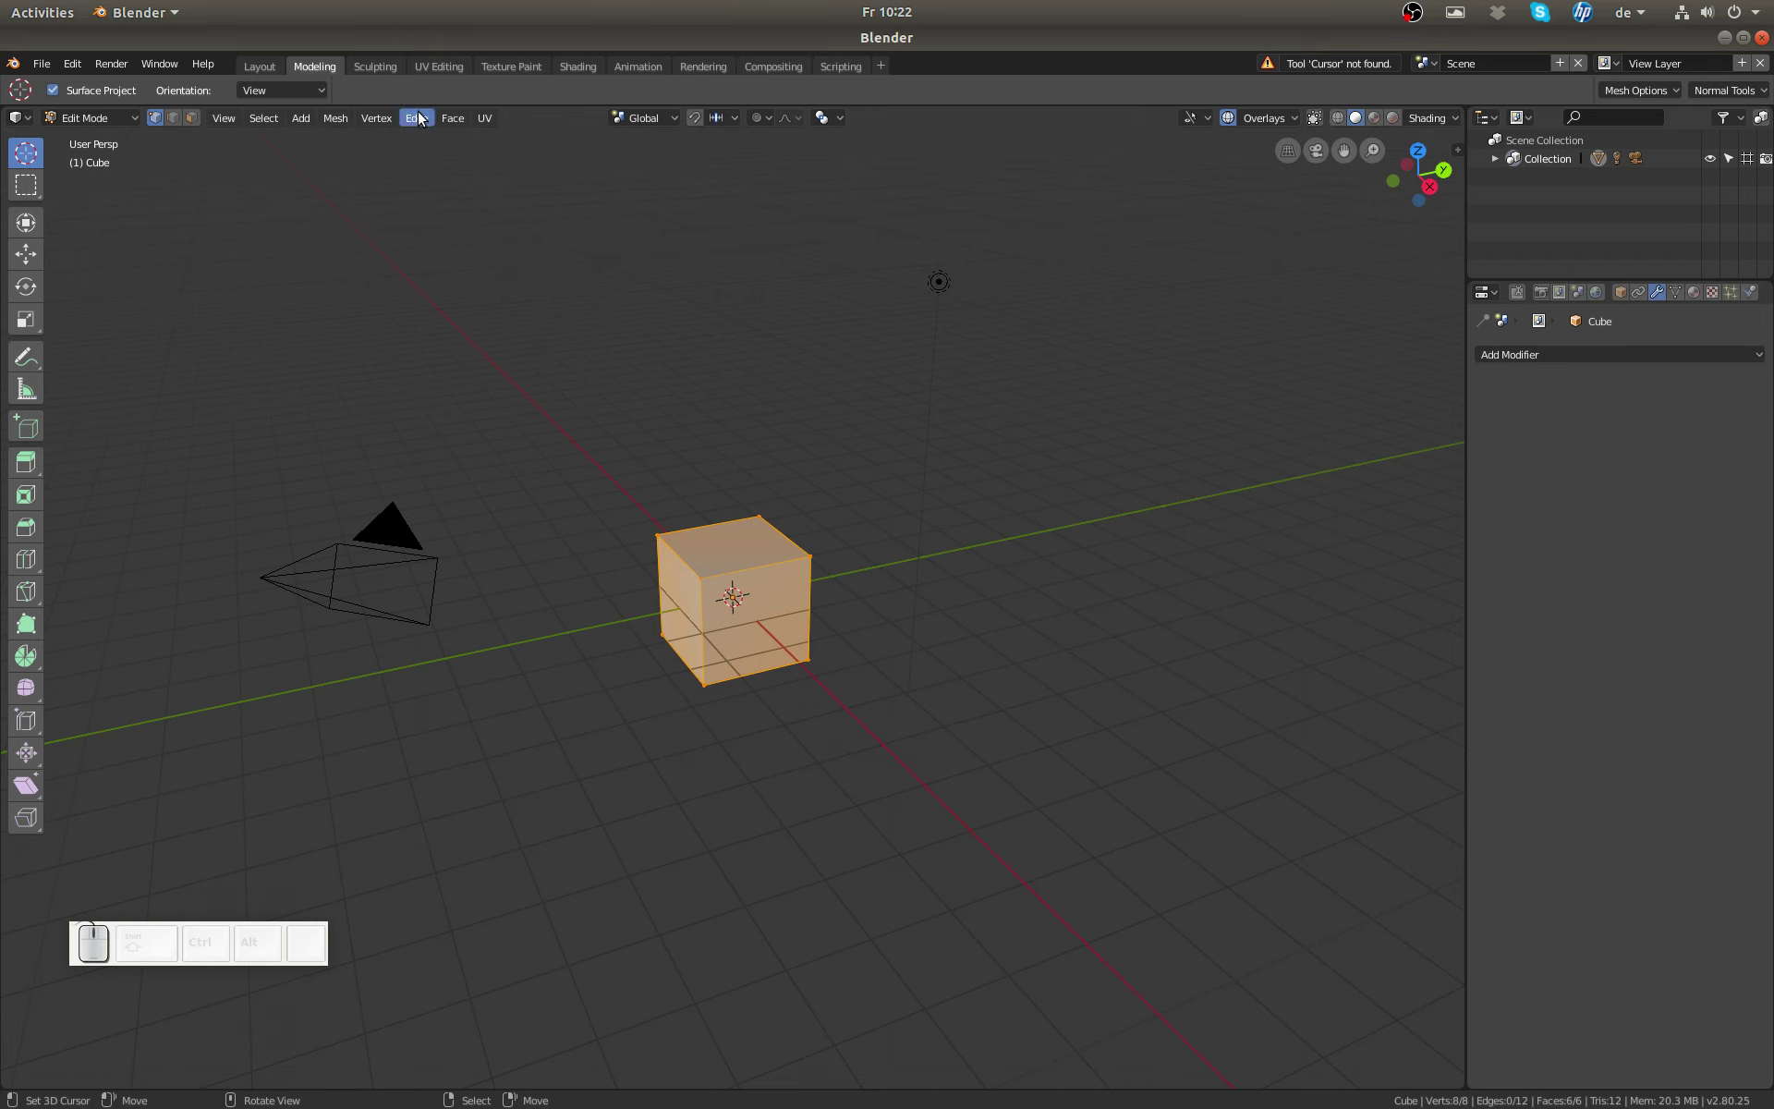
# Step: Preview Sculpting, orbiting and checking its shading and overlay options, then open UV Editing
pyautogui.click(374, 73)
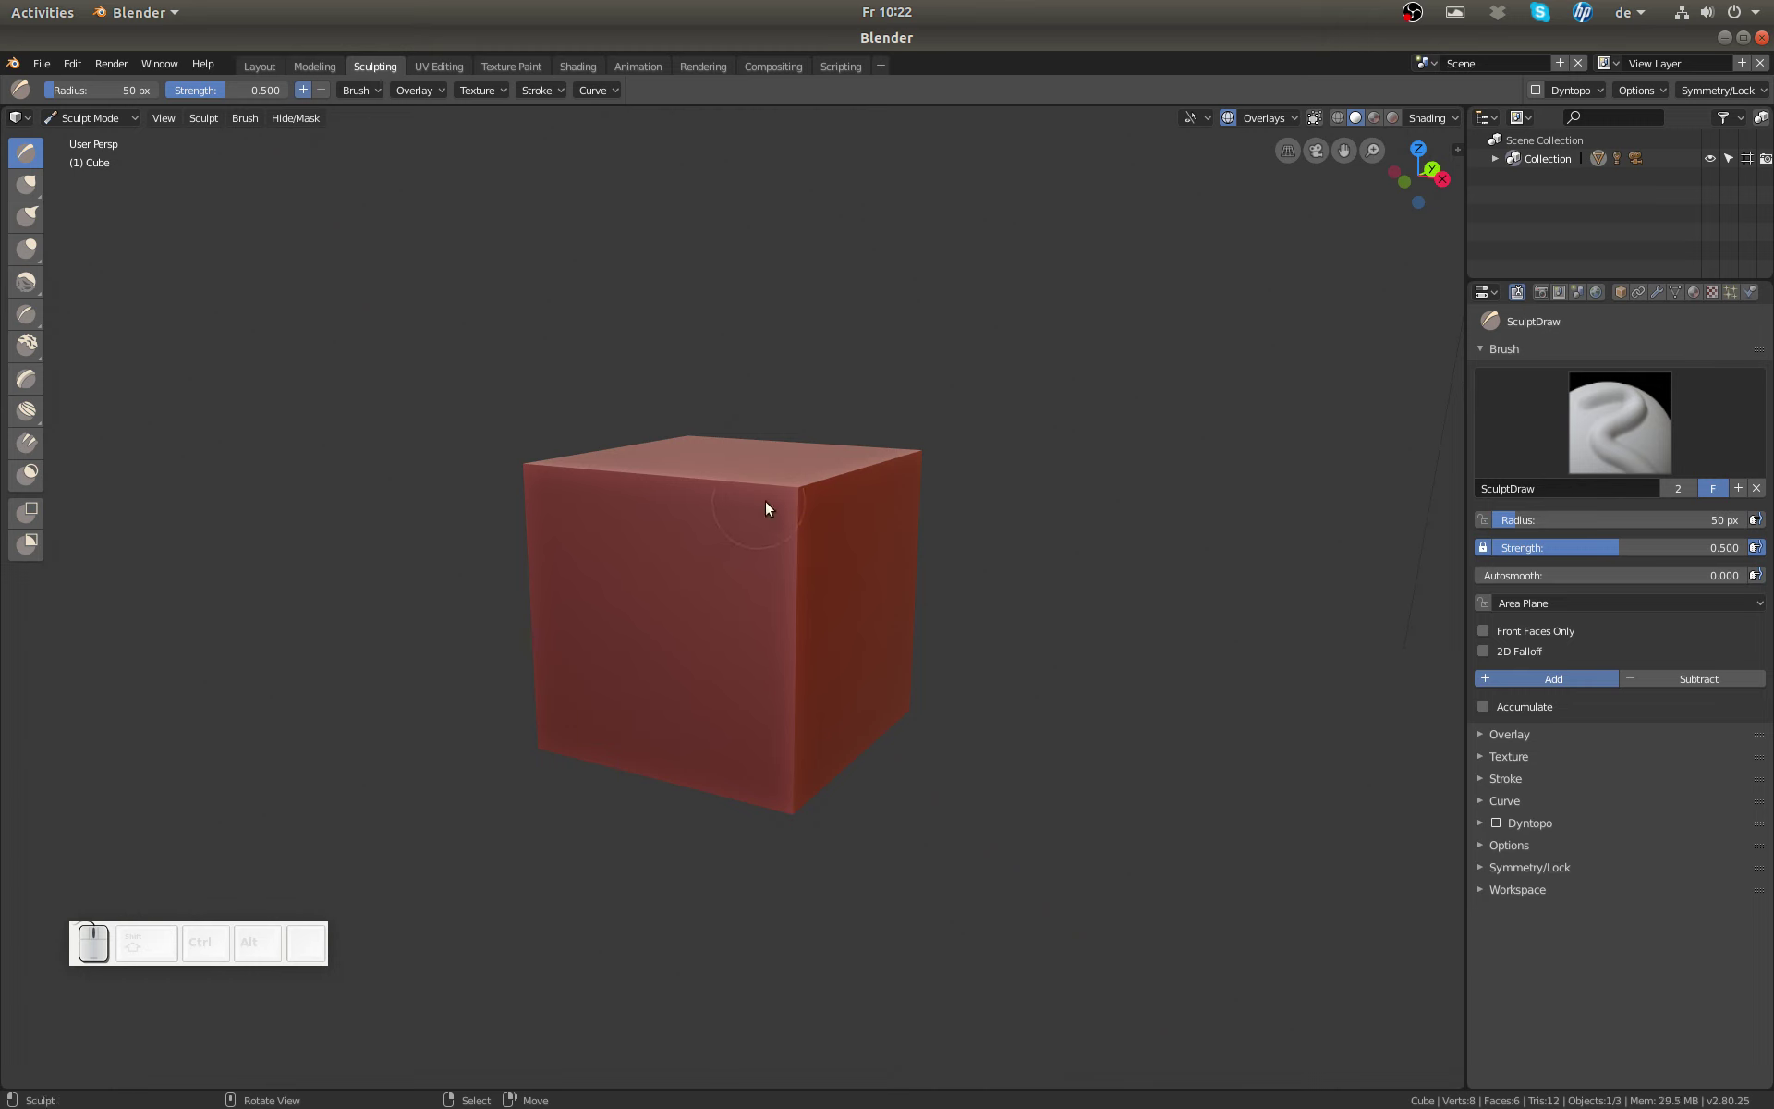
pyautogui.moveTo(874, 481)
pyautogui.mouseDown(button='middle')
pyautogui.moveTo(1054, 664)
pyautogui.moveTo(840, 684)
pyautogui.moveTo(958, 554)
pyautogui.moveTo(1117, 610)
pyautogui.moveTo(1111, 728)
pyautogui.moveTo(971, 752)
pyautogui.moveTo(1057, 693)
pyautogui.moveTo(1155, 582)
pyautogui.mouseUp(button='middle')
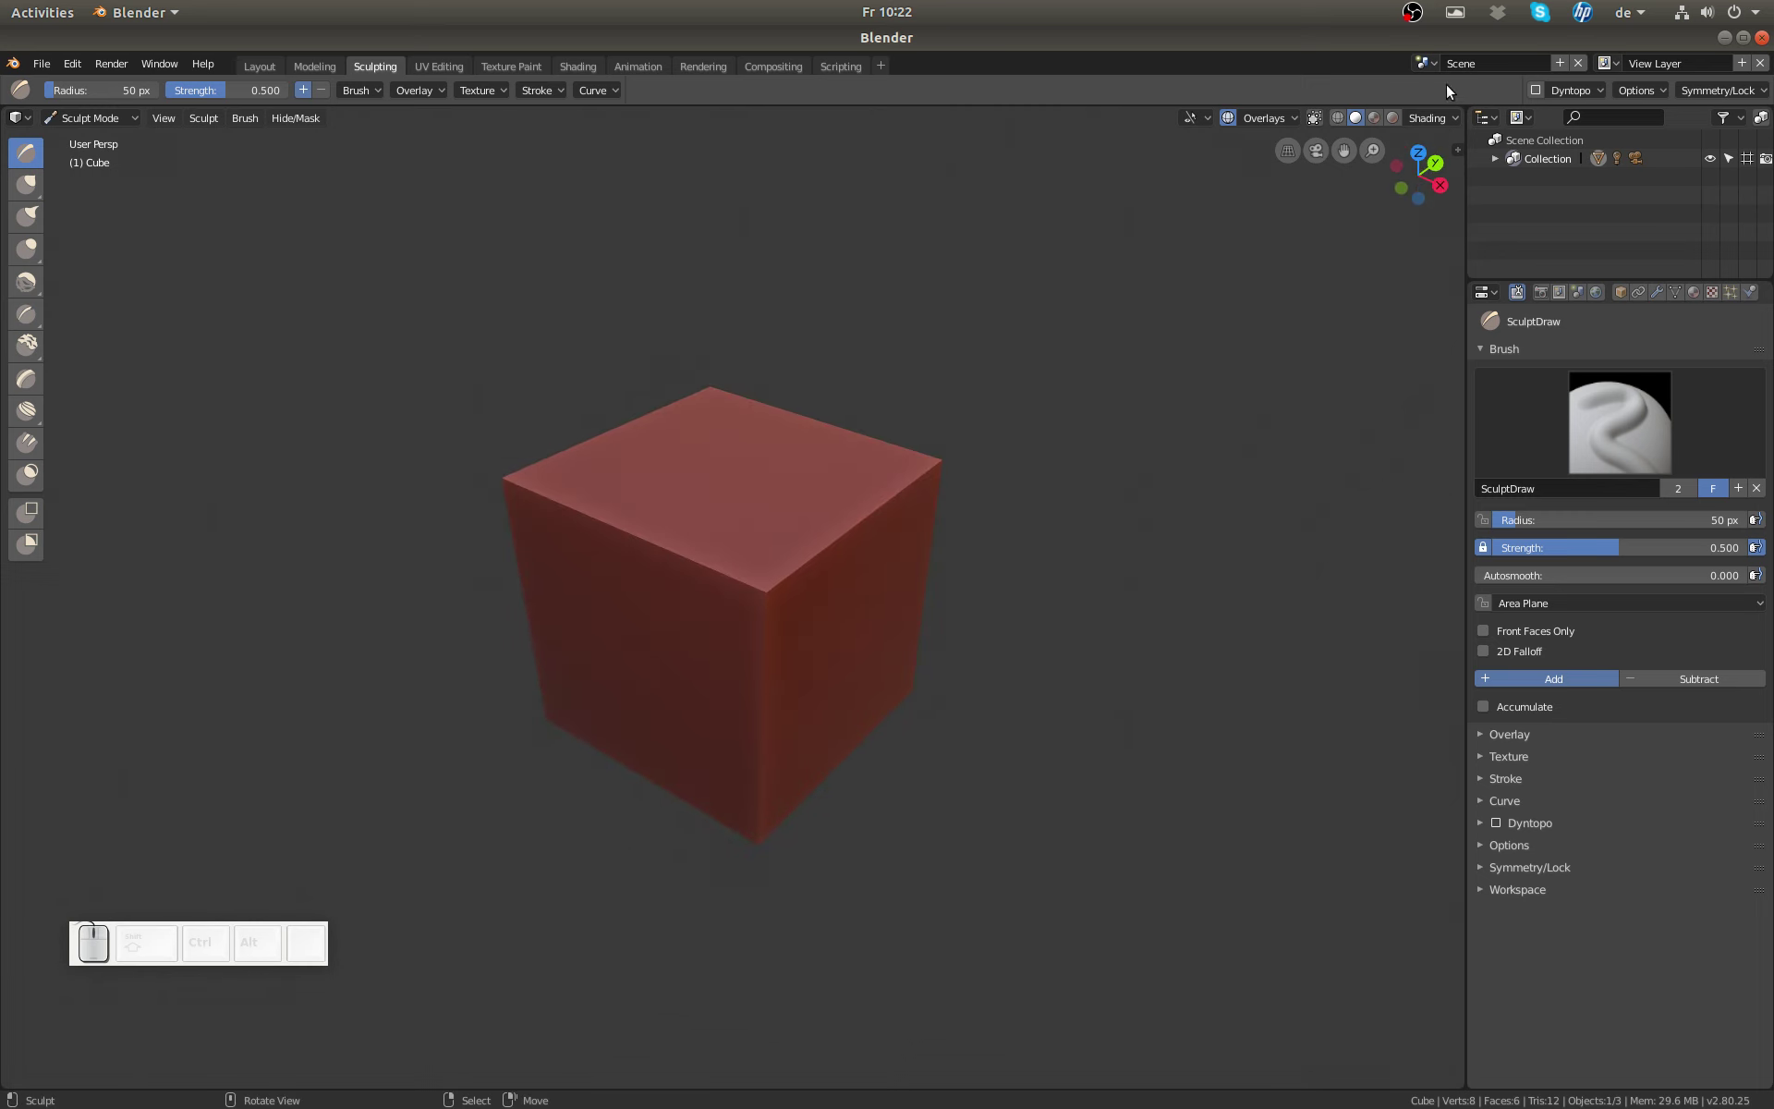
pyautogui.click(1445, 117)
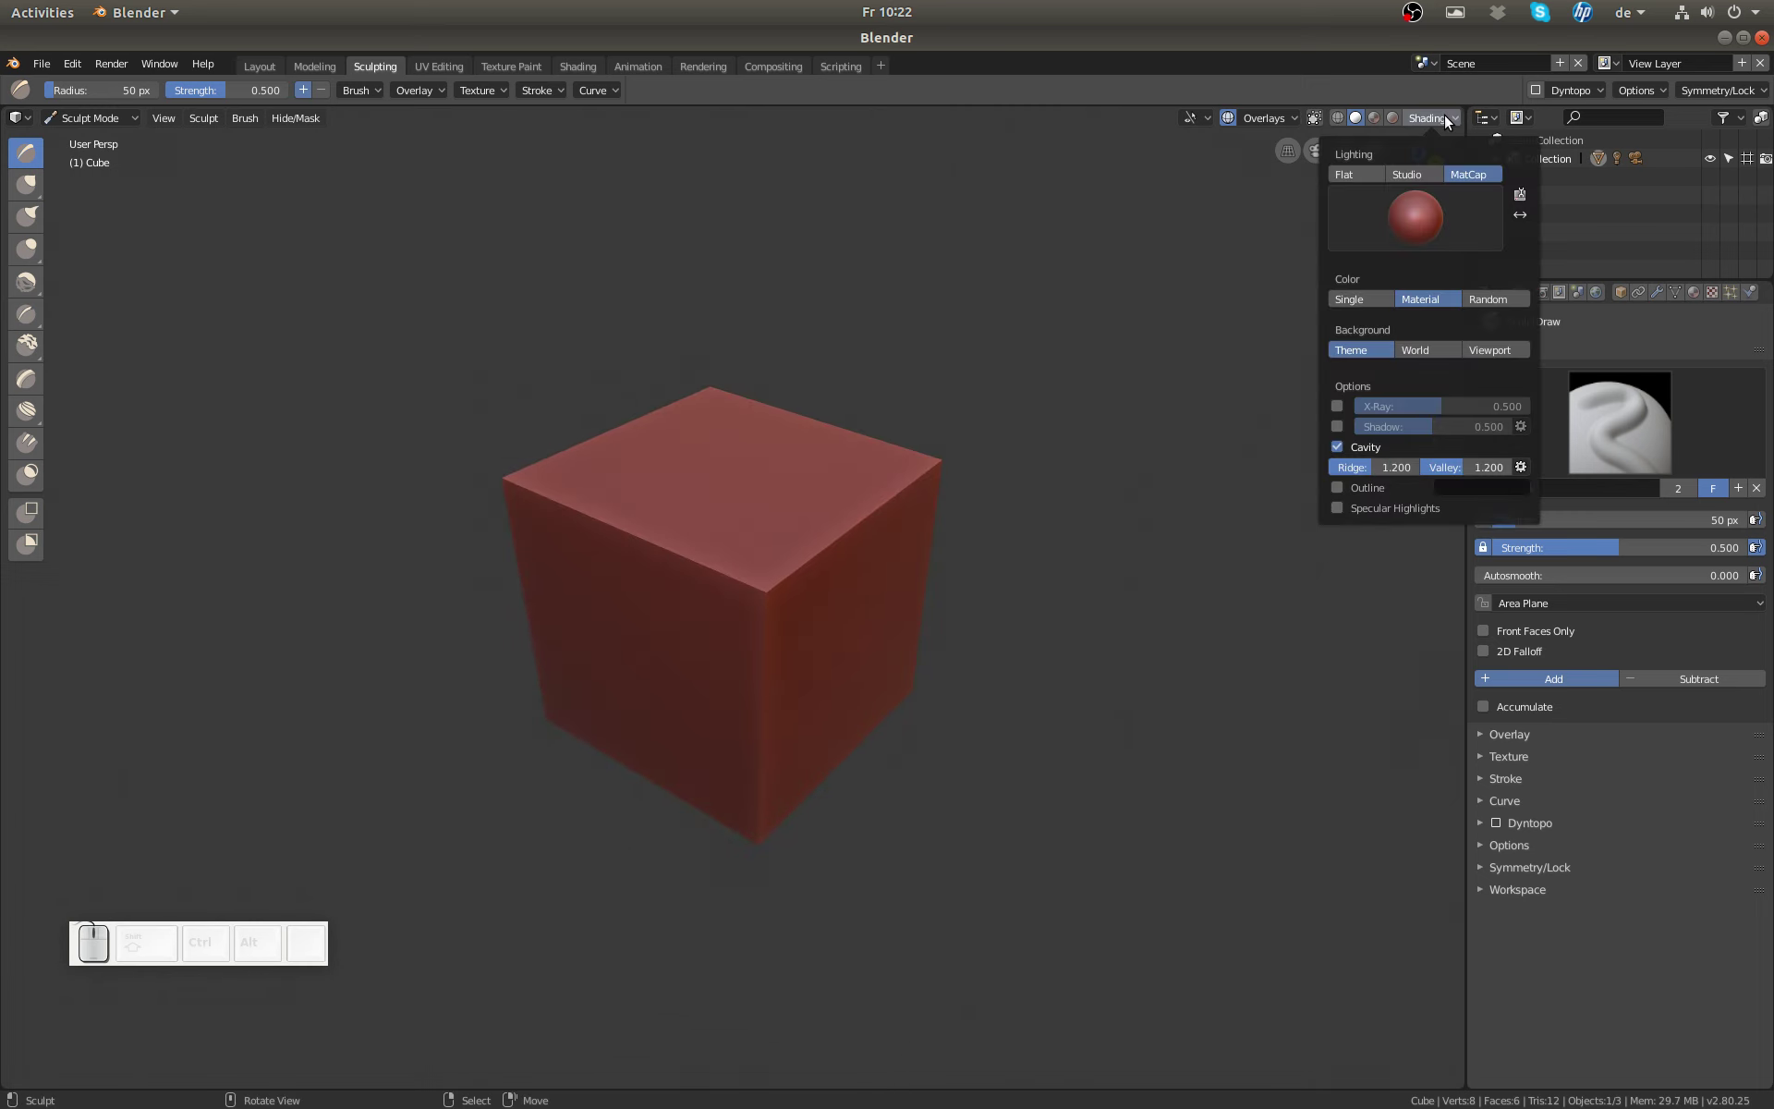
pyautogui.click(1445, 117)
pyautogui.click(1289, 116)
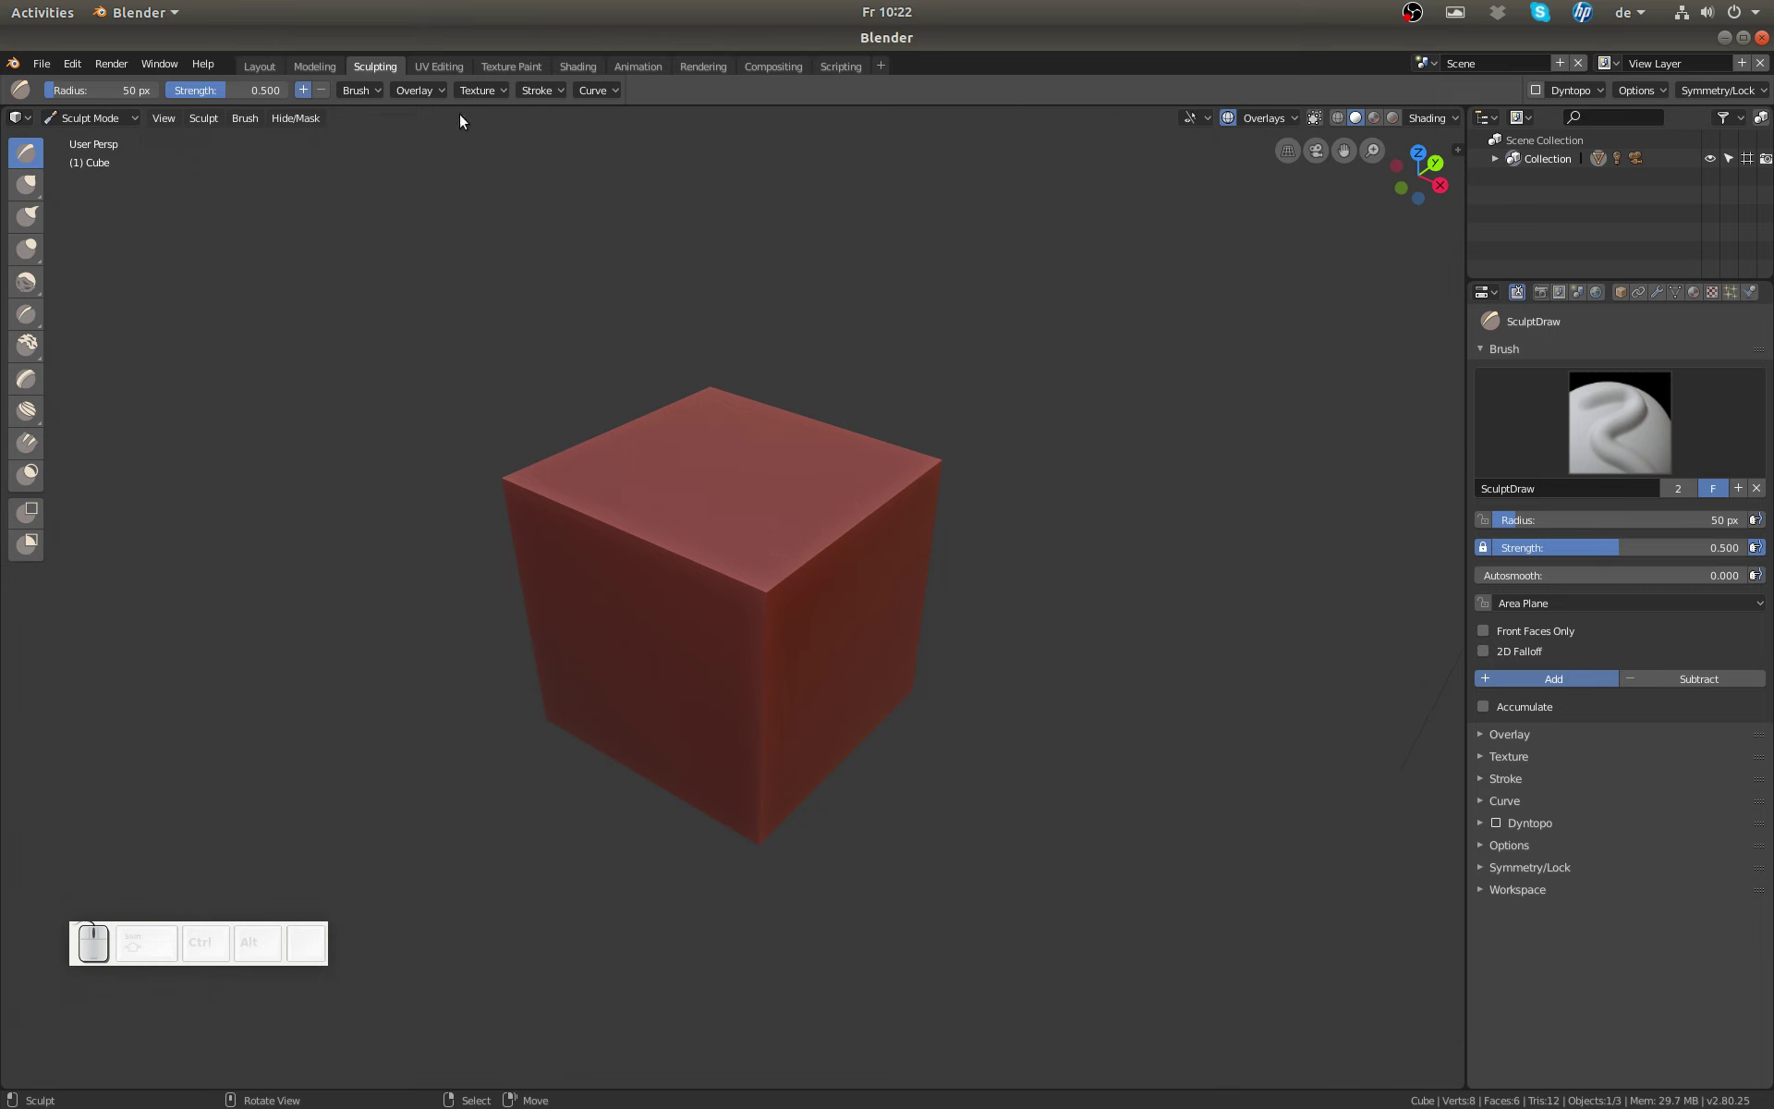
pyautogui.click(424, 70)
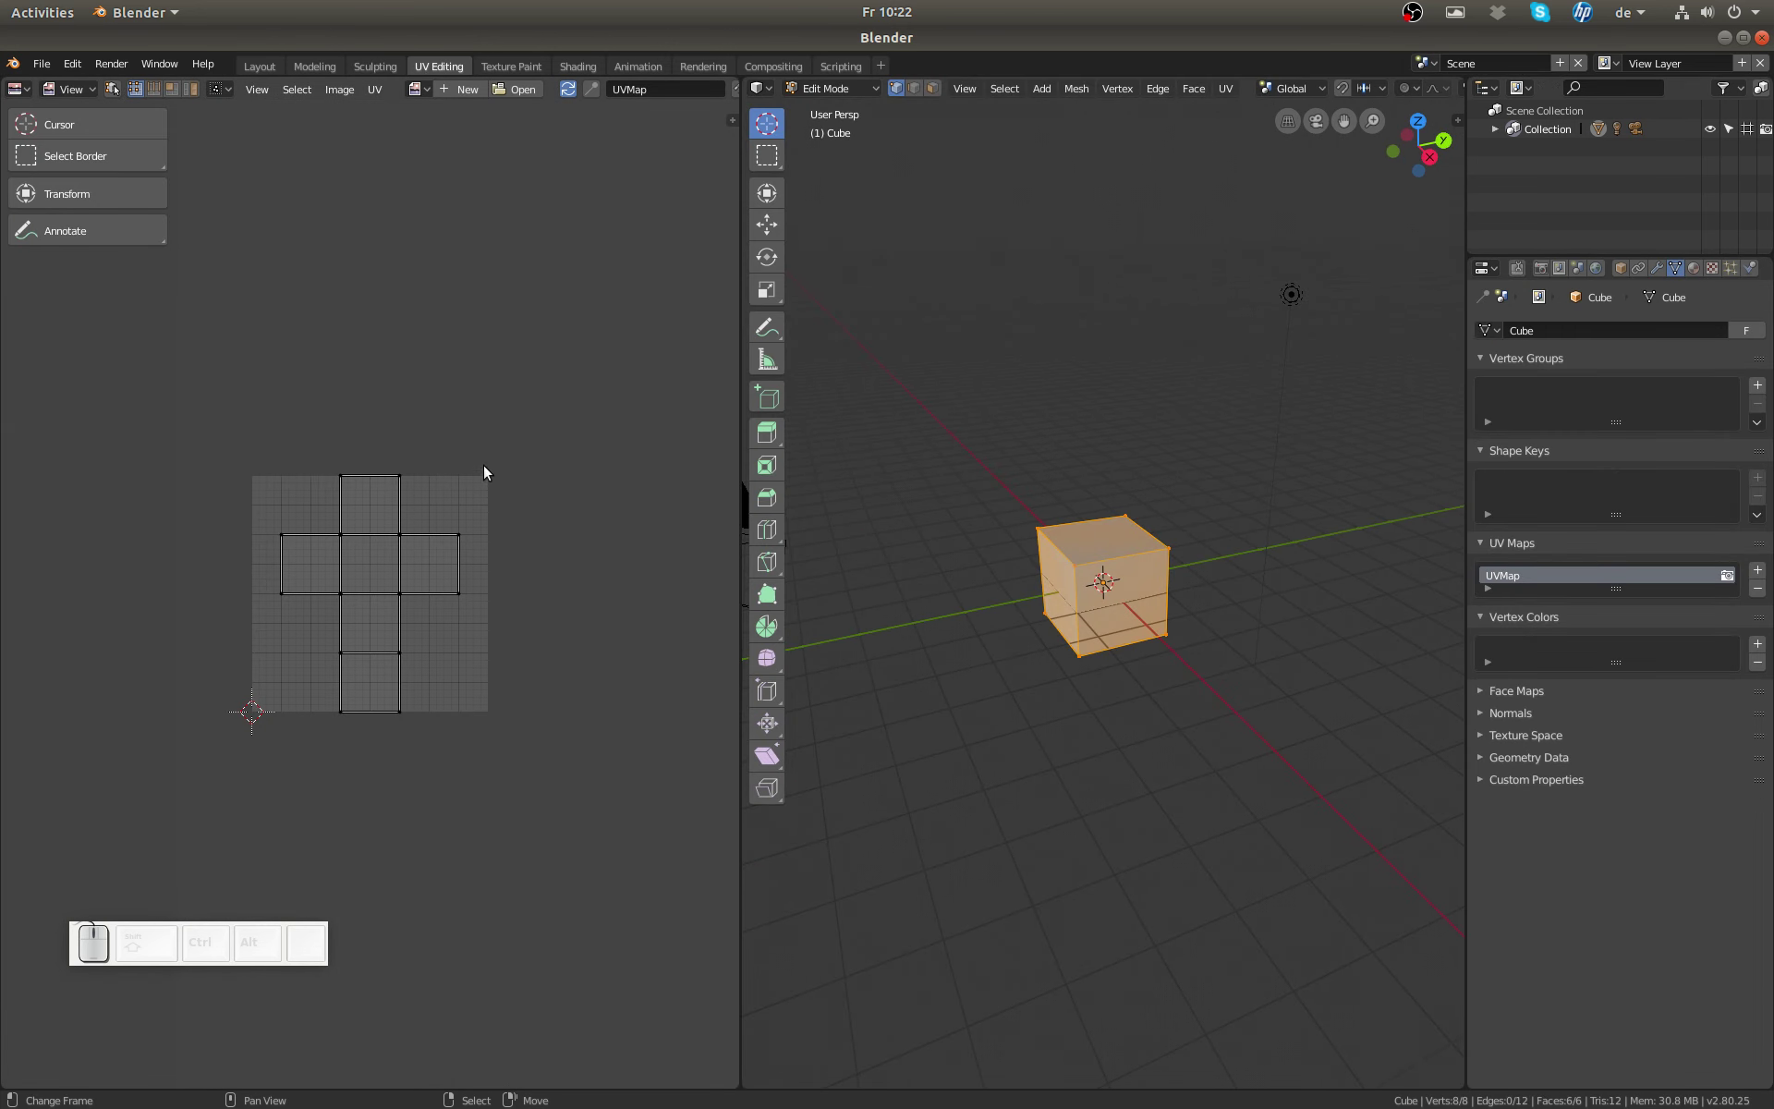
# Step: Pass through Texture Paint to the Shading workspace with Principled BSDF and Material Output nodes
pyautogui.click(501, 69)
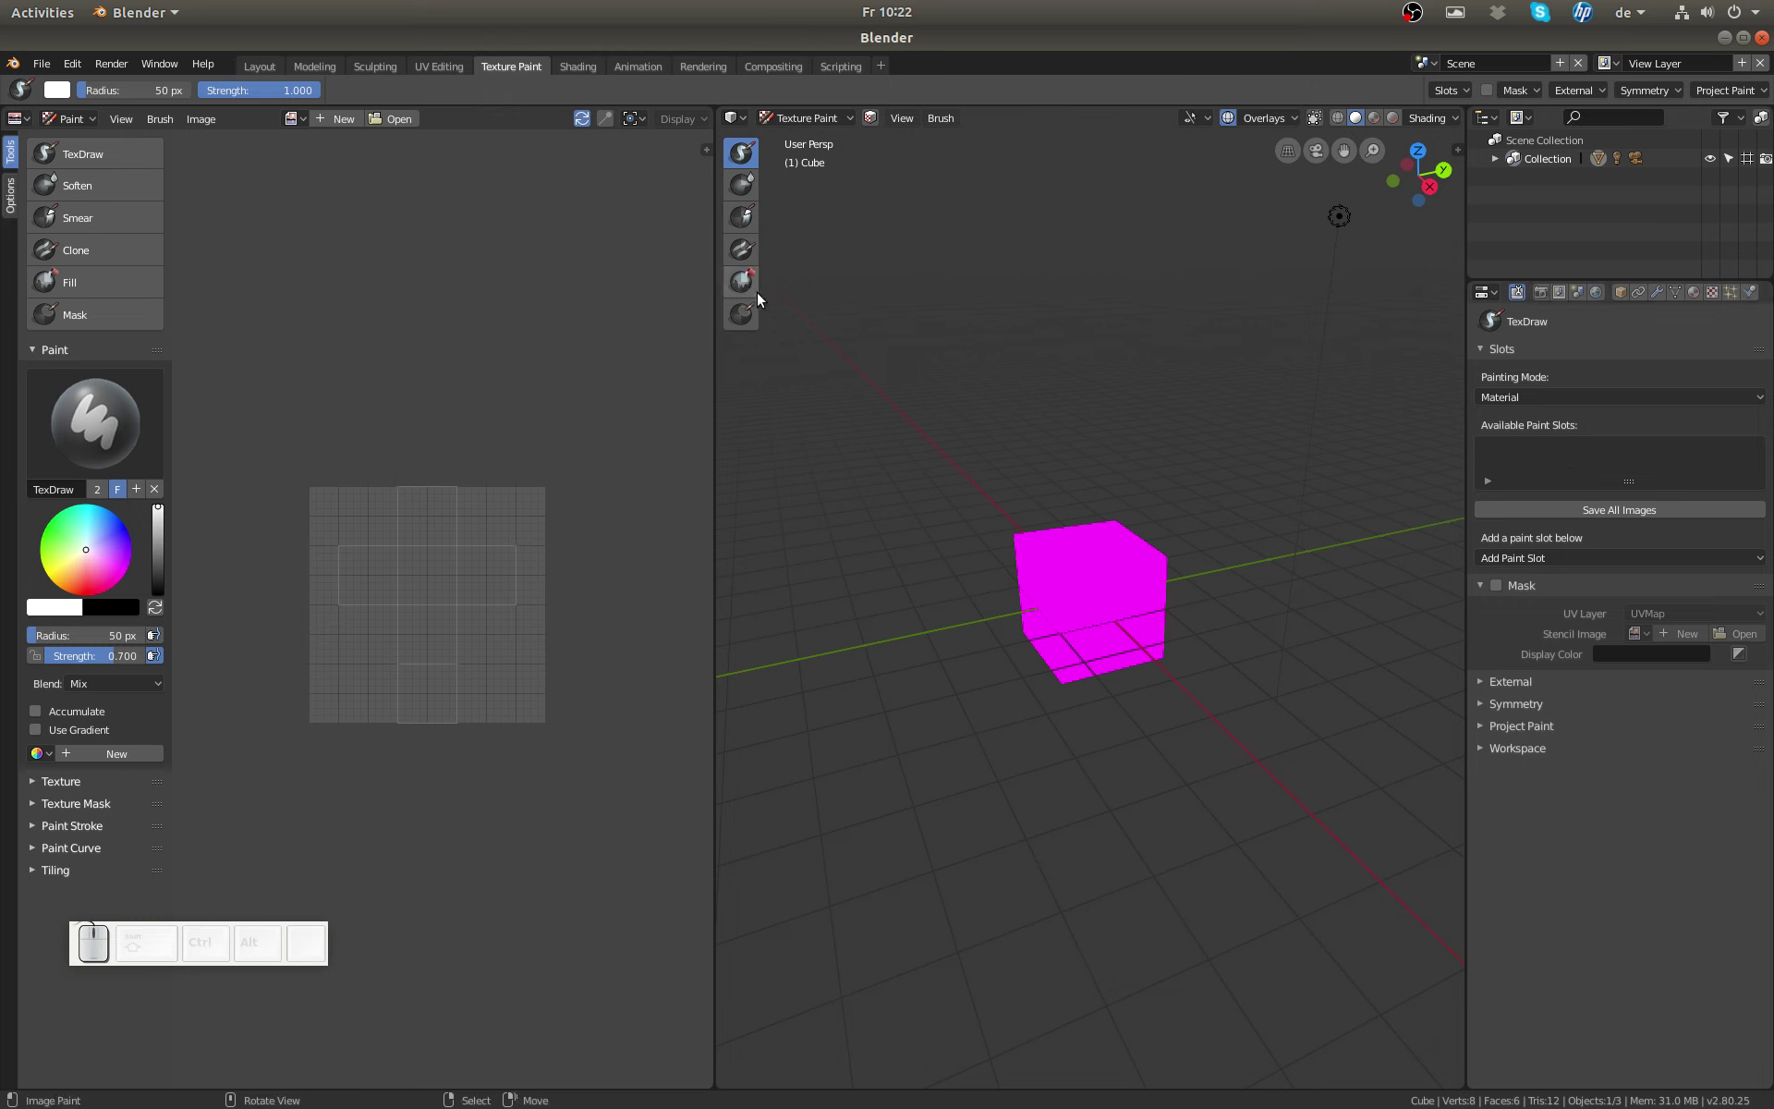
pyautogui.click(573, 70)
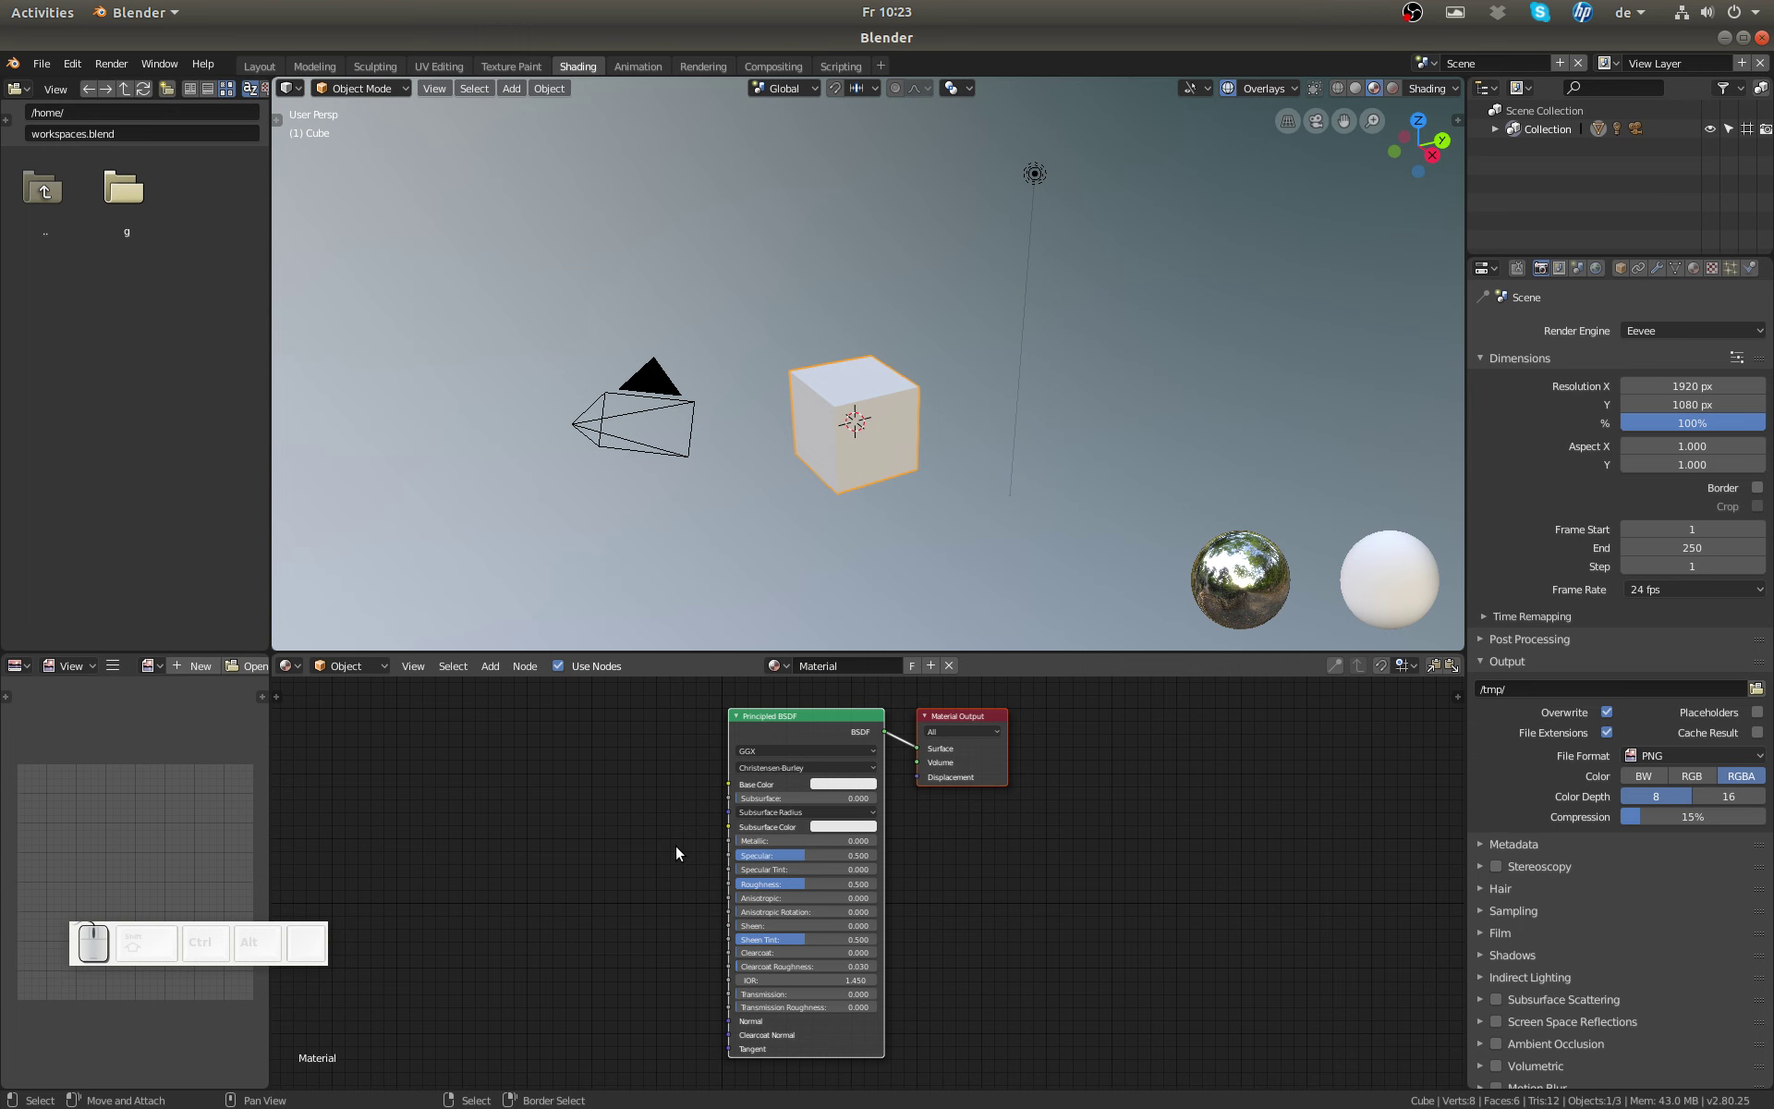
# Step: Widen the file browser and bring DSC_0013.JPG from /tmp/Textures into the Shader Editor
pyautogui.scroll(1, 675, 846)
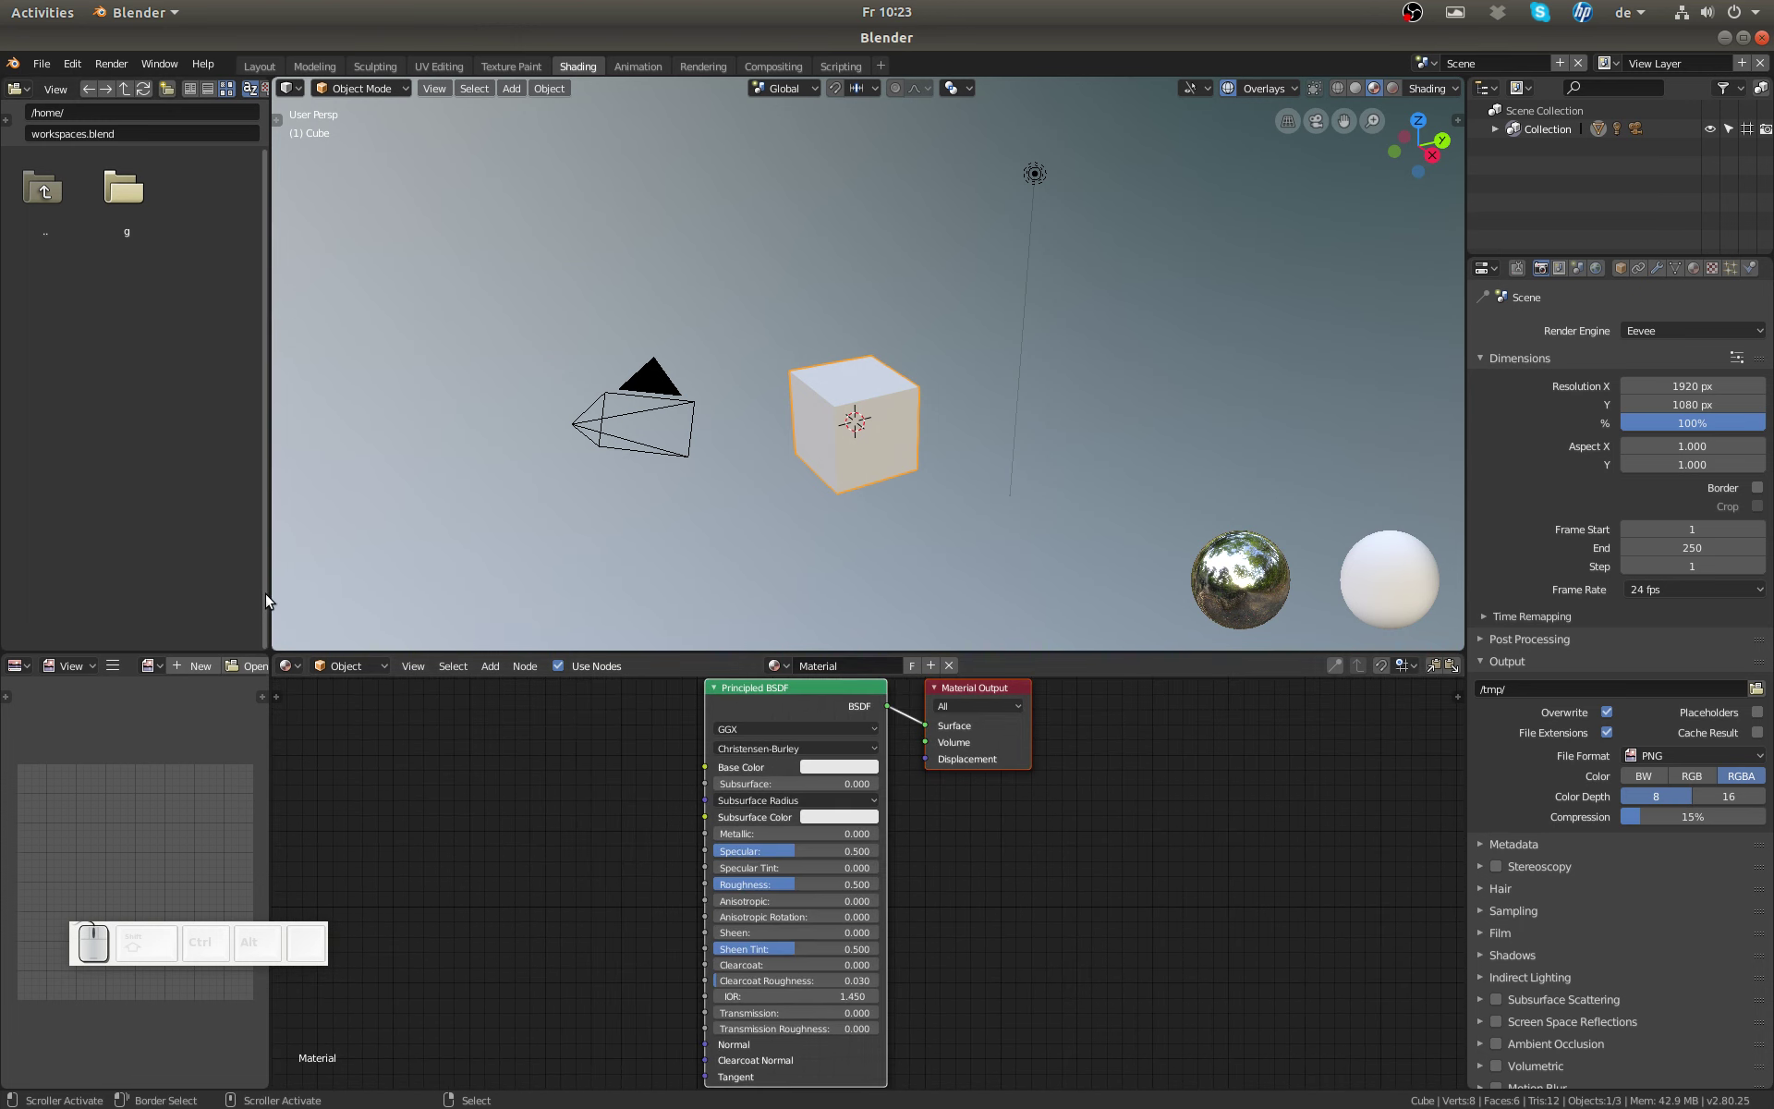
pyautogui.moveTo(271, 586); pyautogui.dragTo(479, 571)
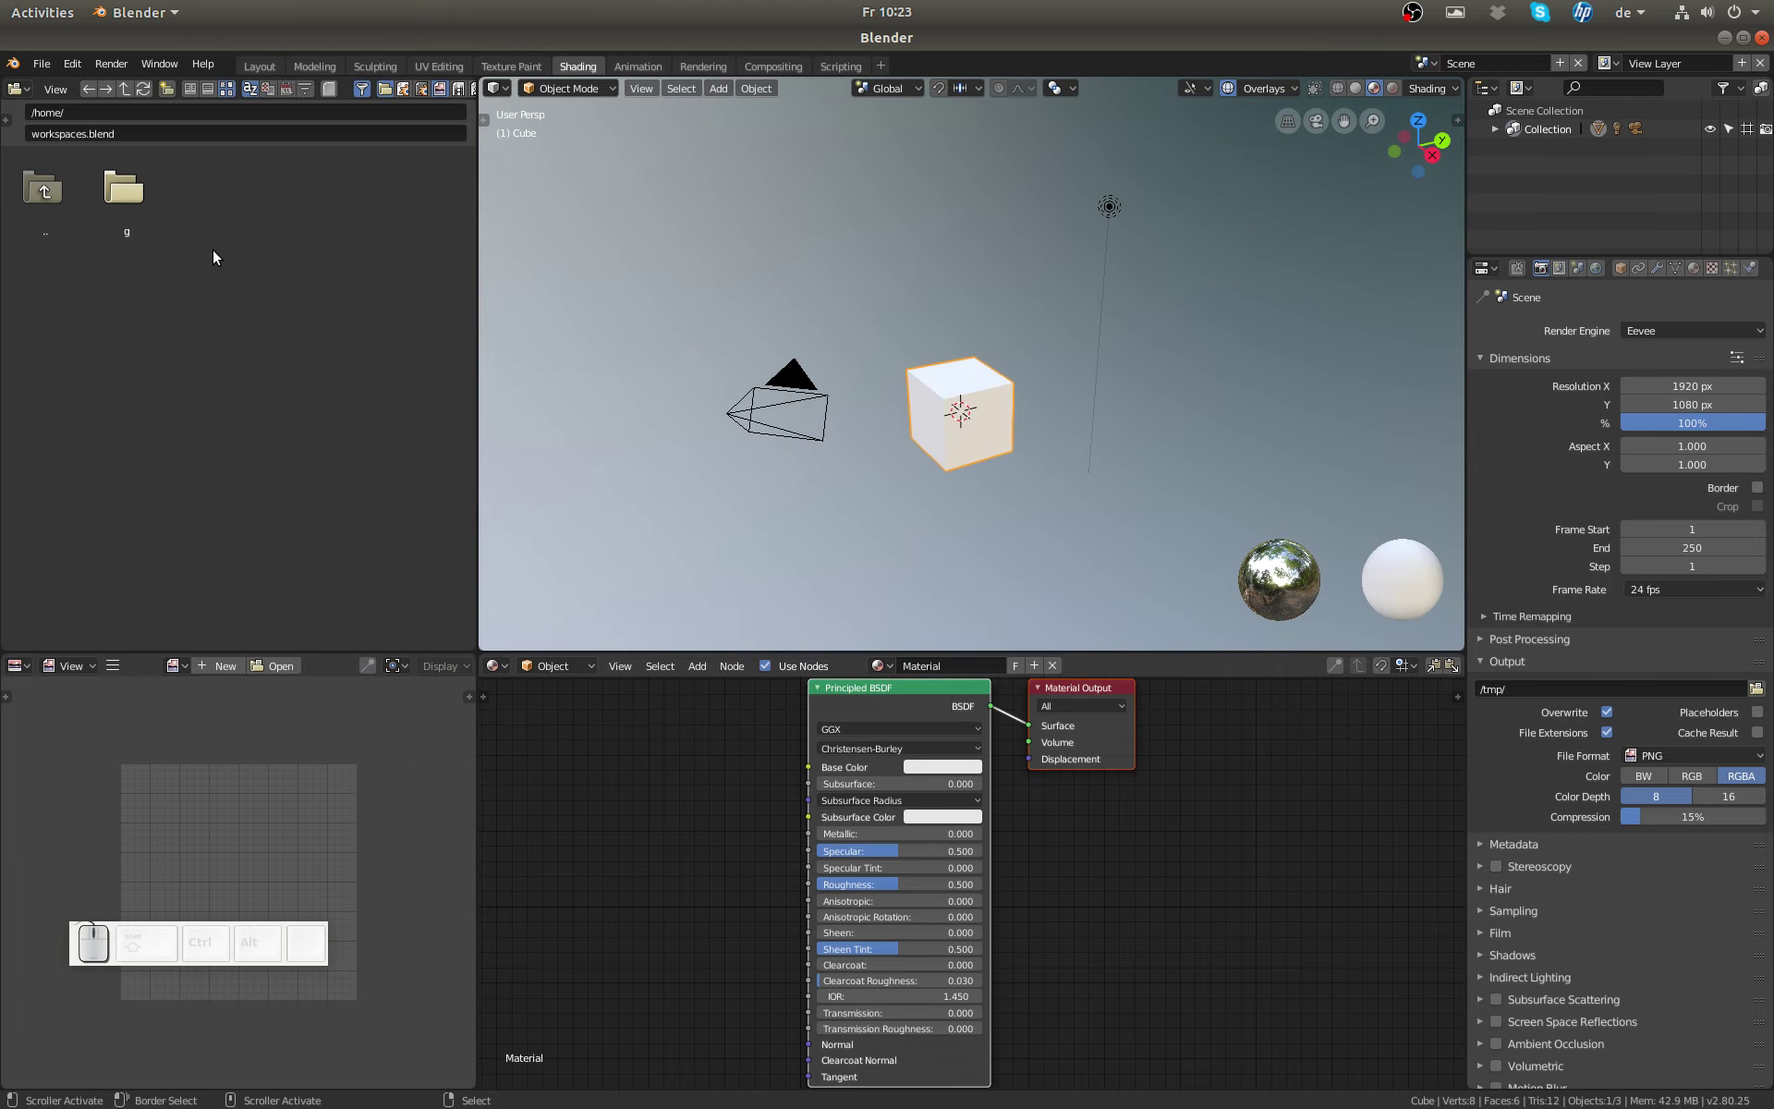
pyautogui.click(44, 192)
pyautogui.click(136, 552)
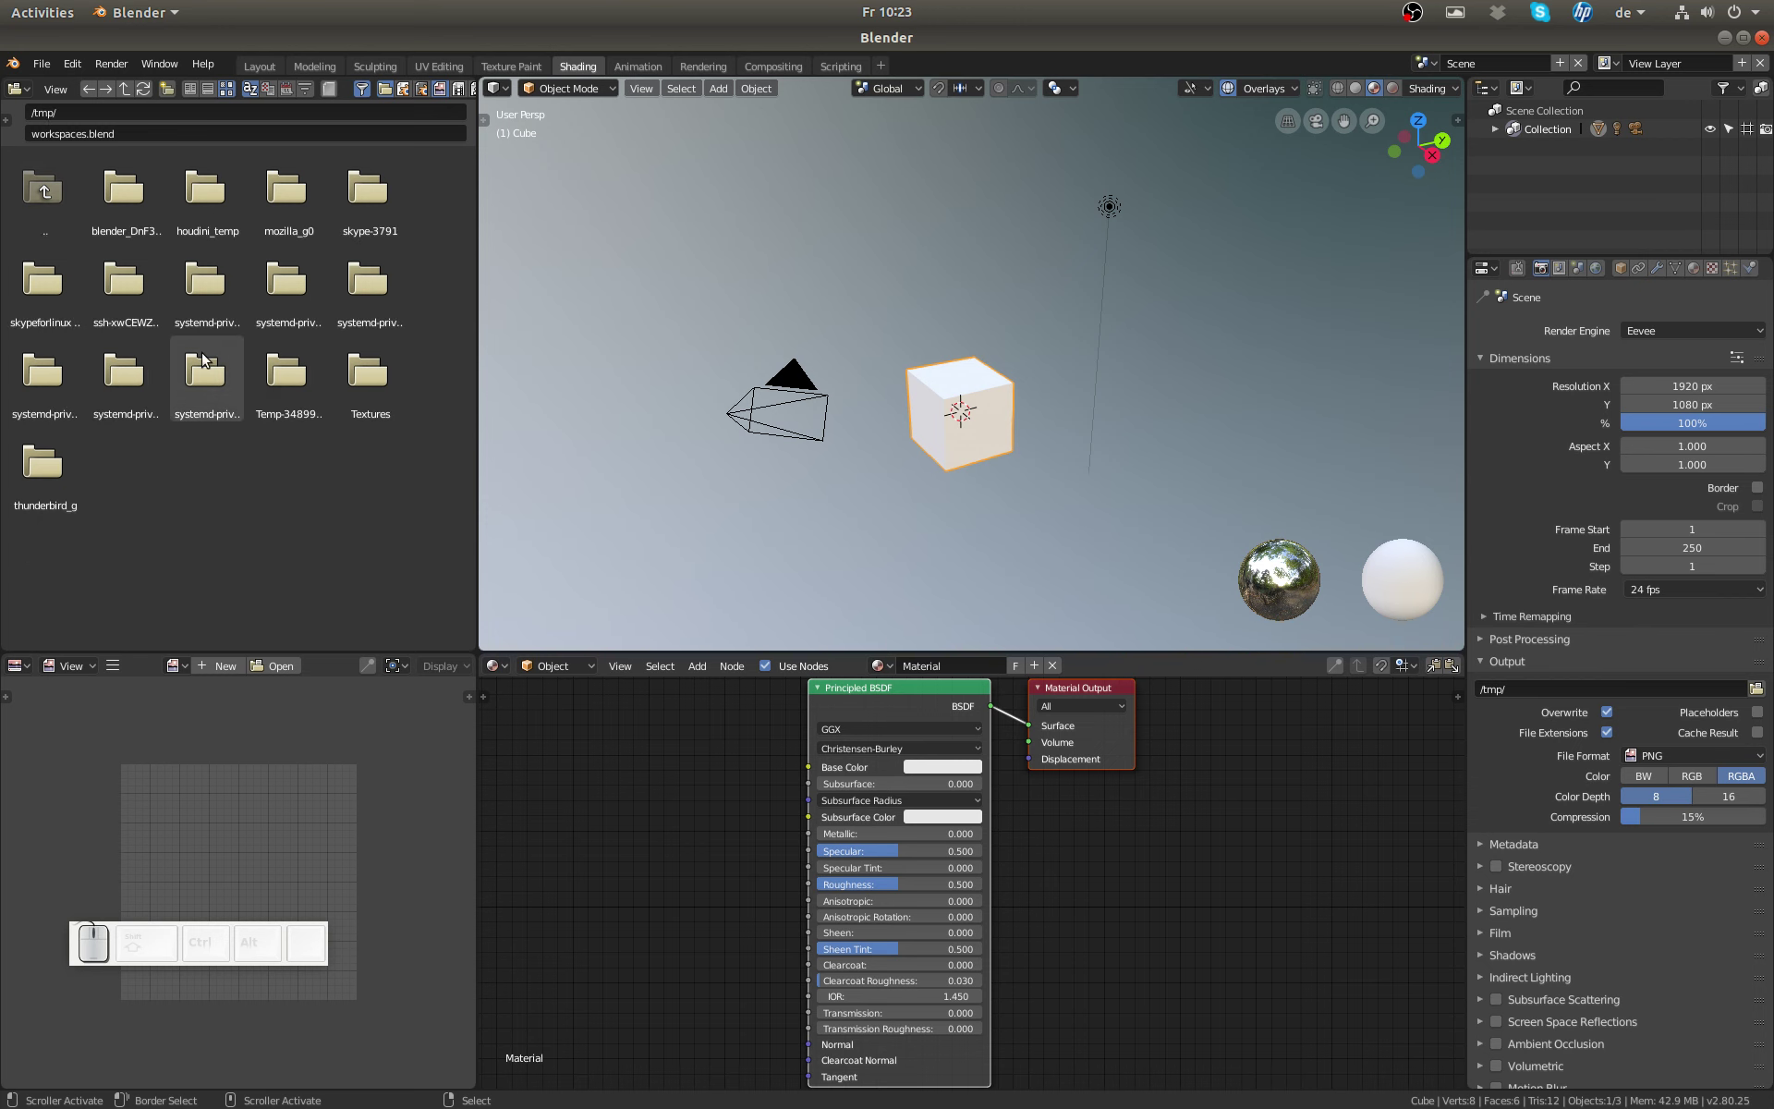
pyautogui.click(364, 375)
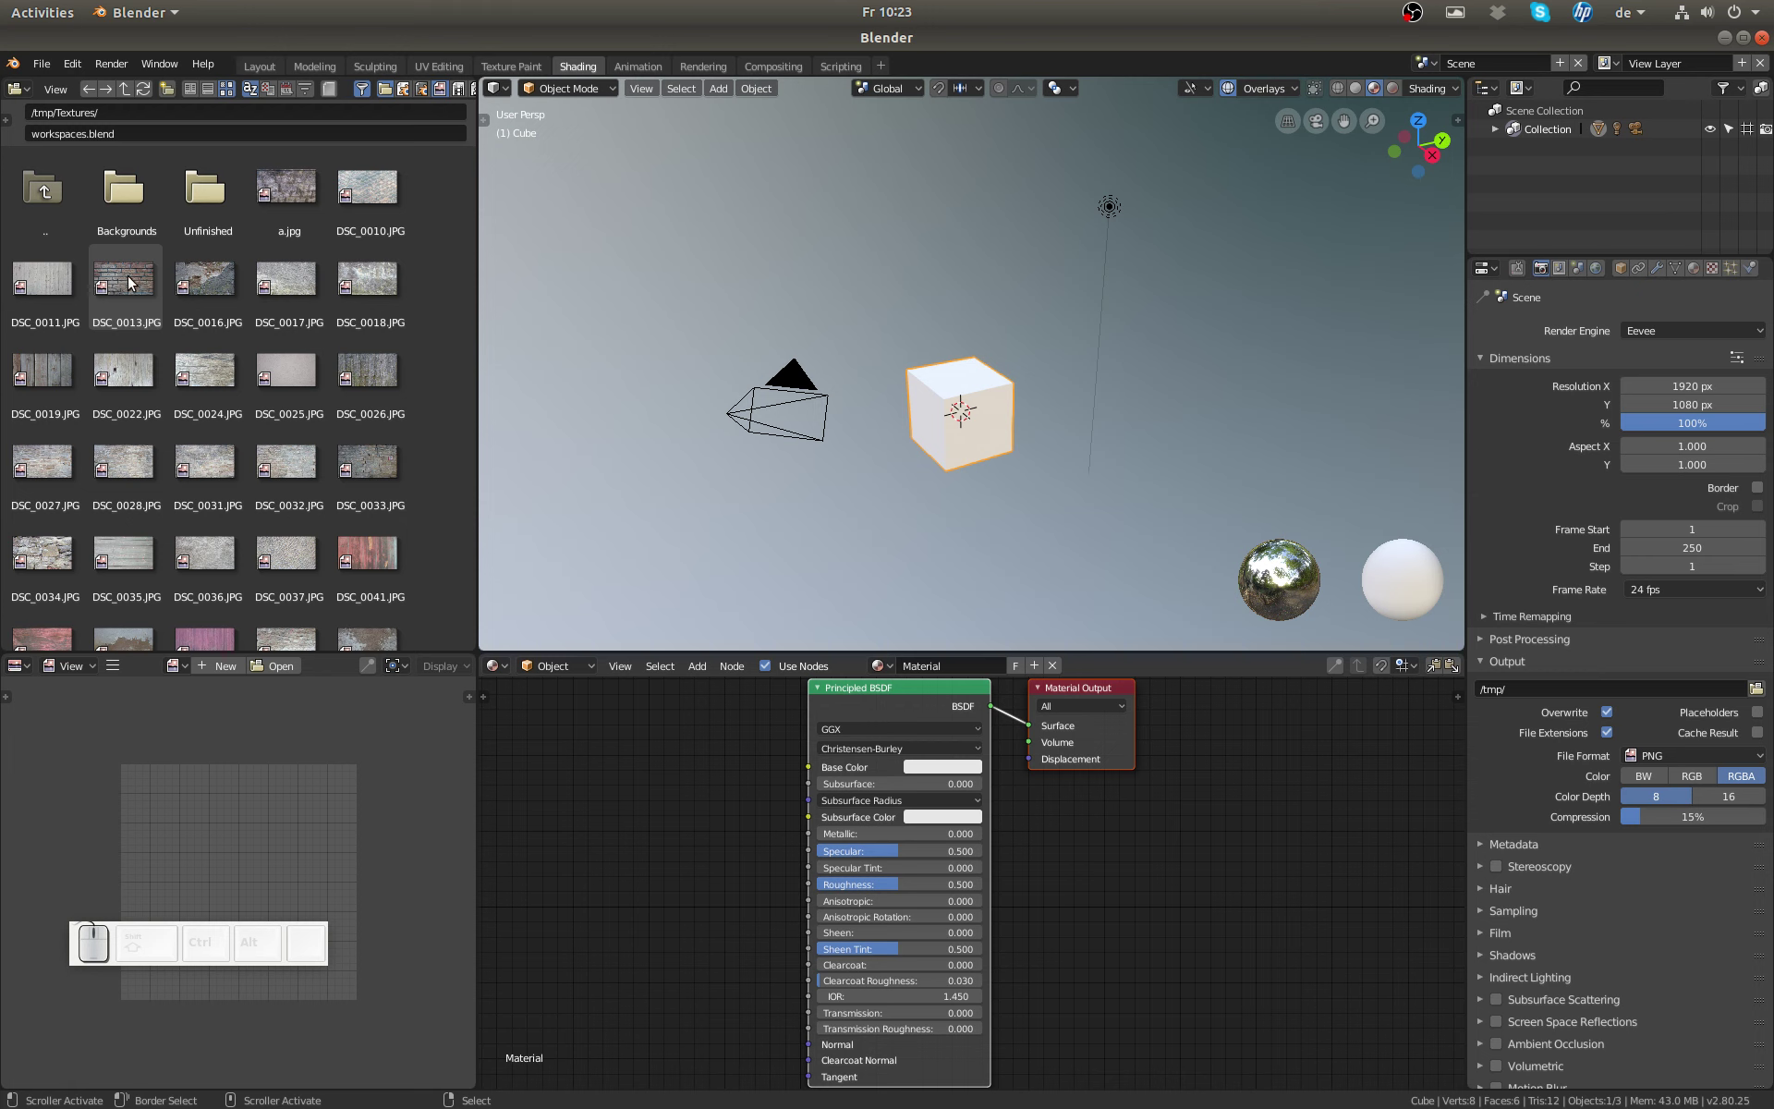
pyautogui.moveTo(134, 302); pyautogui.dragTo(558, 797)
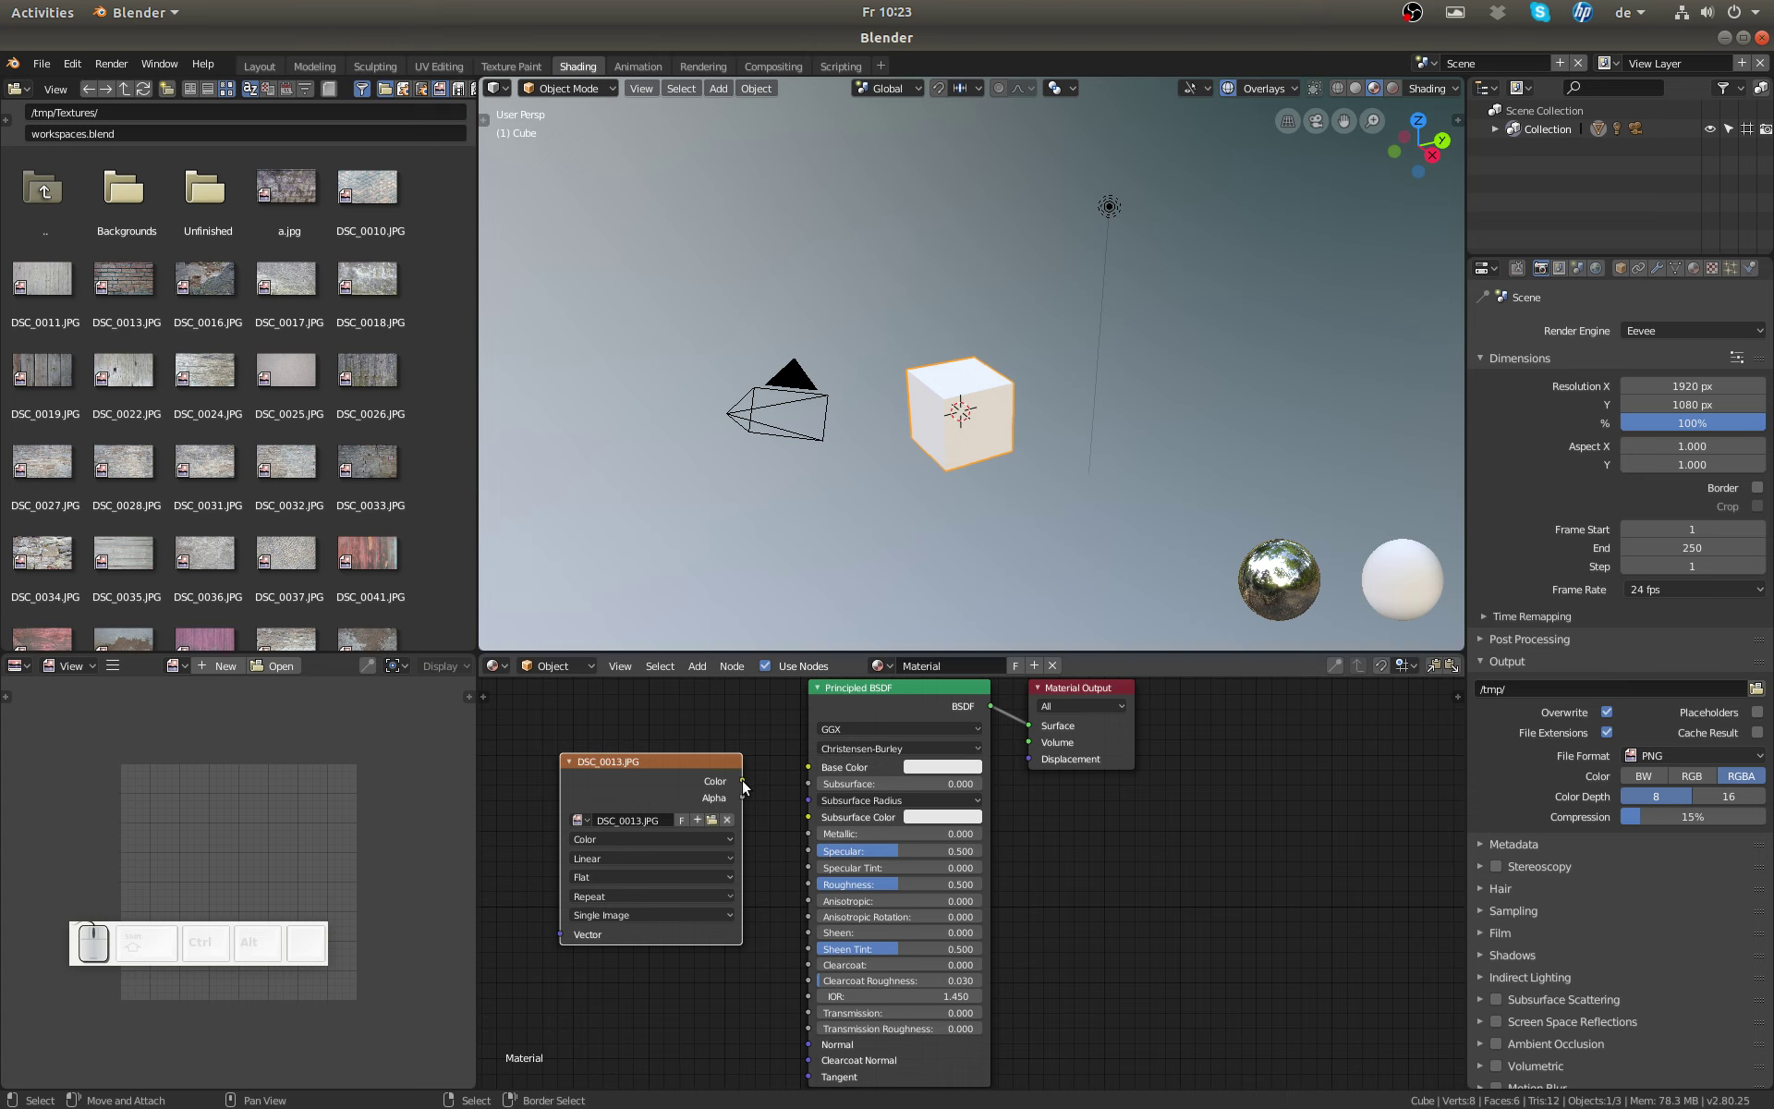
# Step: Wire the image Color into Base Color, zoom on the textured cube, then open Animation
pyautogui.moveTo(742, 781); pyautogui.dragTo(865, 760)
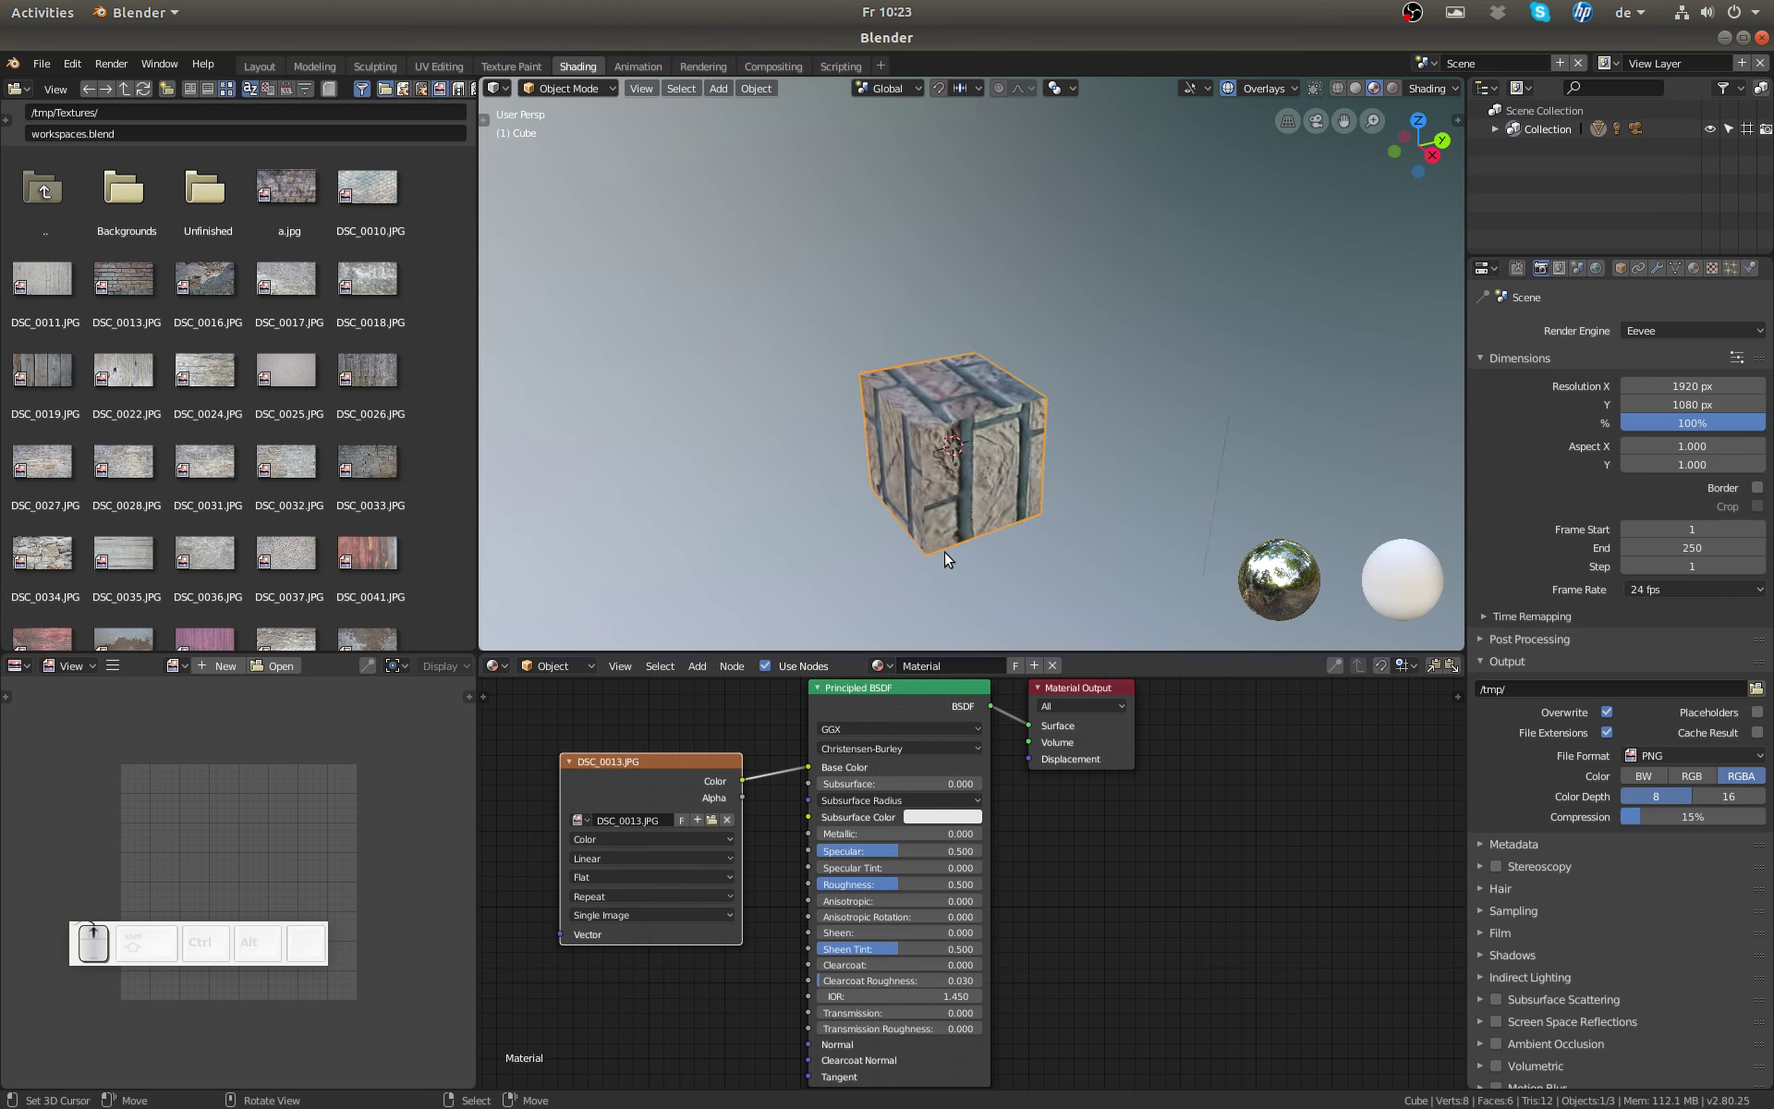
pyautogui.scroll(2, 944, 552)
pyautogui.keyDown('shift'); pyautogui.moveTo(944, 551); pyautogui.dragTo(785, 302, button='middle'); pyautogui.keyUp('shift')
pyautogui.scroll(4, 926, 455)
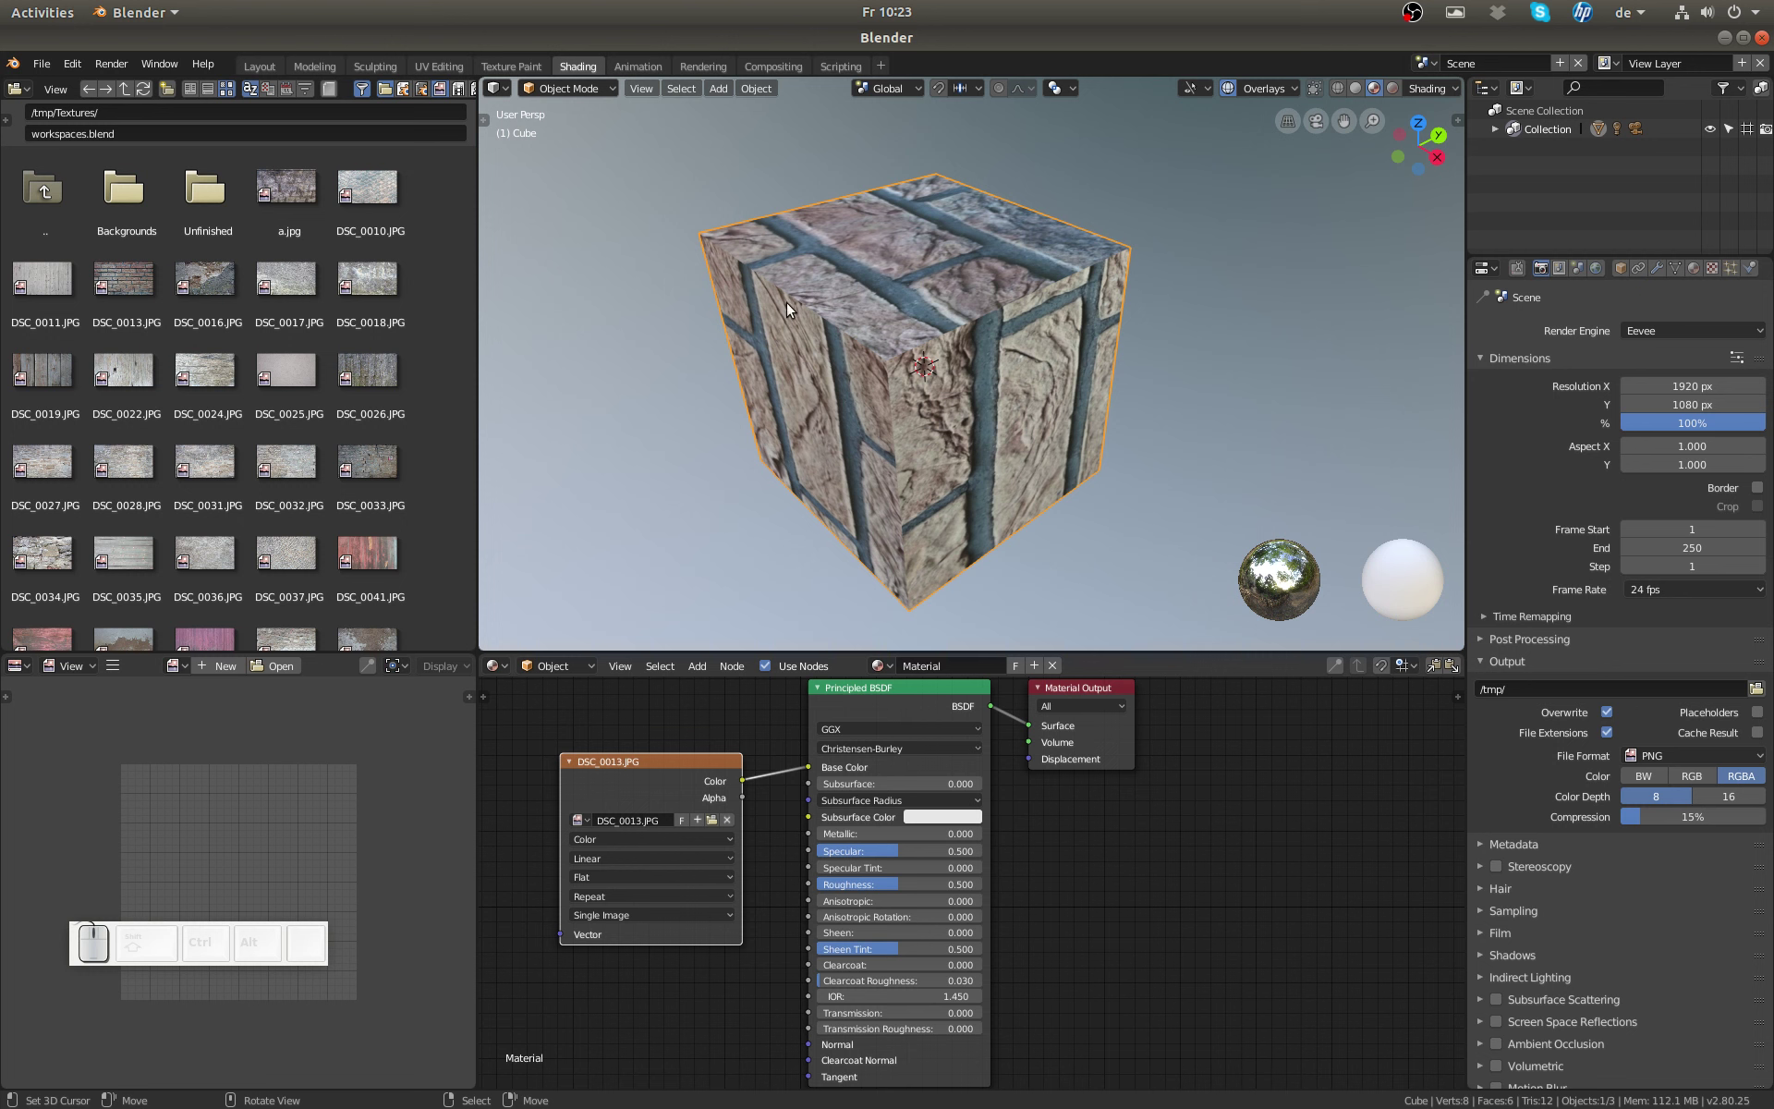
pyautogui.click(633, 63)
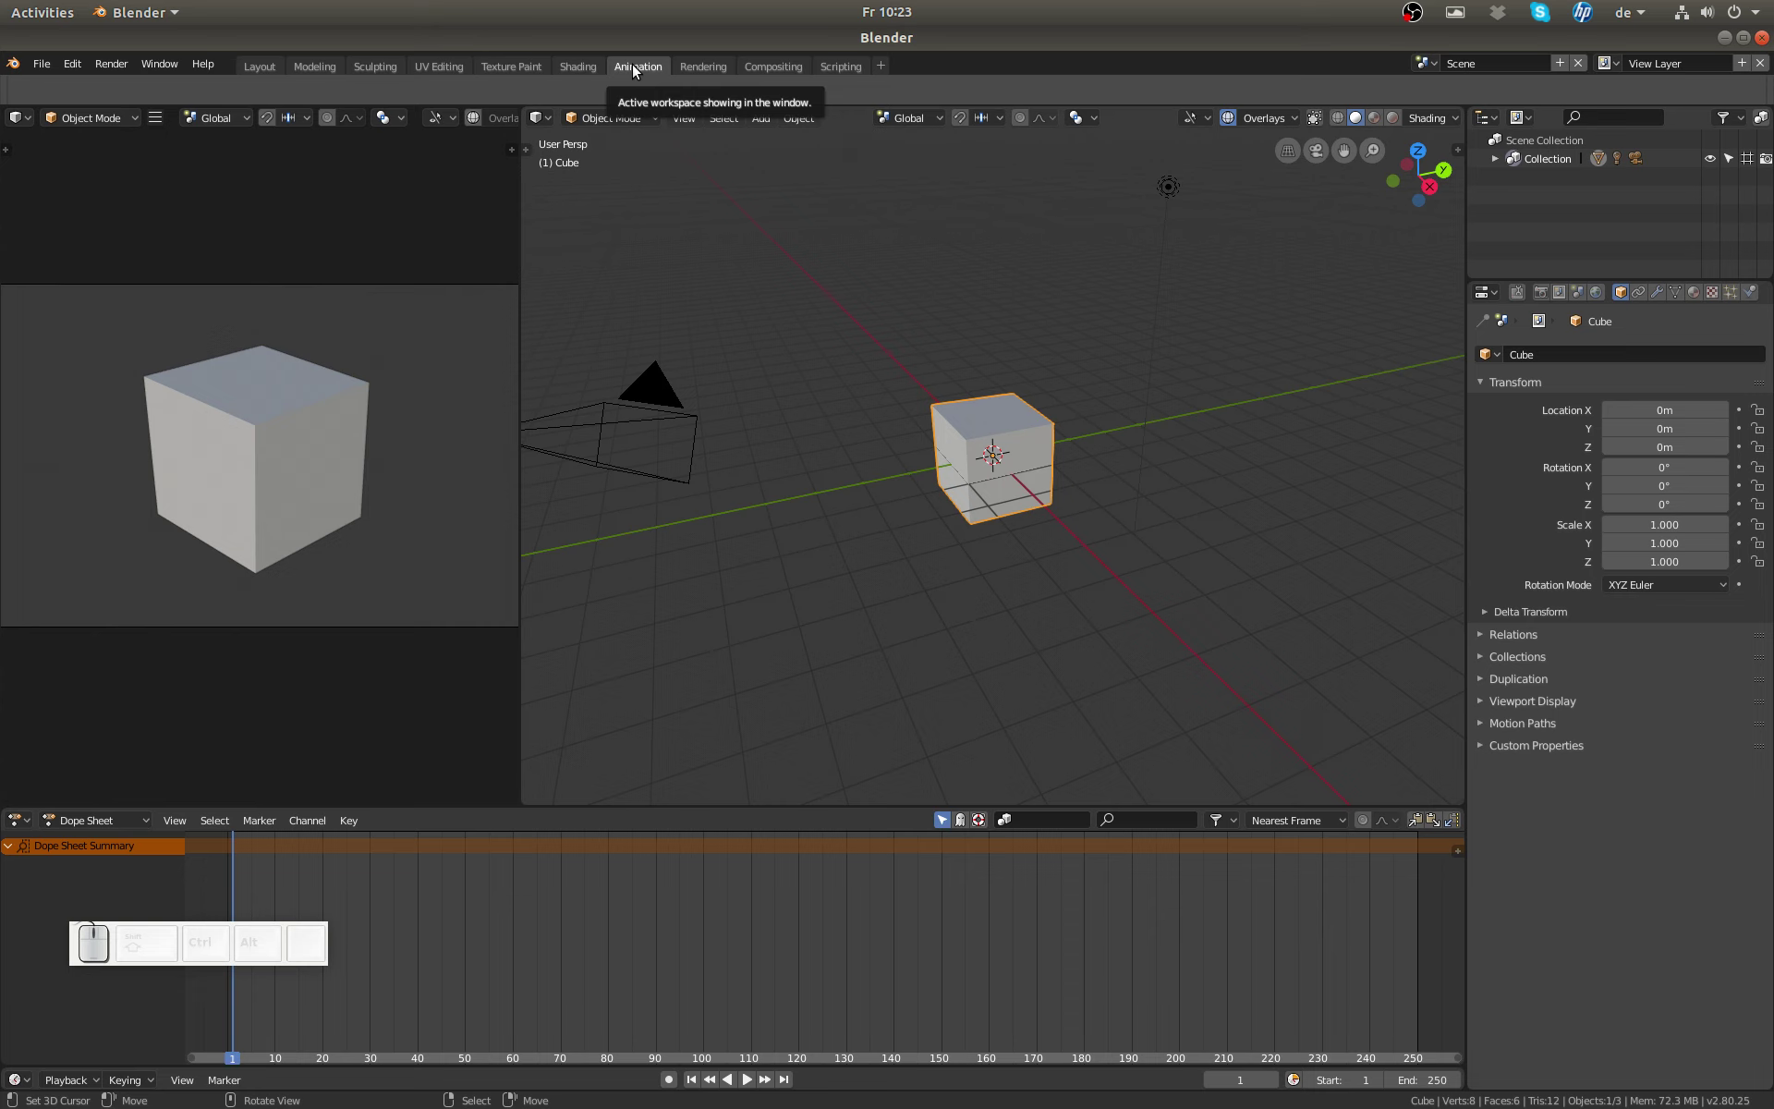
# Step: Toggle the bottom area between Dope Sheet and Graph Editor, leaving it as Dope Sheet
pyautogui.click(19, 823)
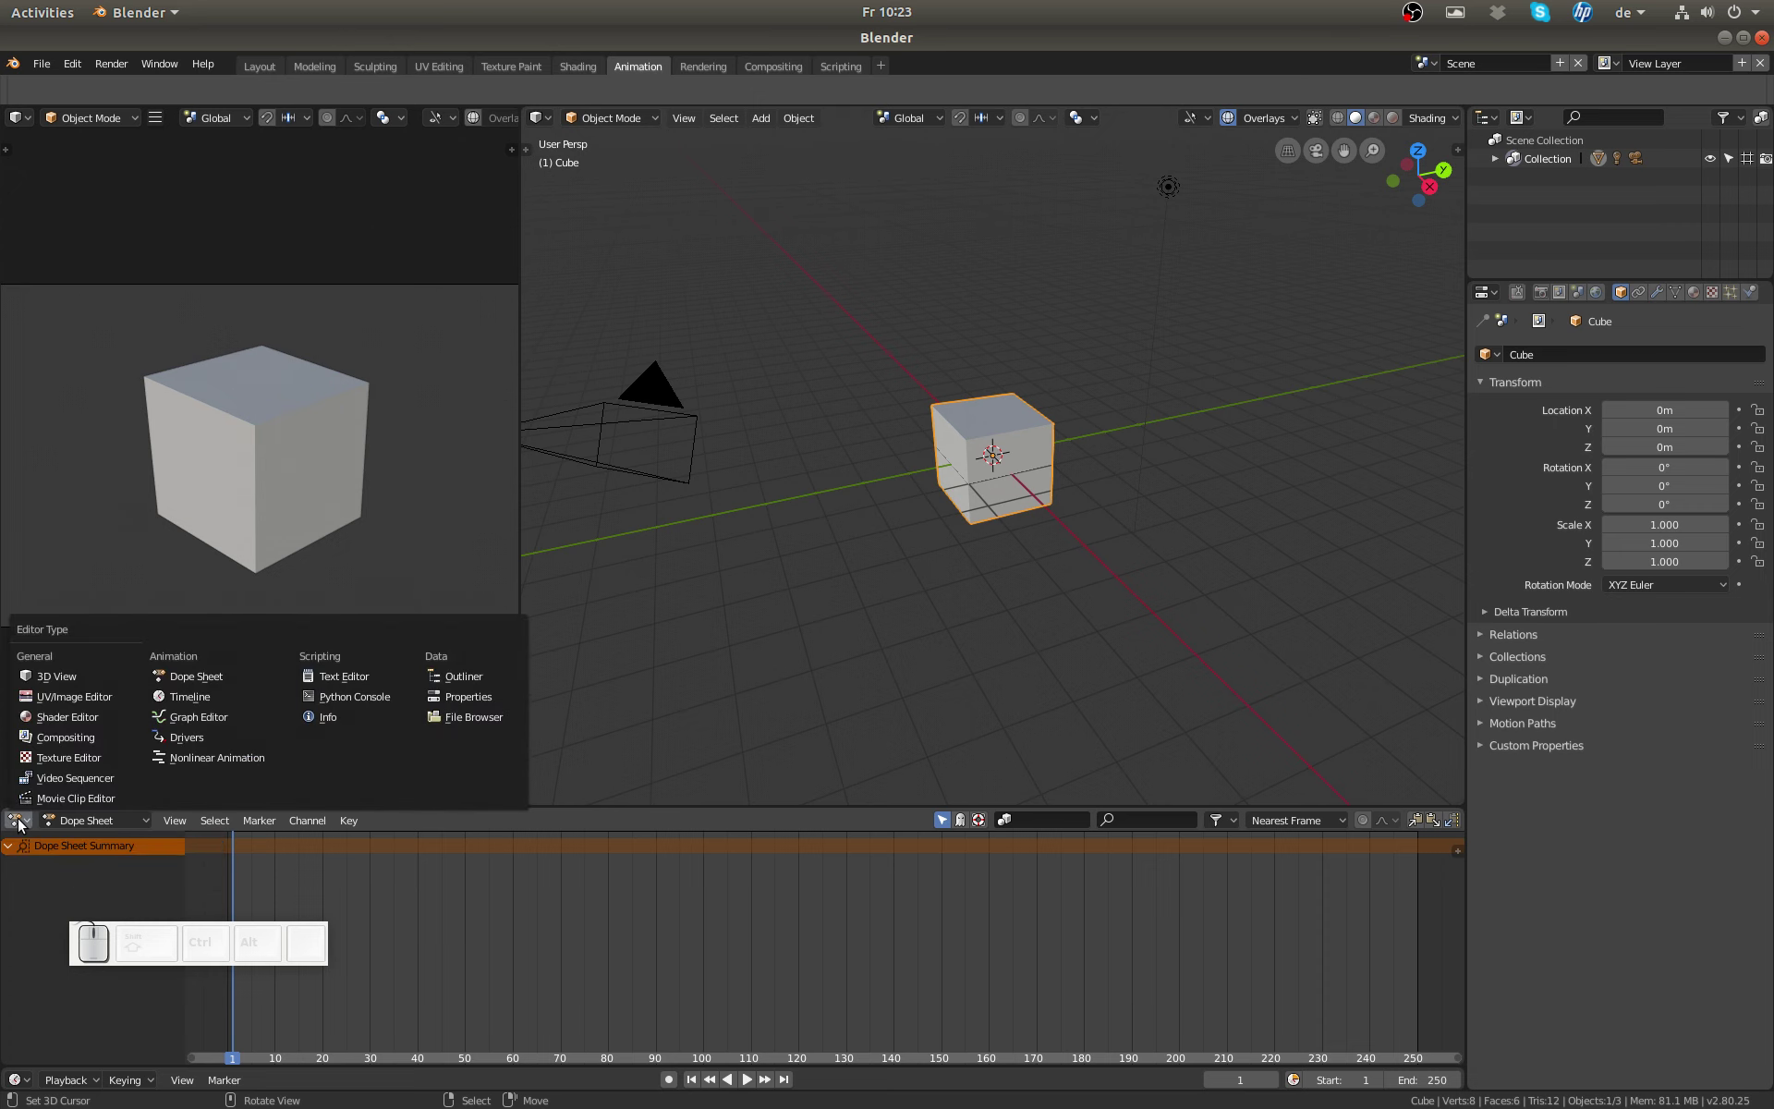
pyautogui.click(201, 717)
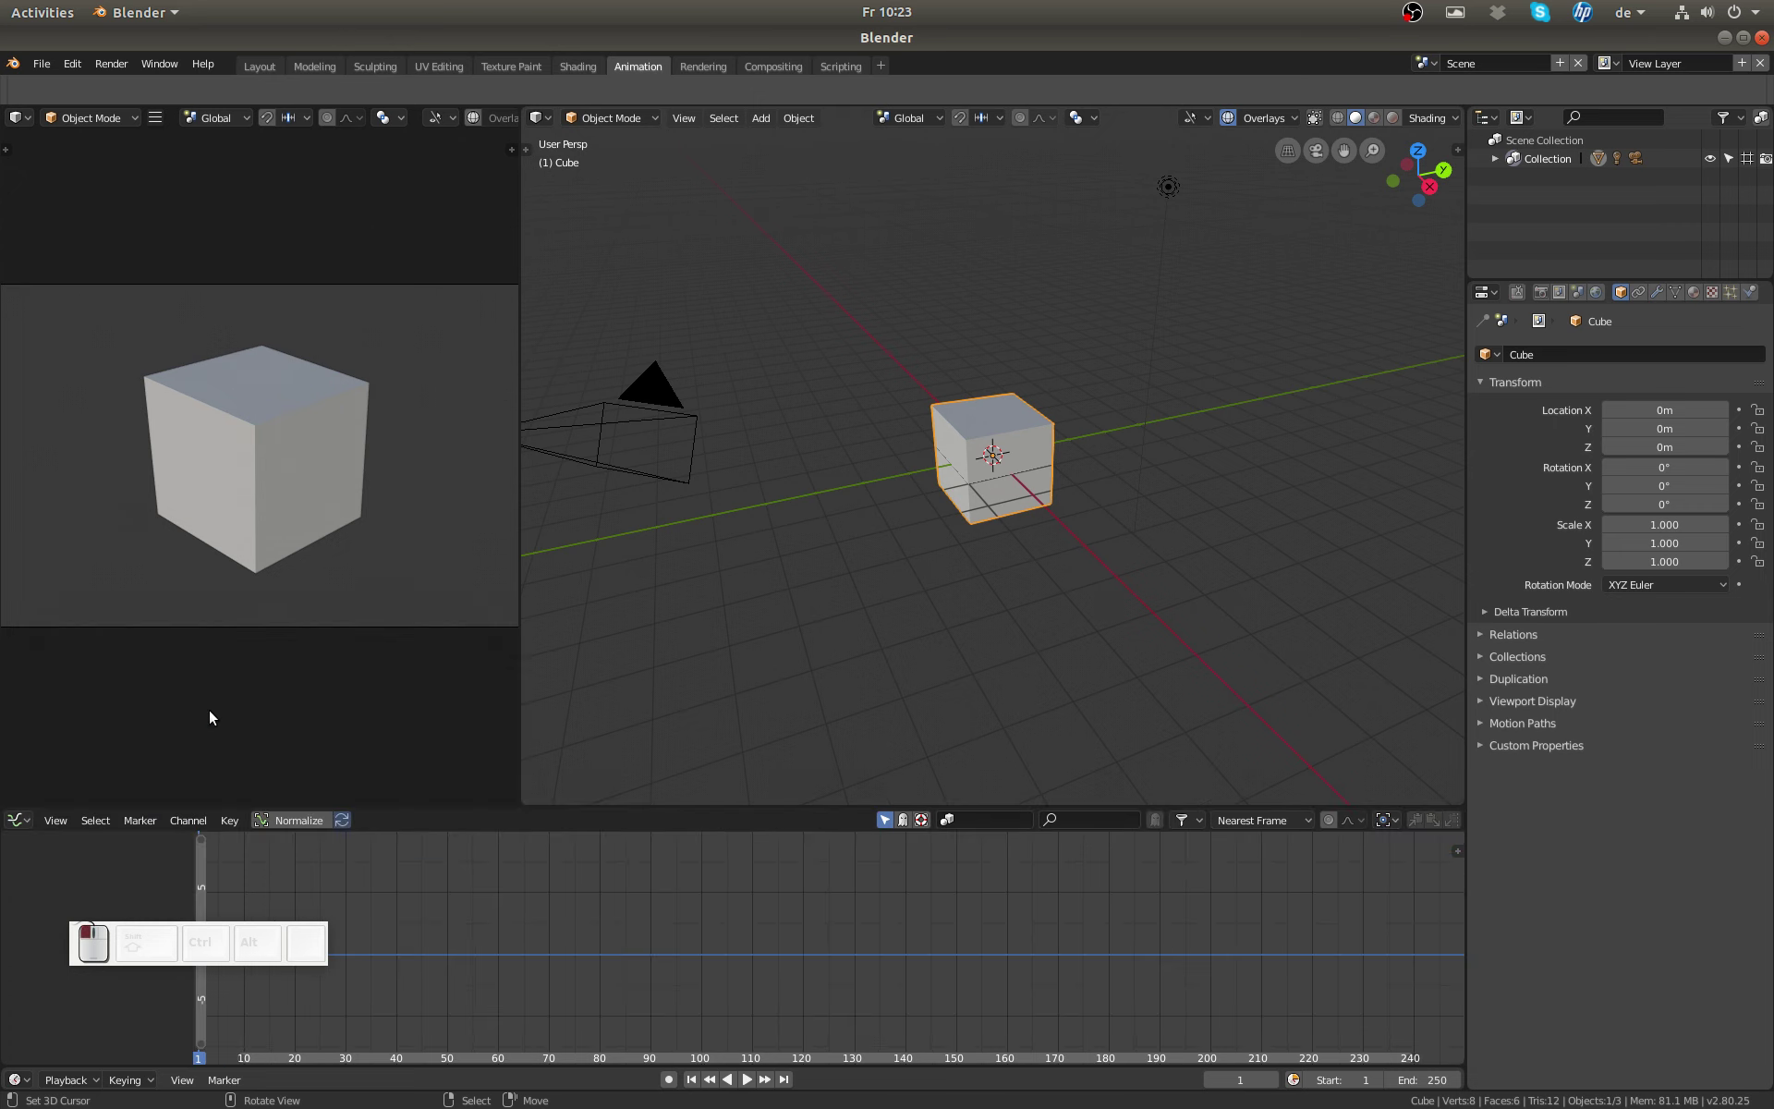
pyautogui.click(17, 823)
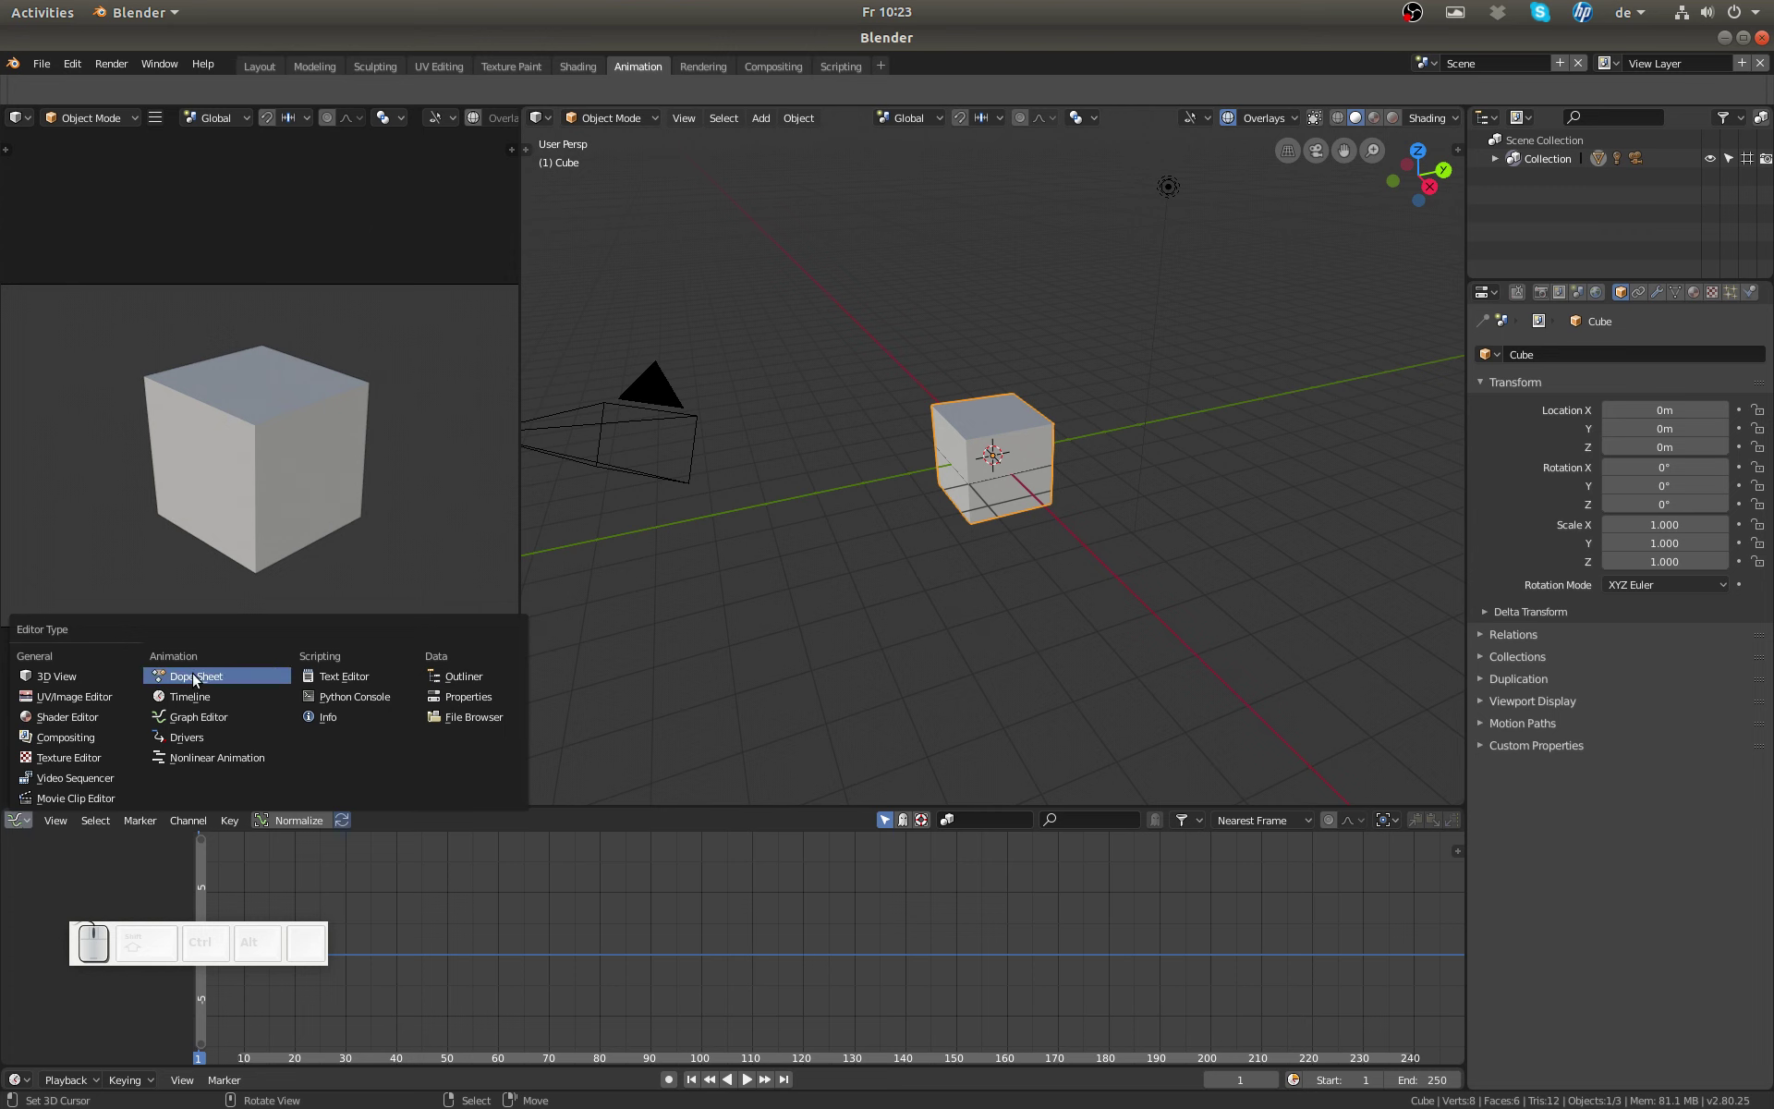
pyautogui.click(196, 676)
pyautogui.click(19, 822)
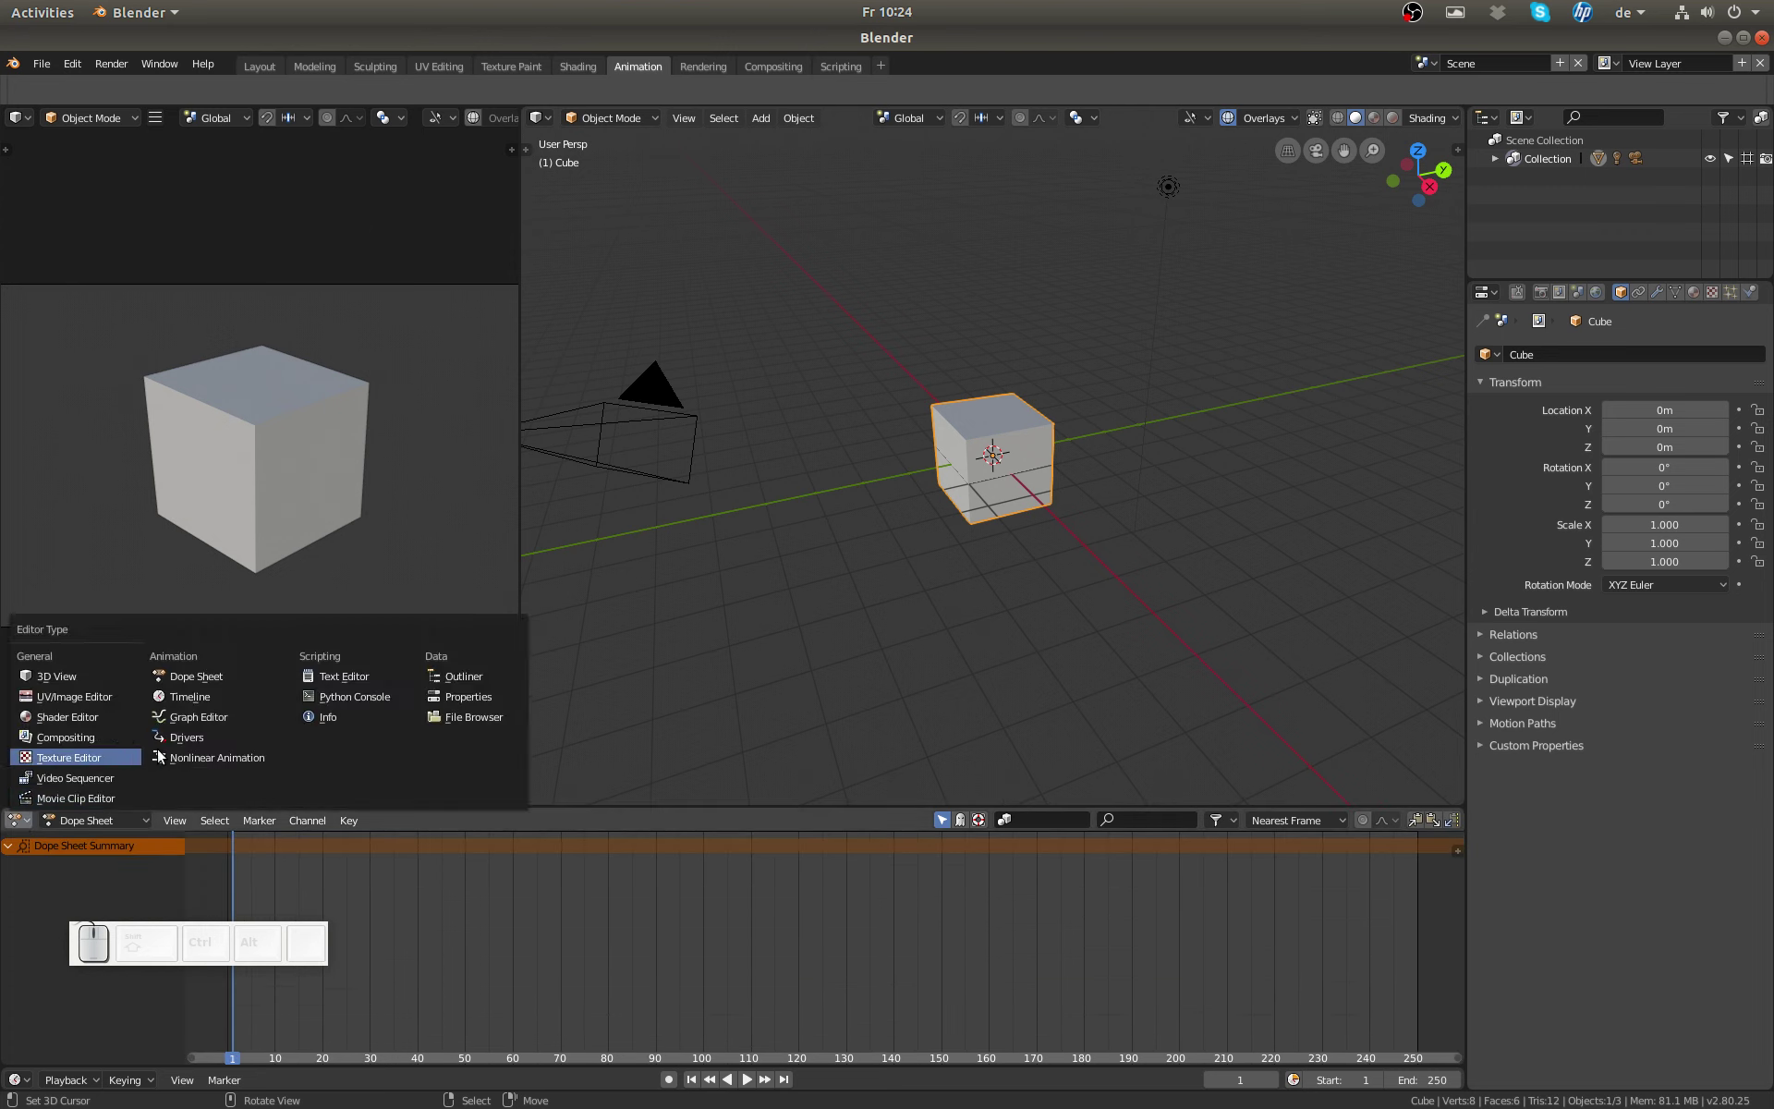
pyautogui.click(198, 717)
pyautogui.click(18, 820)
pyautogui.click(240, 682)
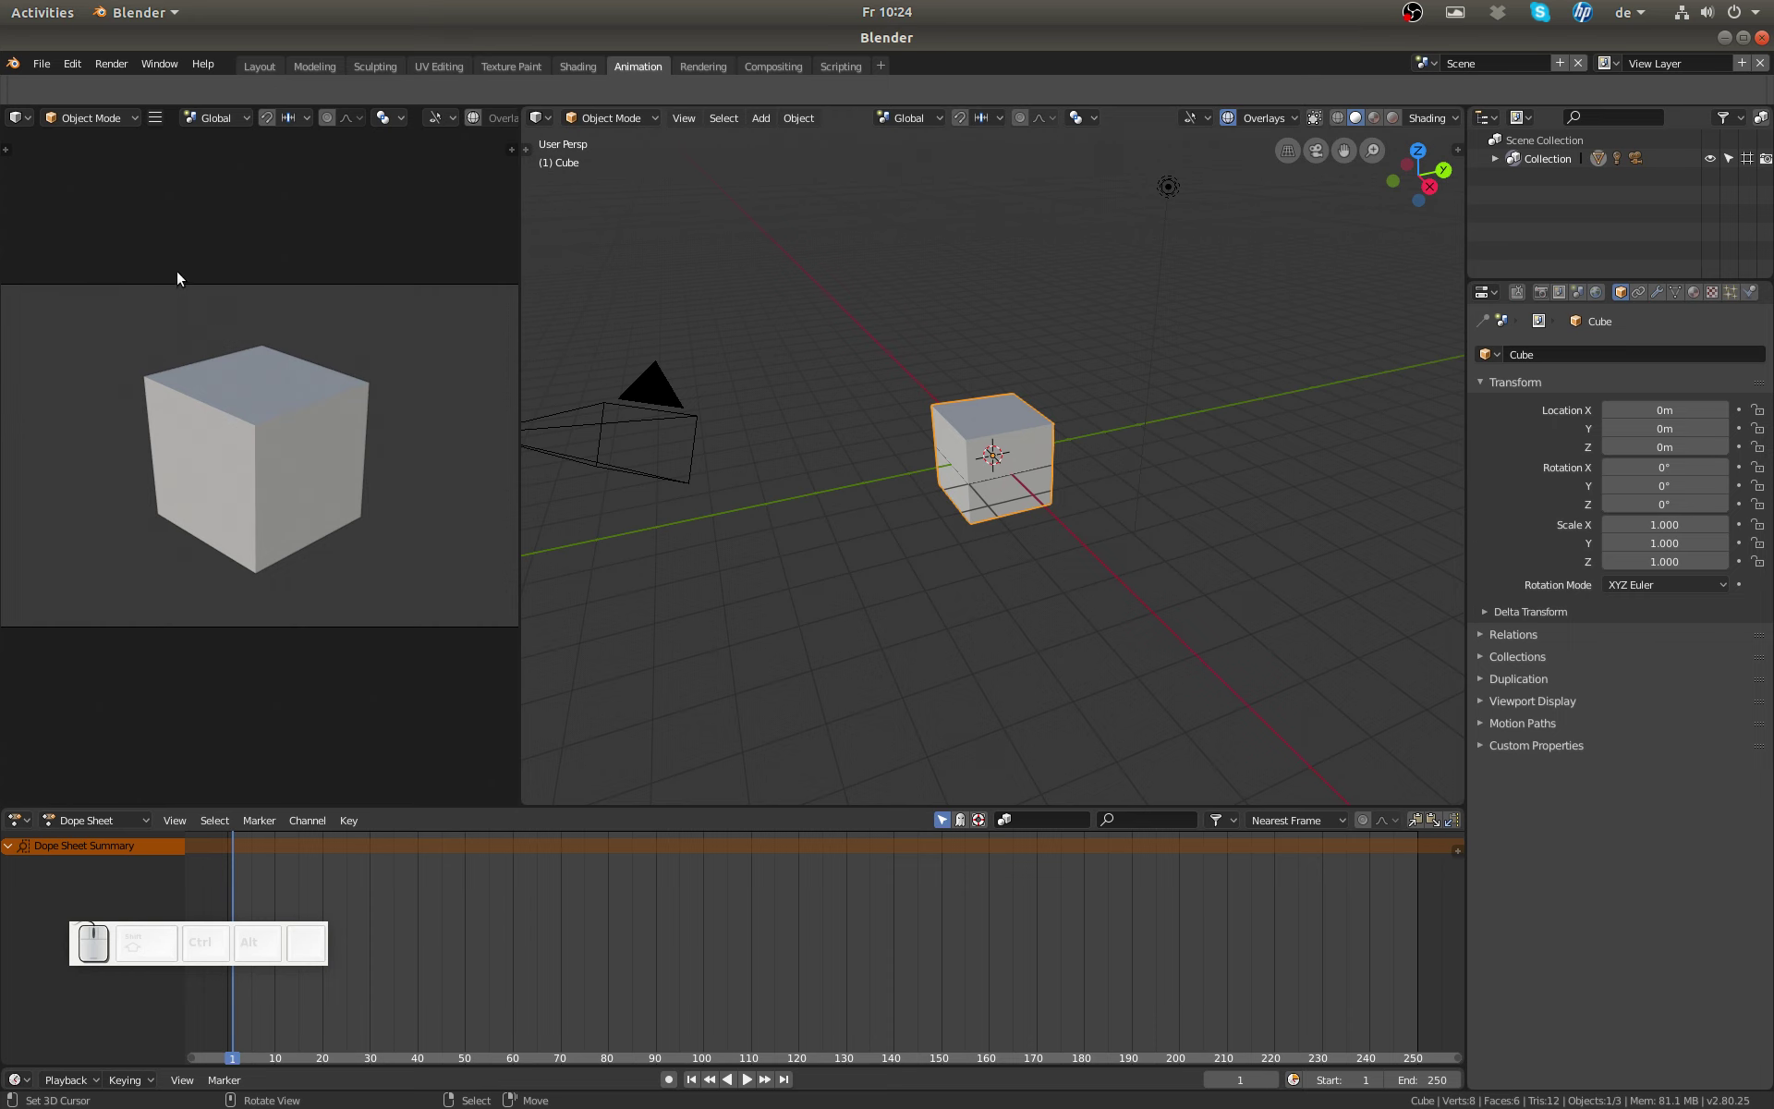
# Step: Turn the top-left camera-view area into a Graph Editor, then open the Rendering workspace
pyautogui.click(19, 118)
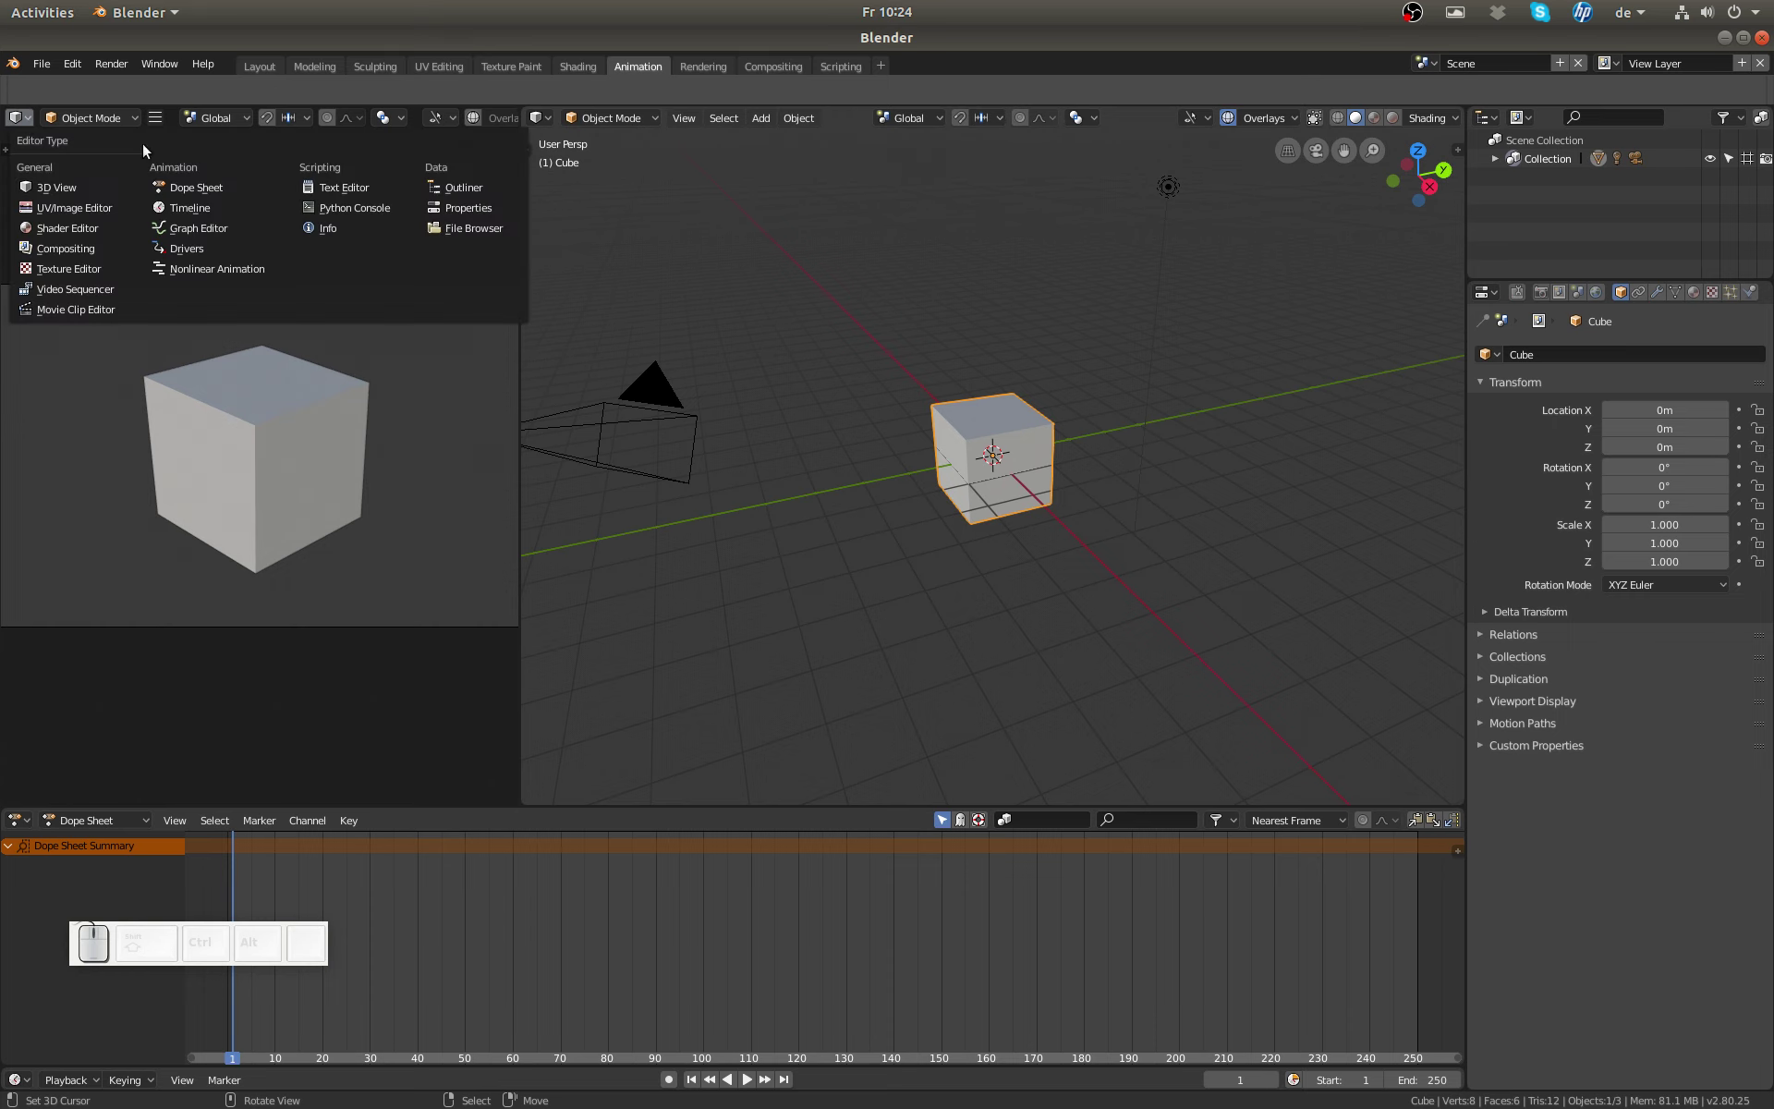
pyautogui.click(199, 228)
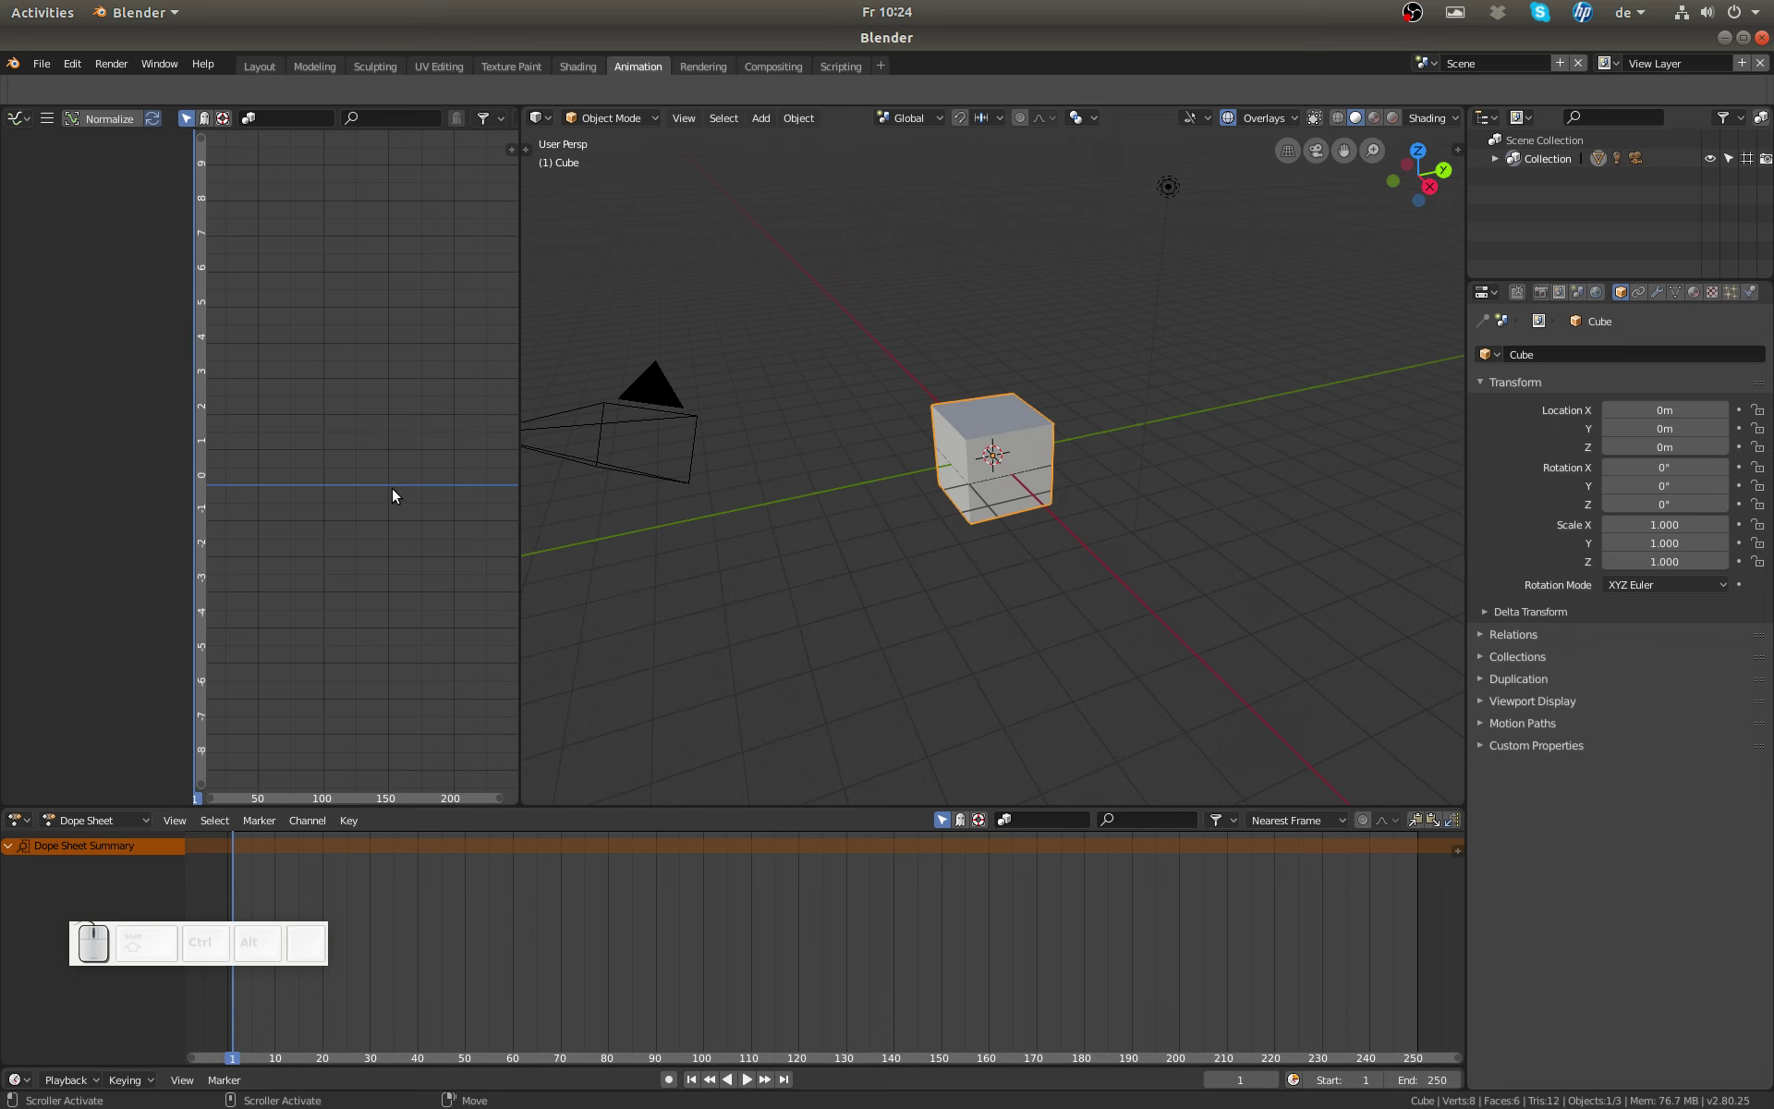
pyautogui.click(701, 67)
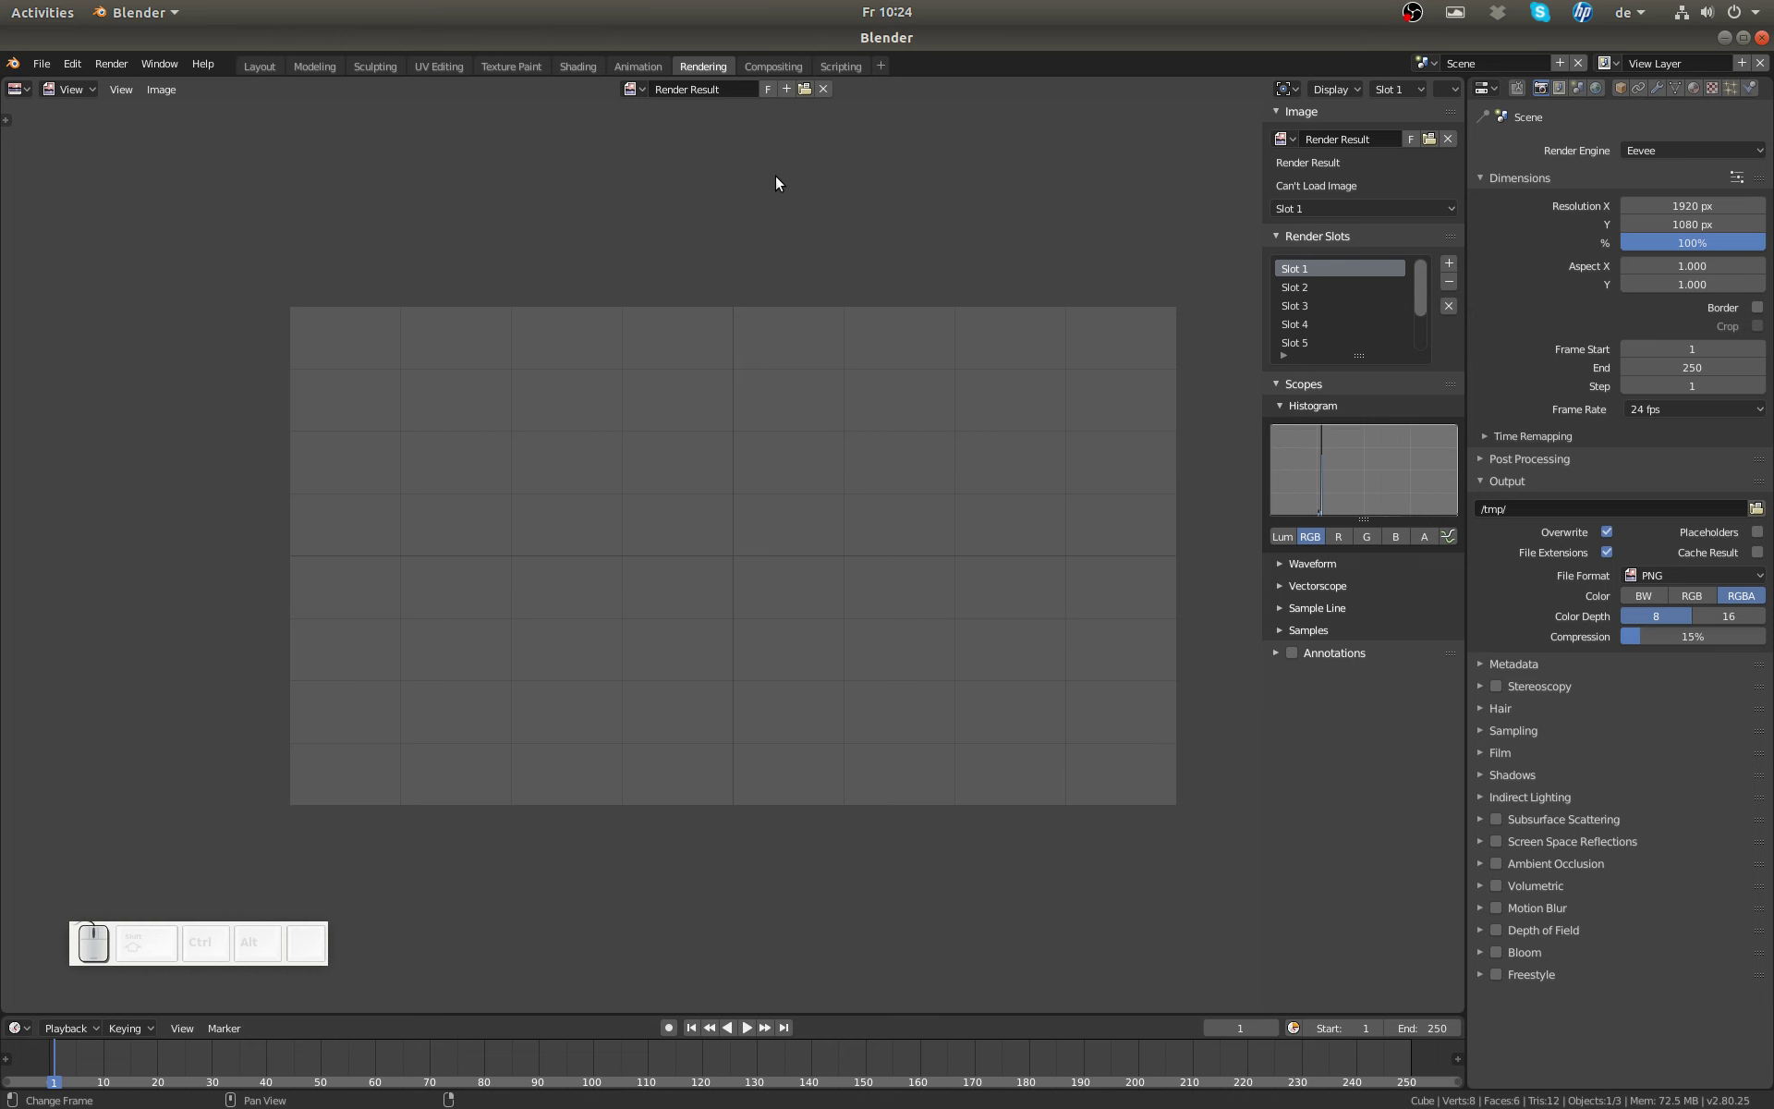
# Step: Open the Compositing workspace with its empty node editor and Dope Sheet timeline
pyautogui.click(774, 67)
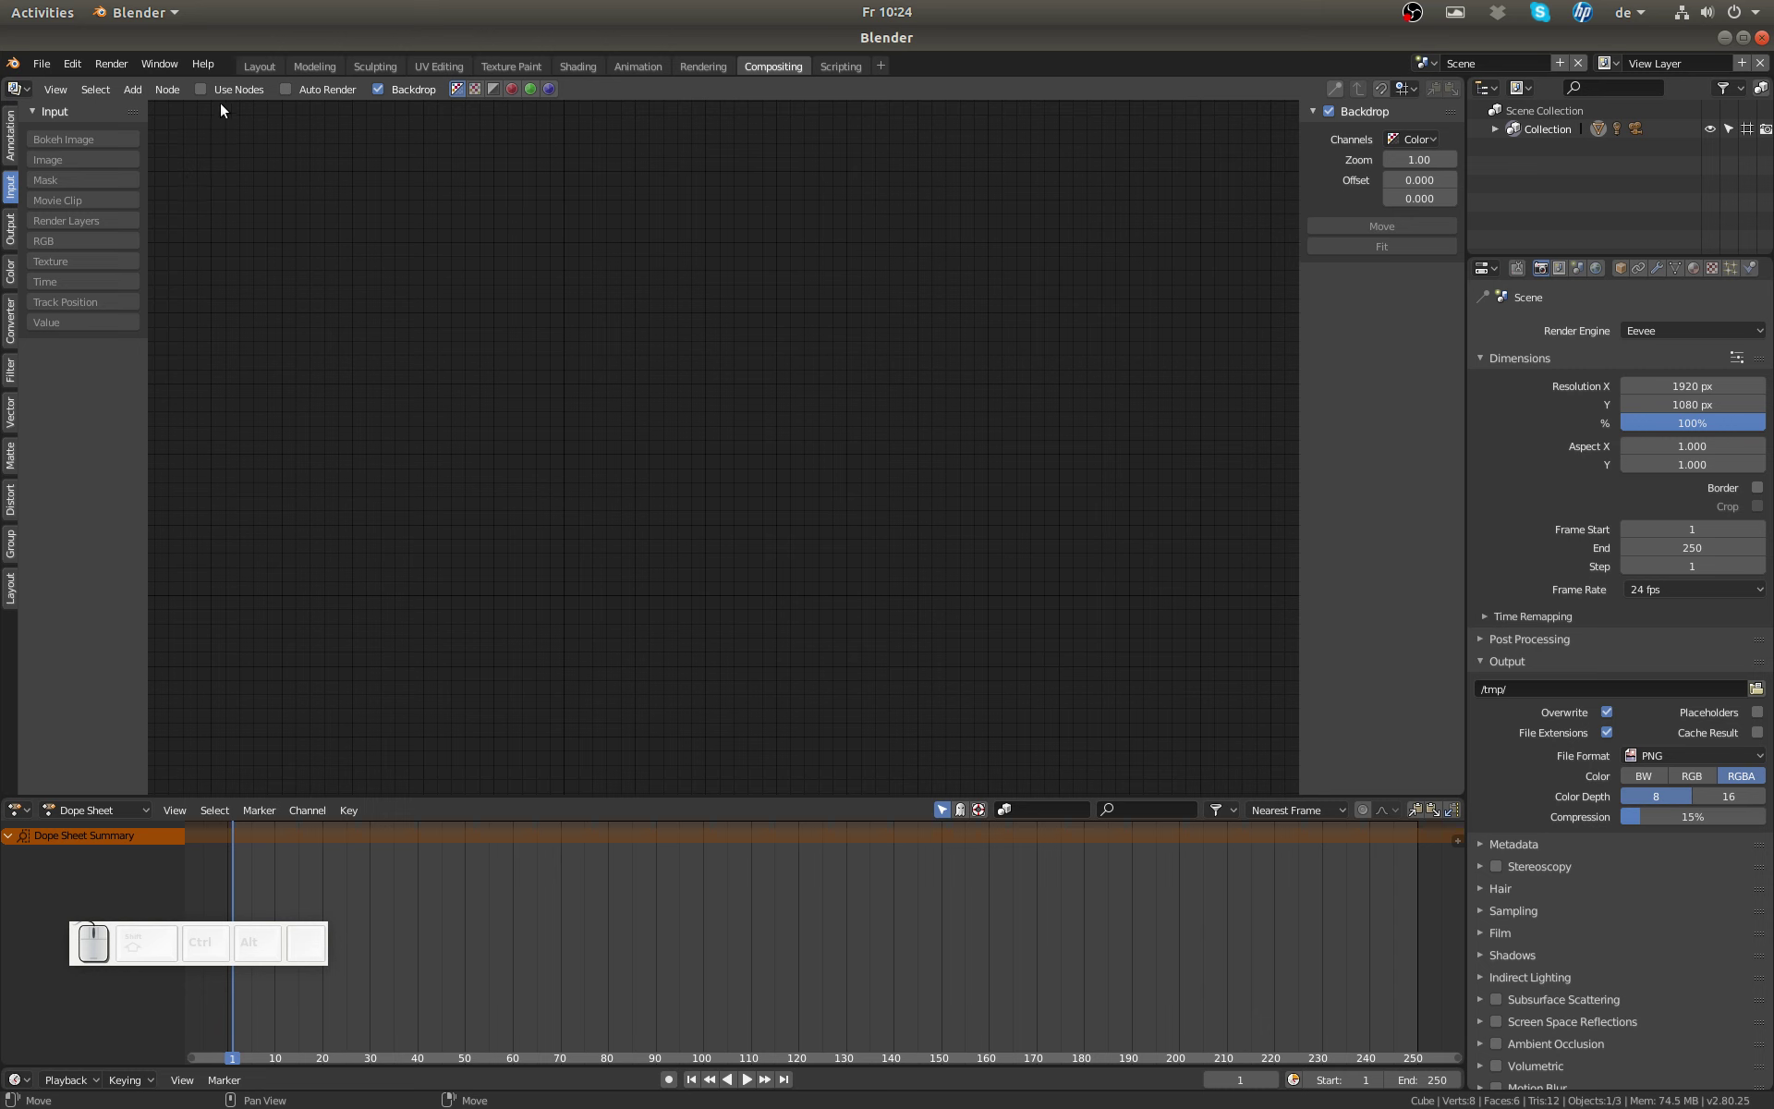
# Step: Enable Use Nodes to create Render Layers linked into a Composite node
pyautogui.click(201, 90)
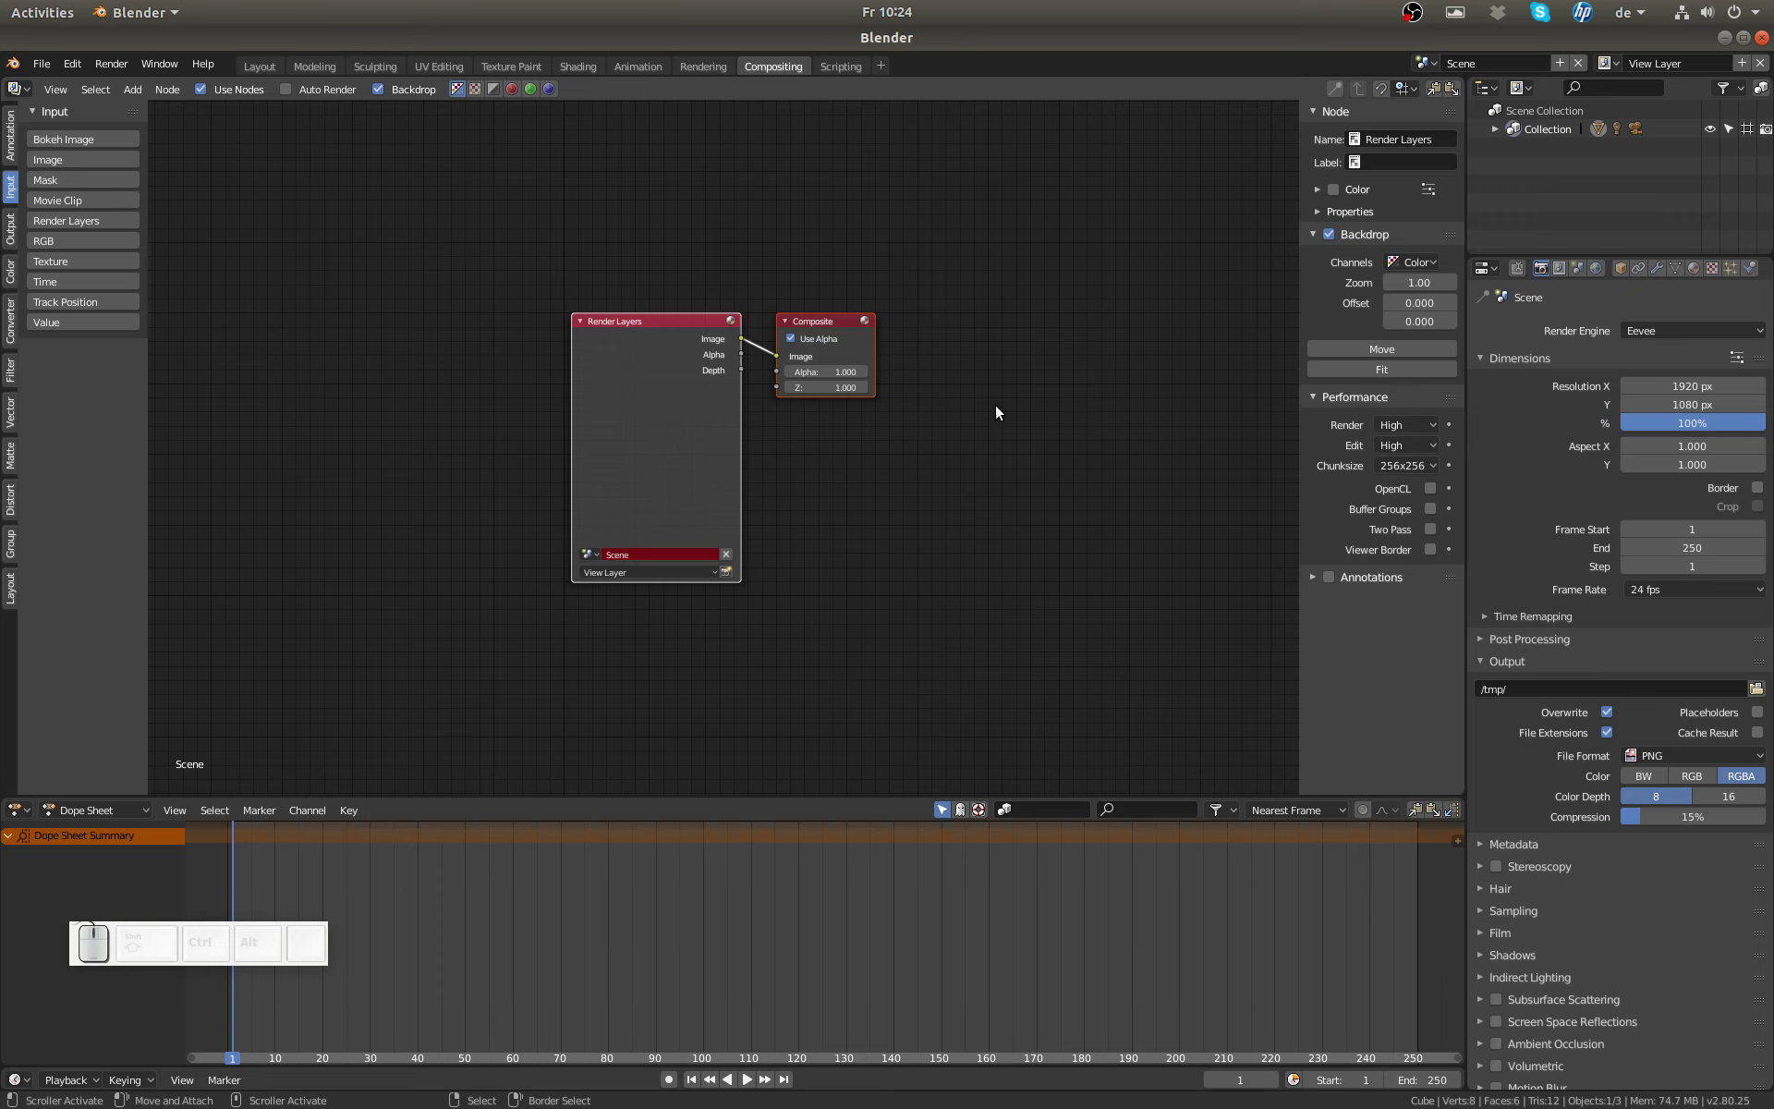
# Step: From the Scripting workspace, bring up the add-workspace menu at Video Editing > Video Editing
pyautogui.click(840, 67)
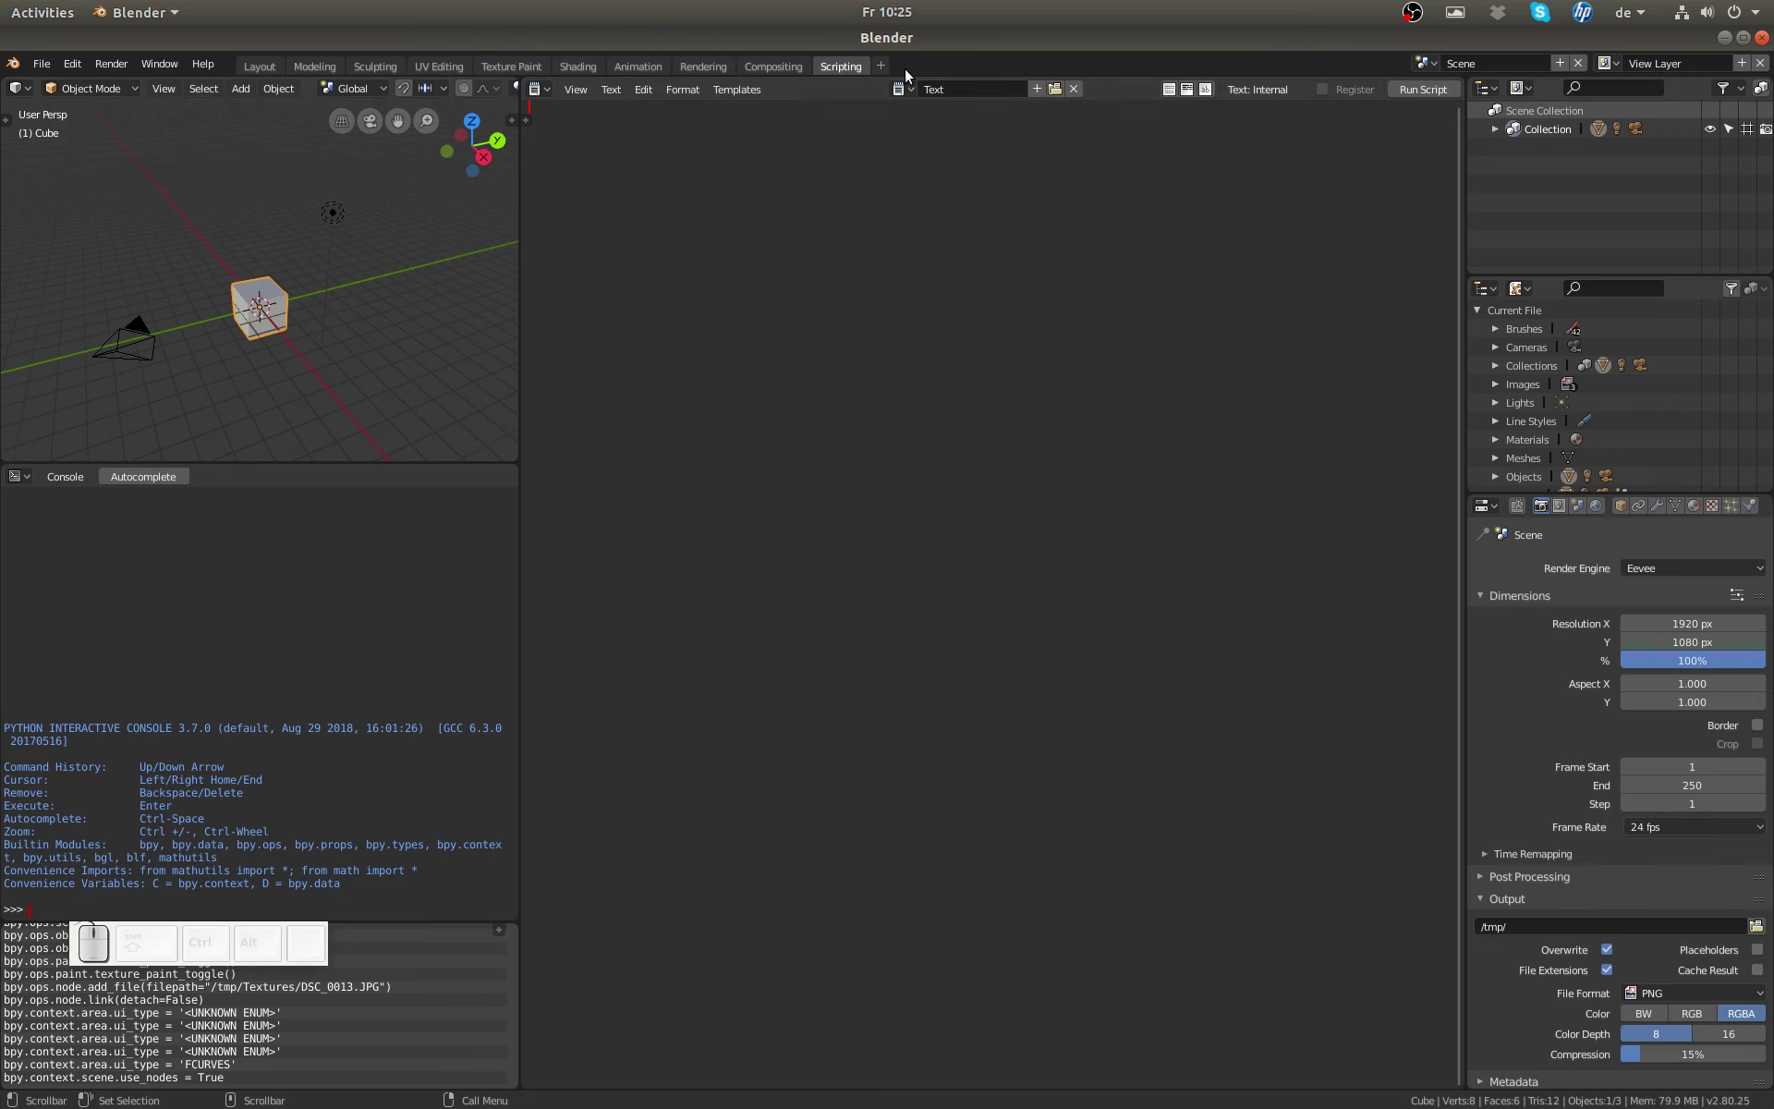
pyautogui.click(882, 66)
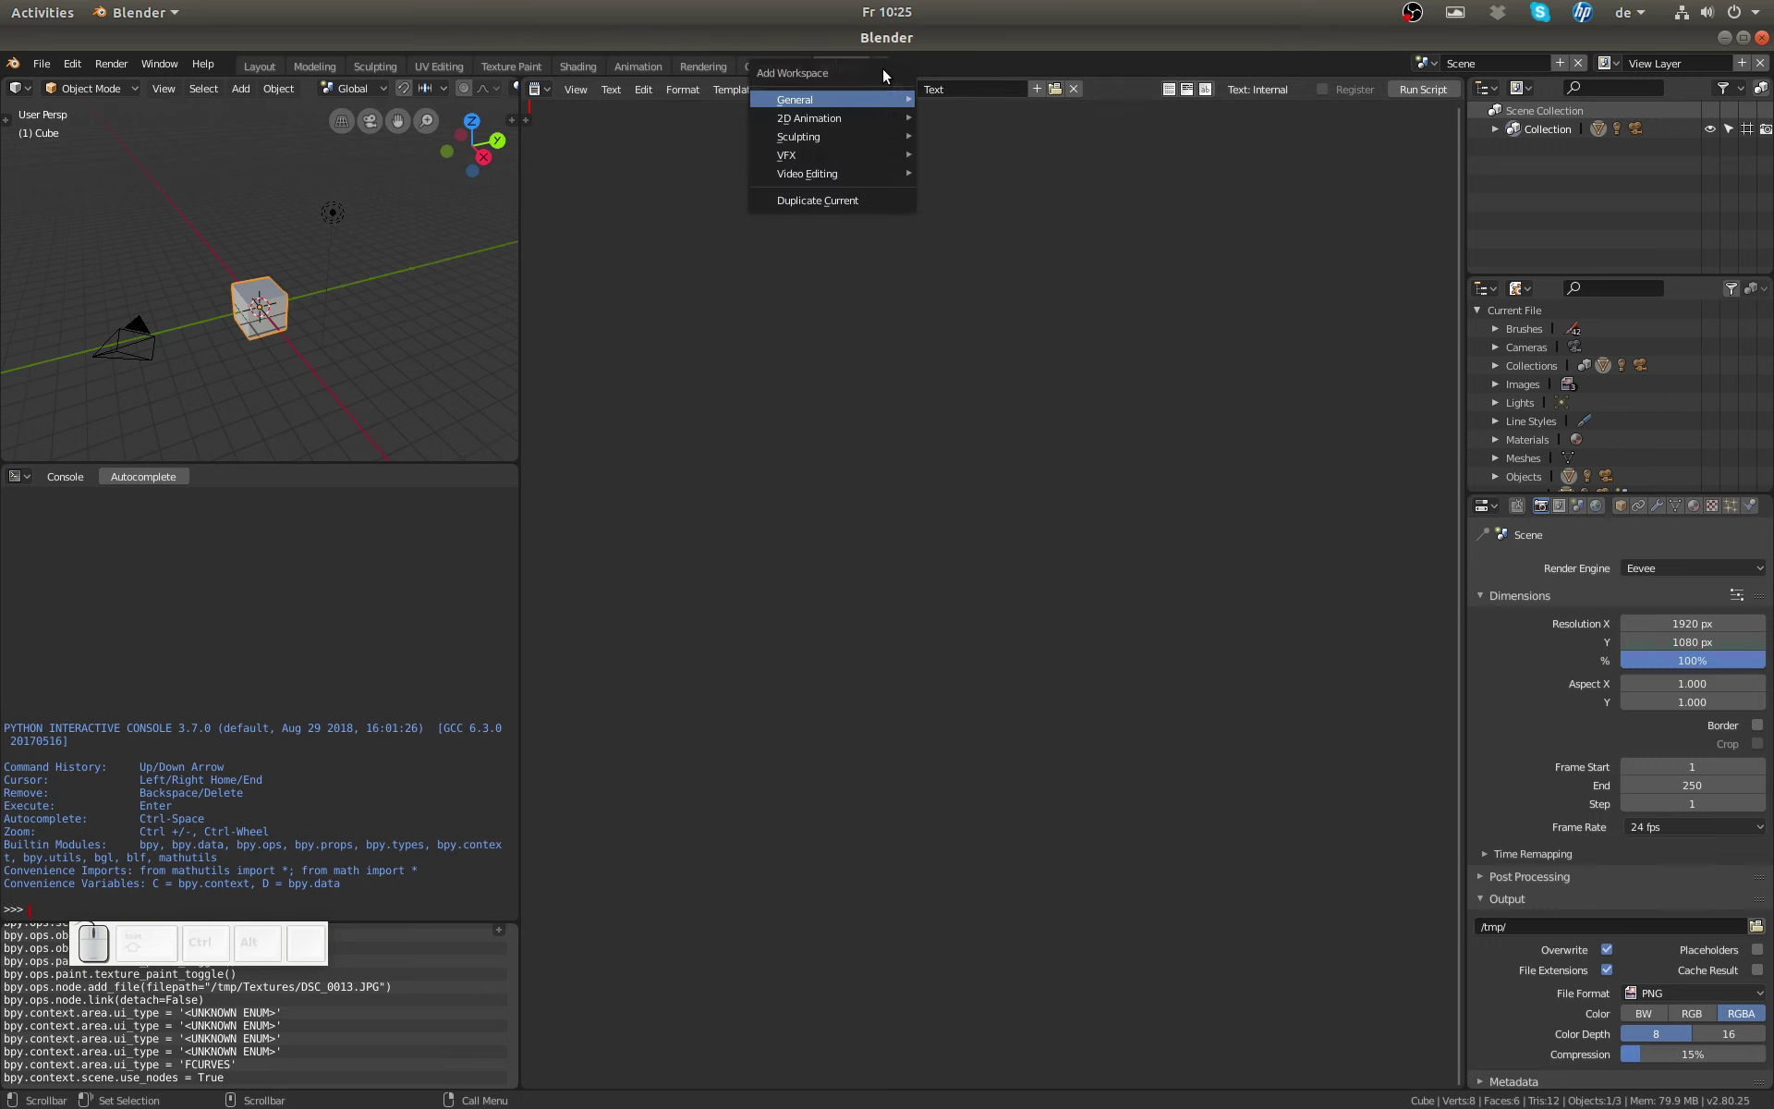
pyautogui.moveTo(860, 114)
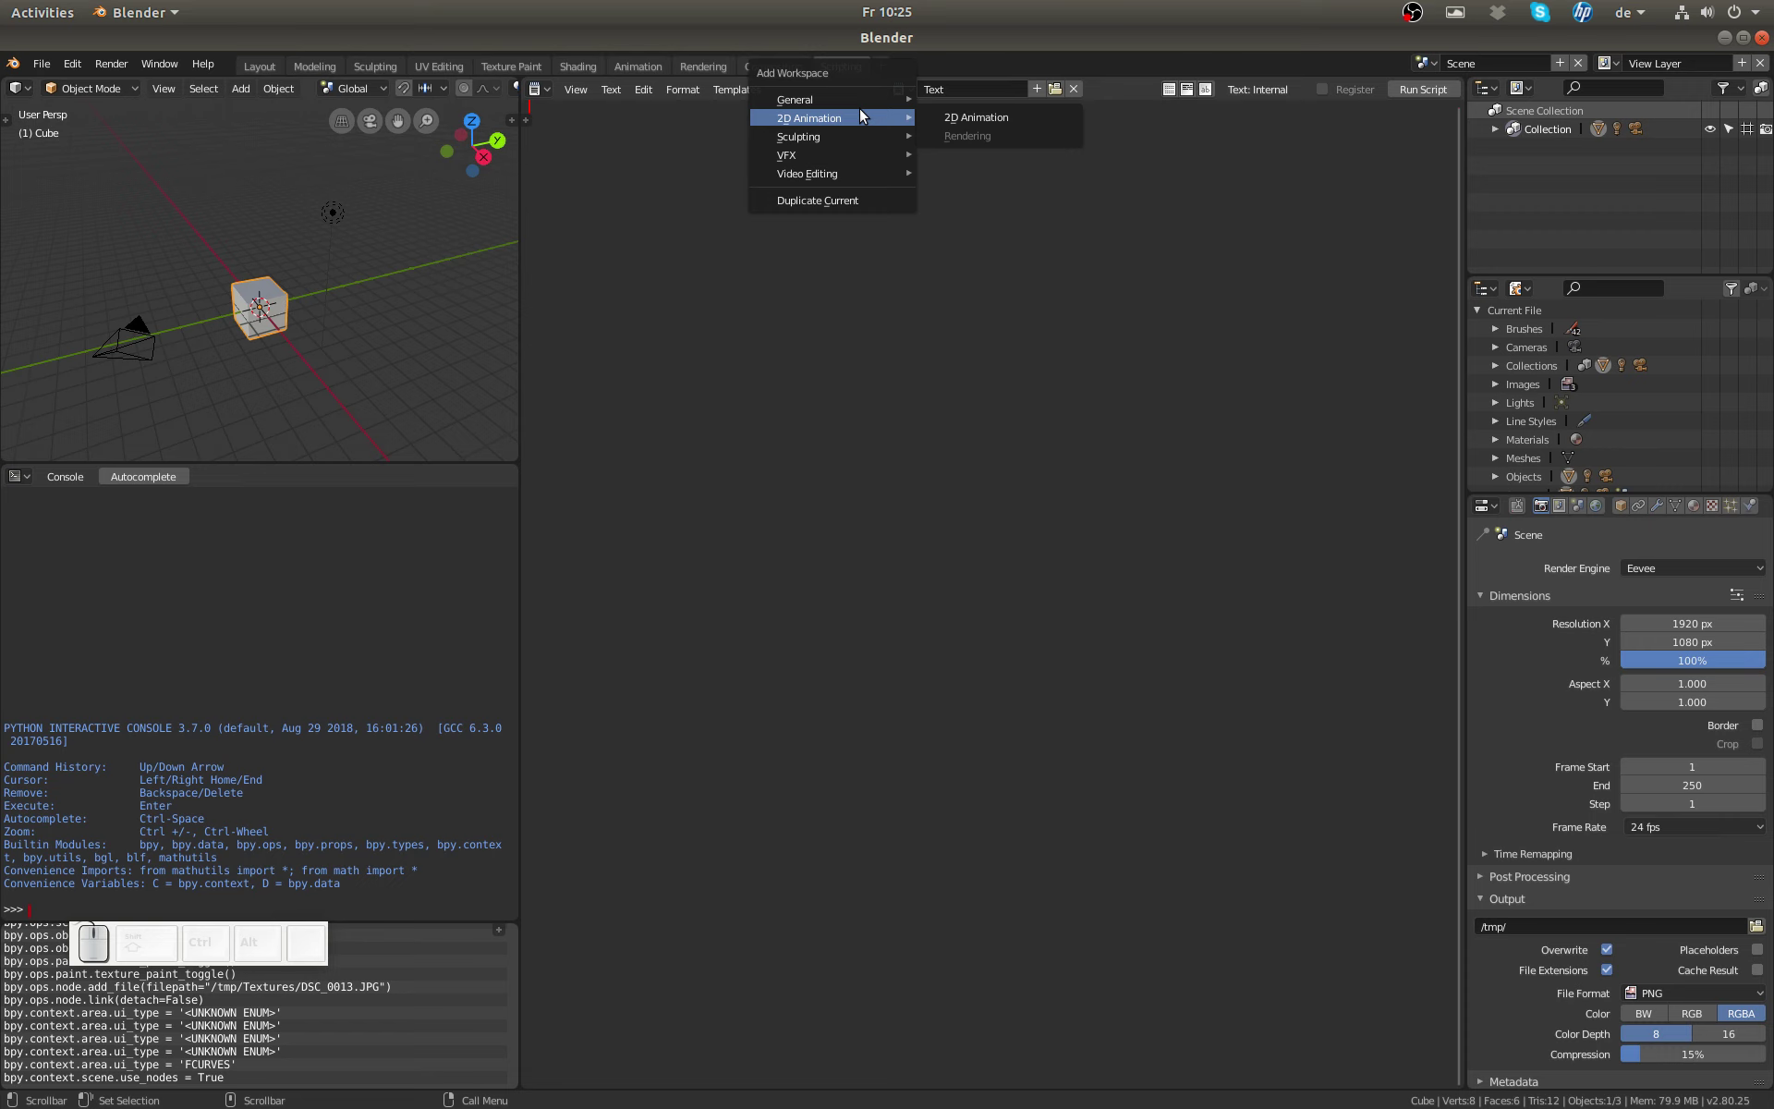
pyautogui.moveTo(845, 156)
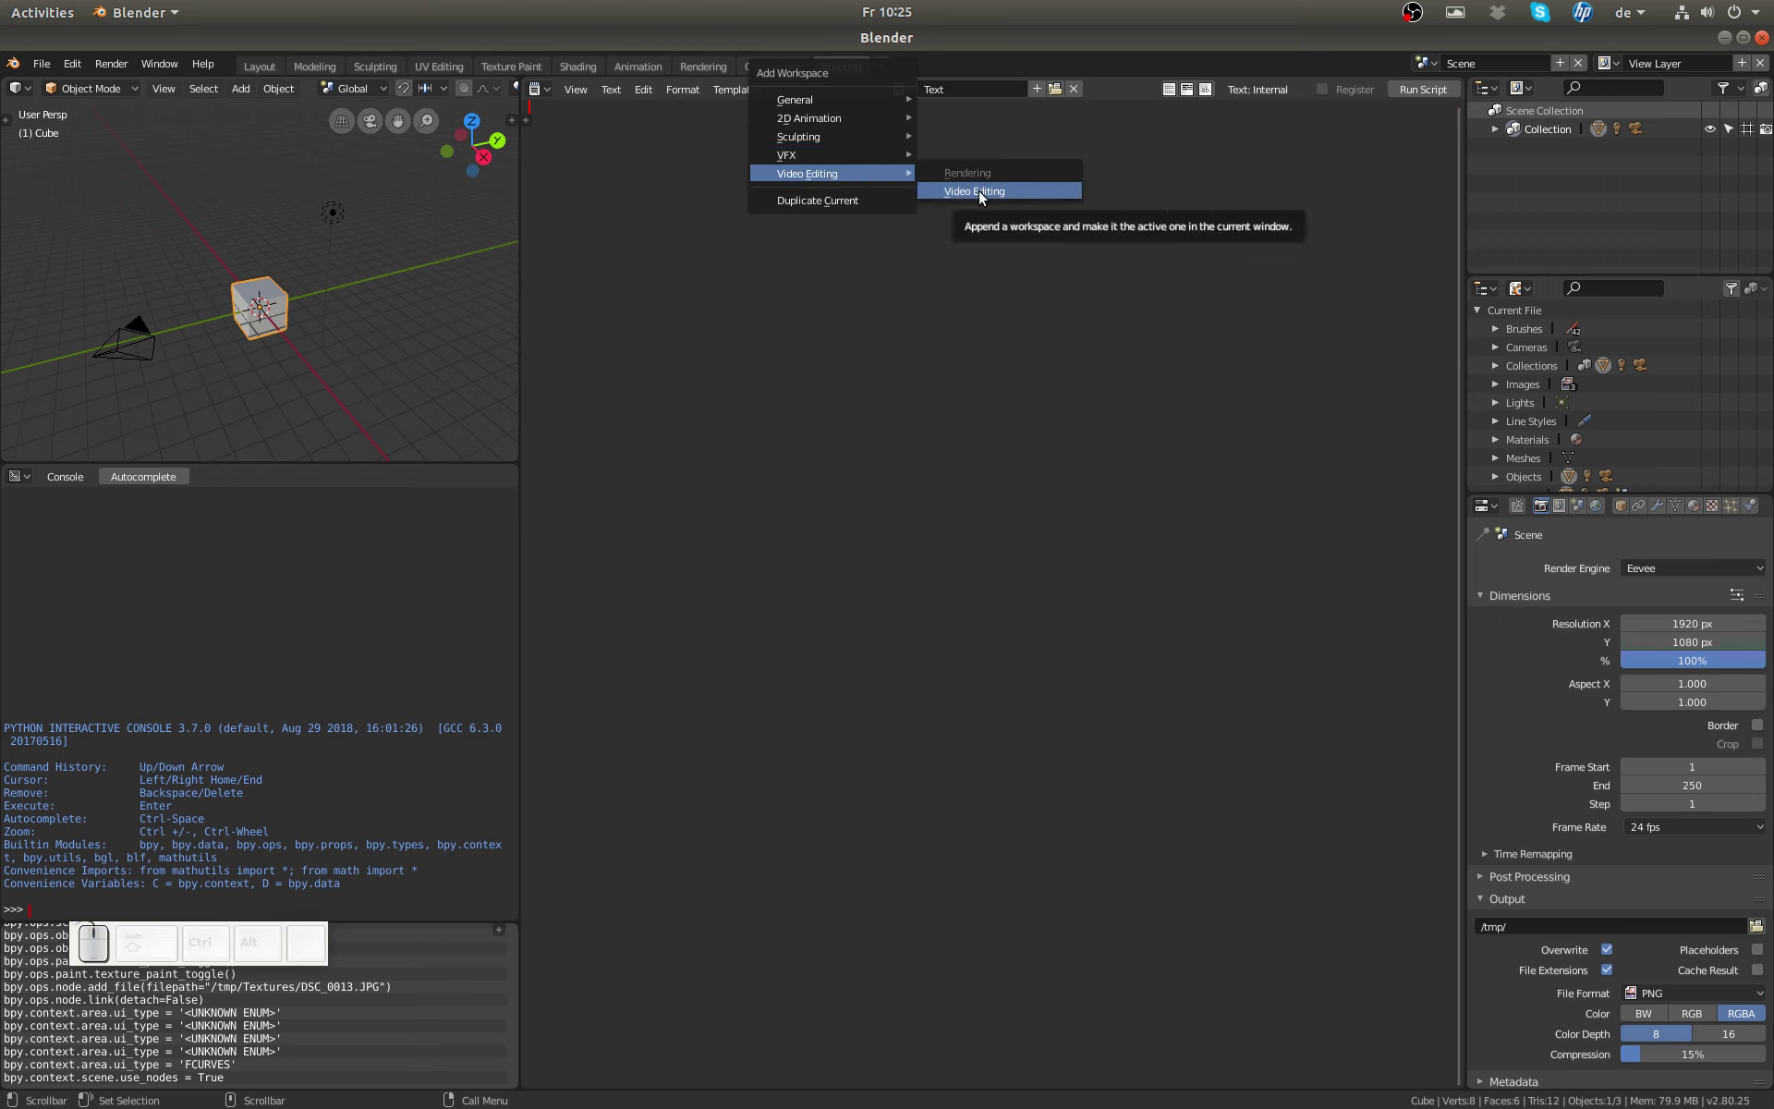
# Step: Add the Video Editing workspace and make its image preview taller than the sequencer
pyautogui.click(978, 191)
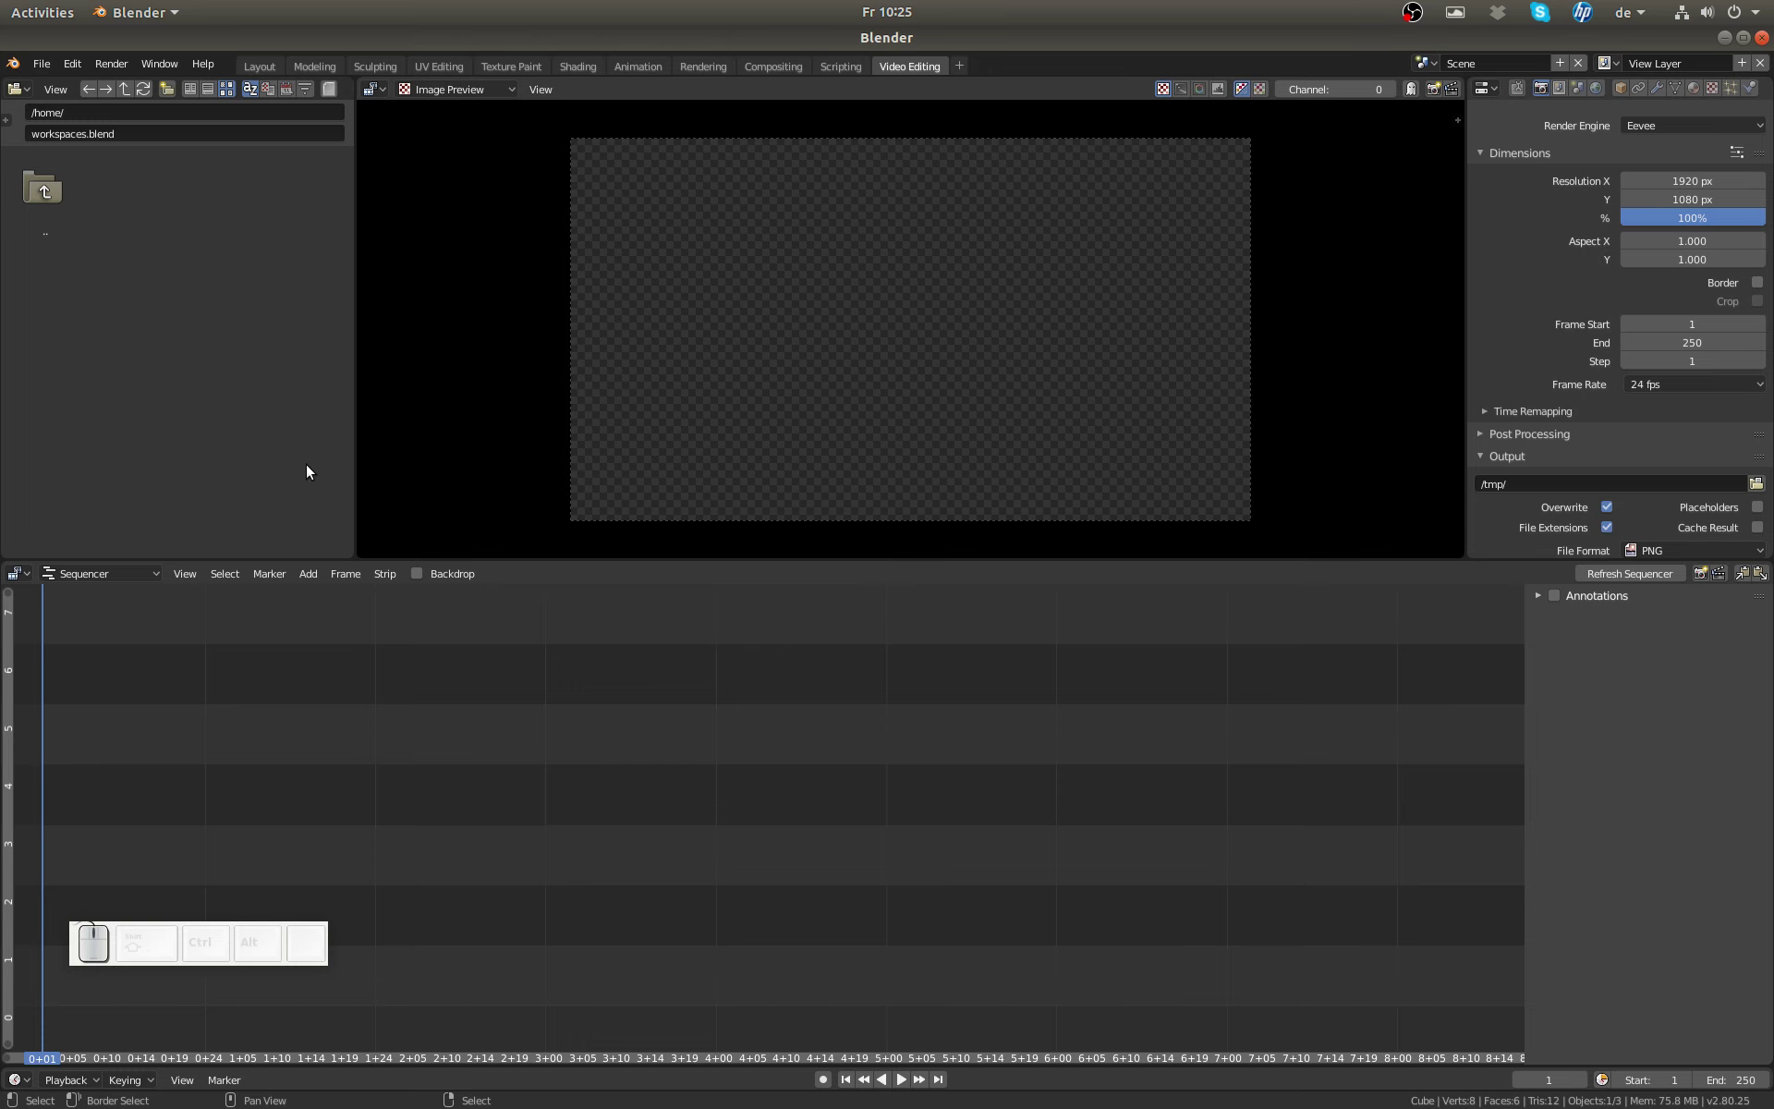
pyautogui.moveTo(704, 557); pyautogui.dragTo(700, 674)
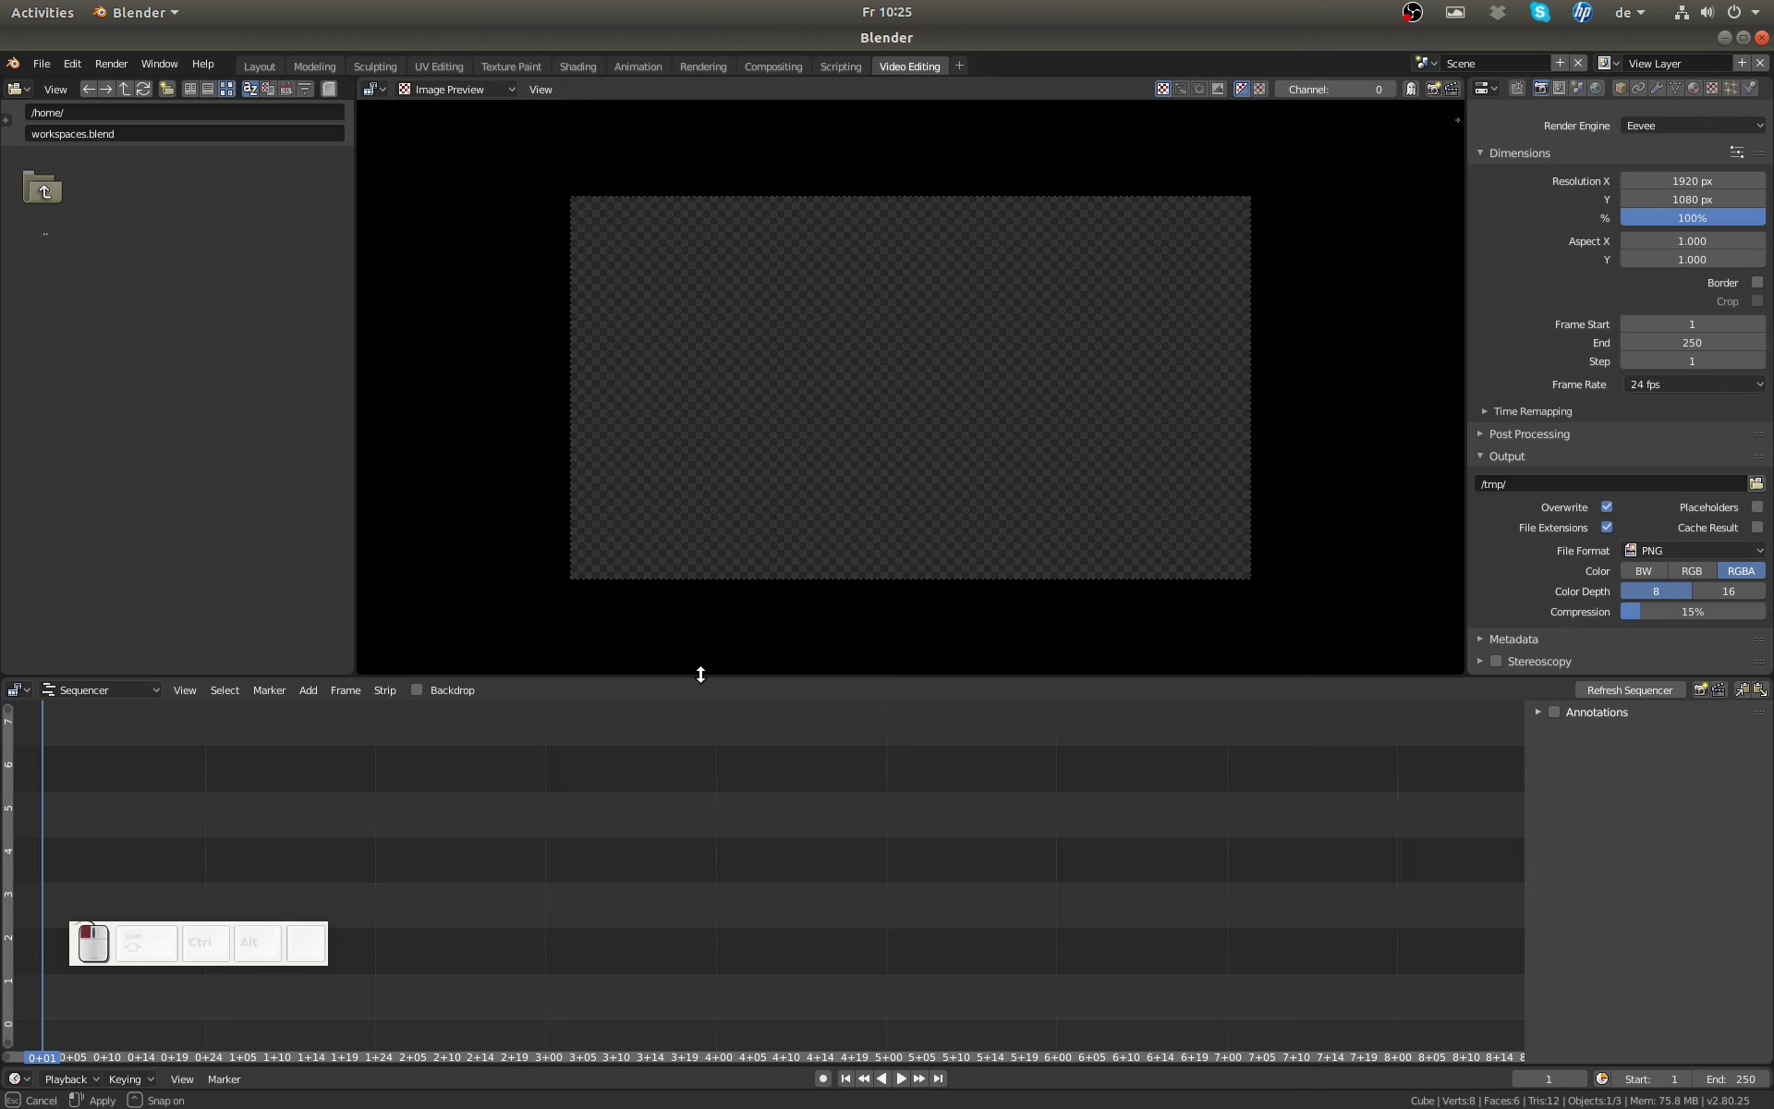
pyautogui.moveTo(701, 674); pyautogui.dragTo(700, 674)
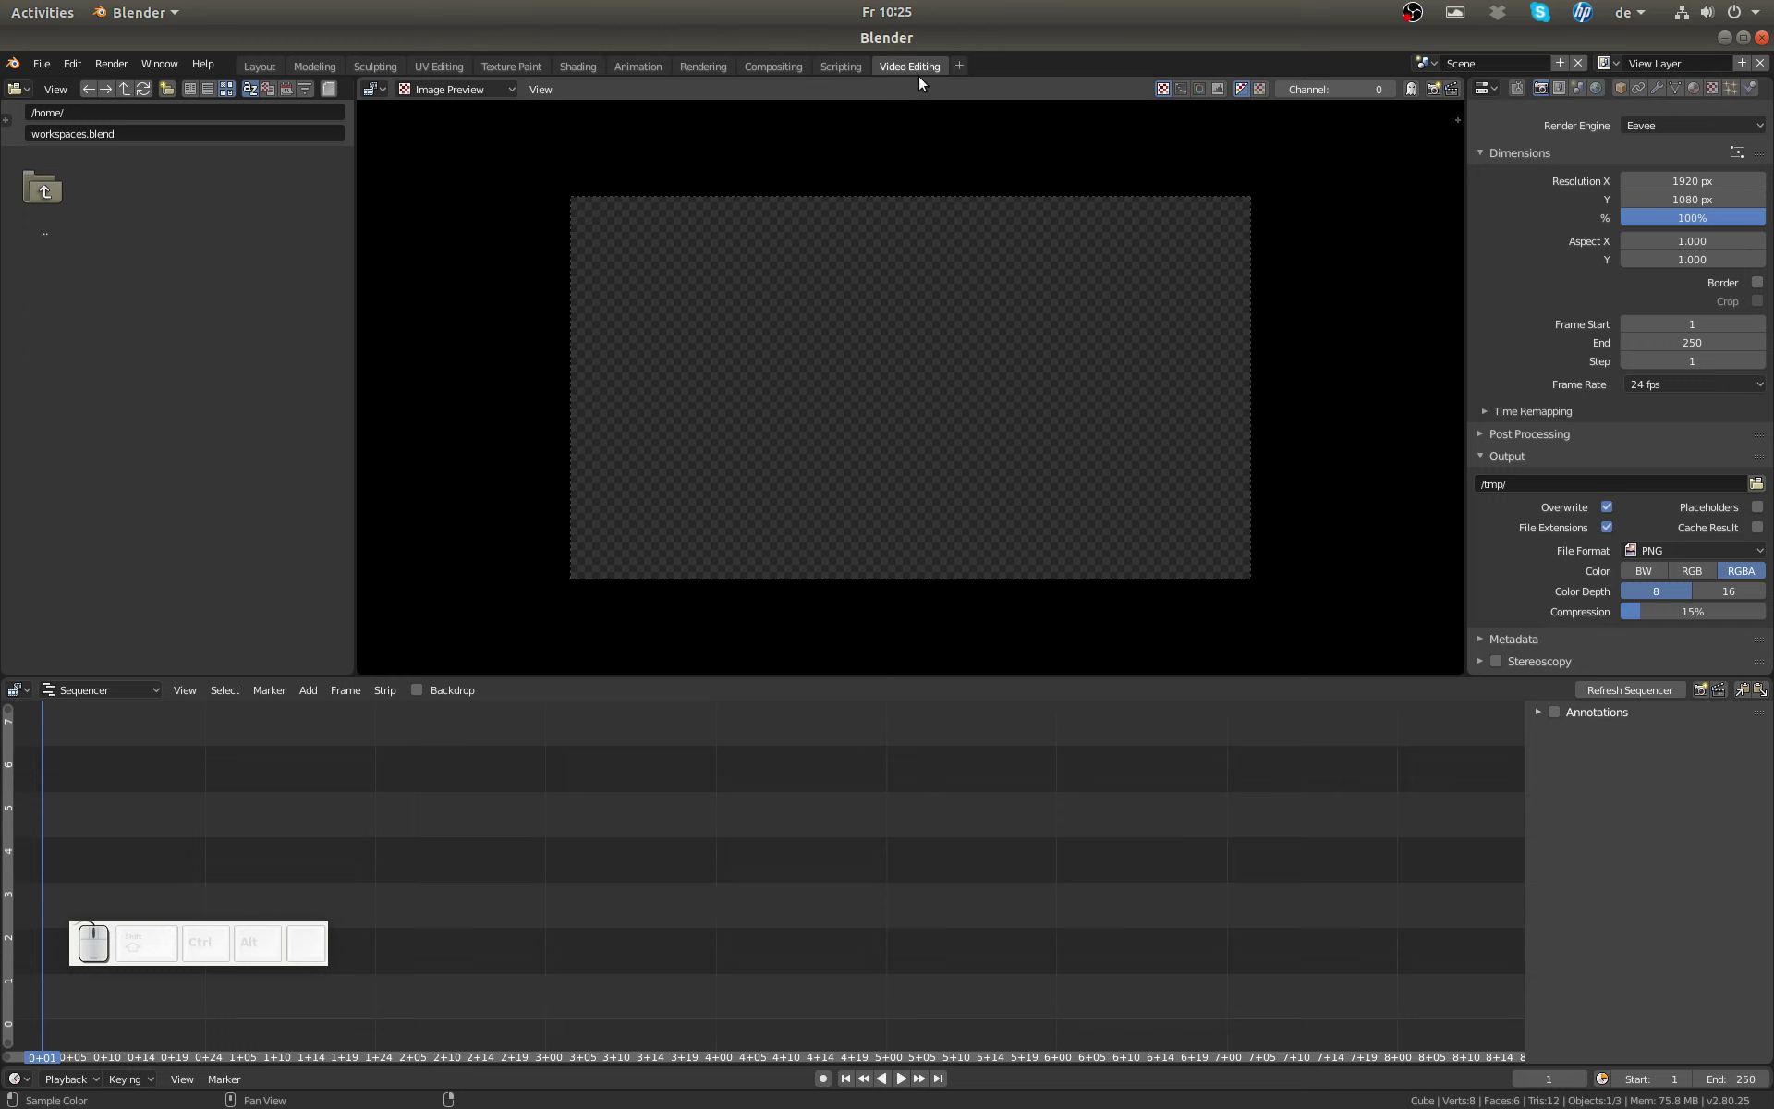
# Step: Start a new file from the File > New Video Editing template
pyautogui.click(41, 65)
pyautogui.moveTo(46, 84)
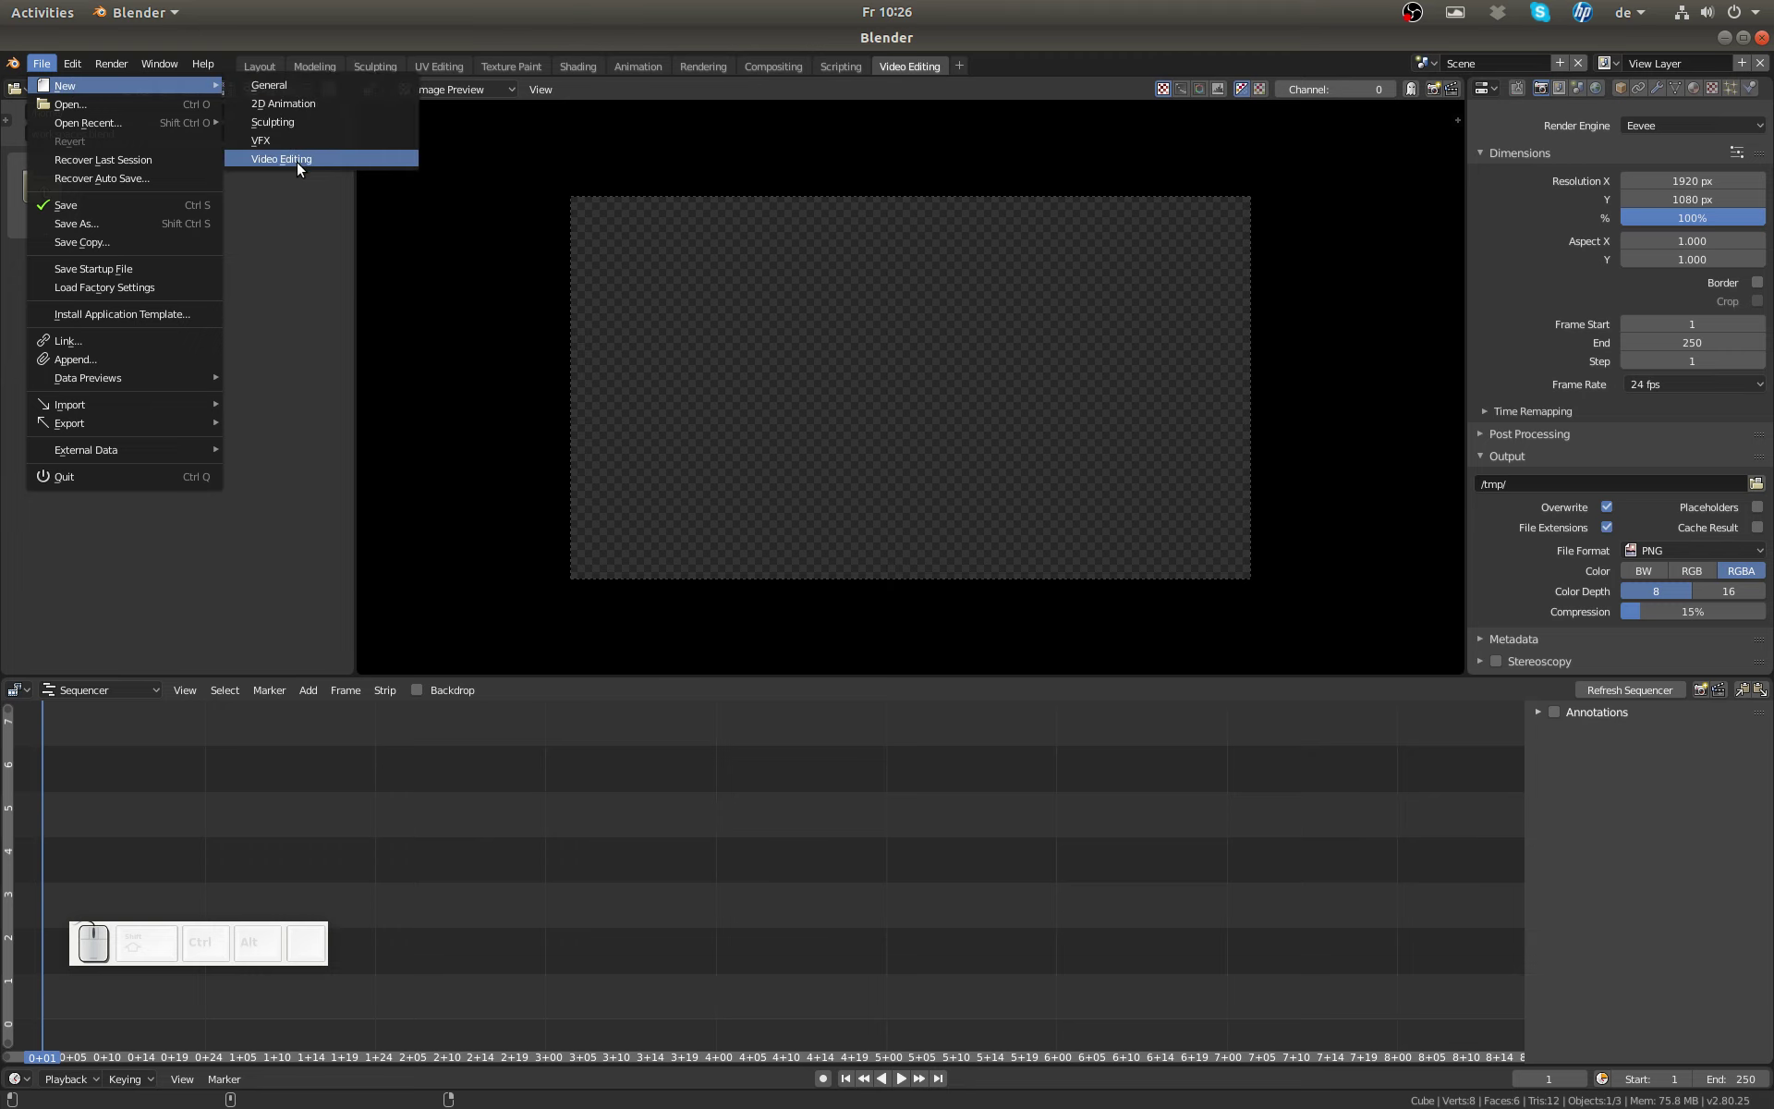
pyautogui.click(297, 163)
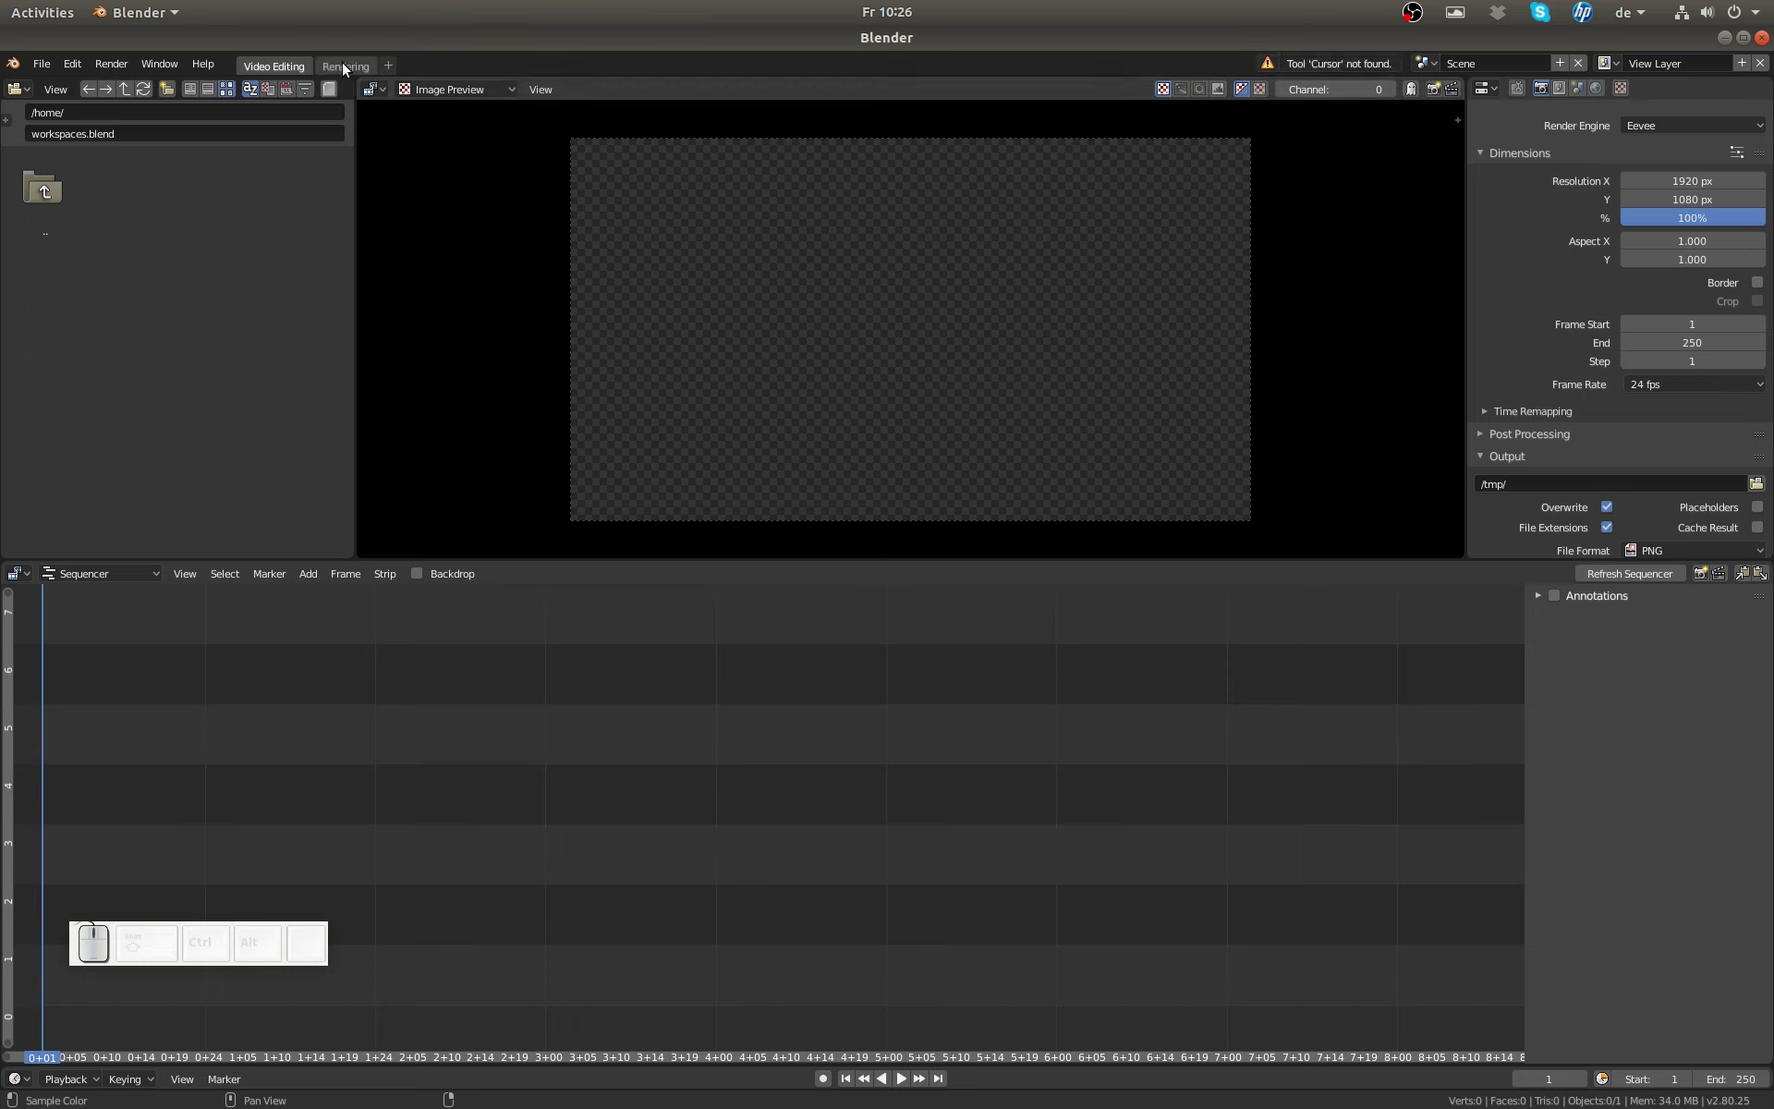
# Step: Check the add-workspace list without adding anything, then bring up the File > New templates again
pyautogui.click(390, 66)
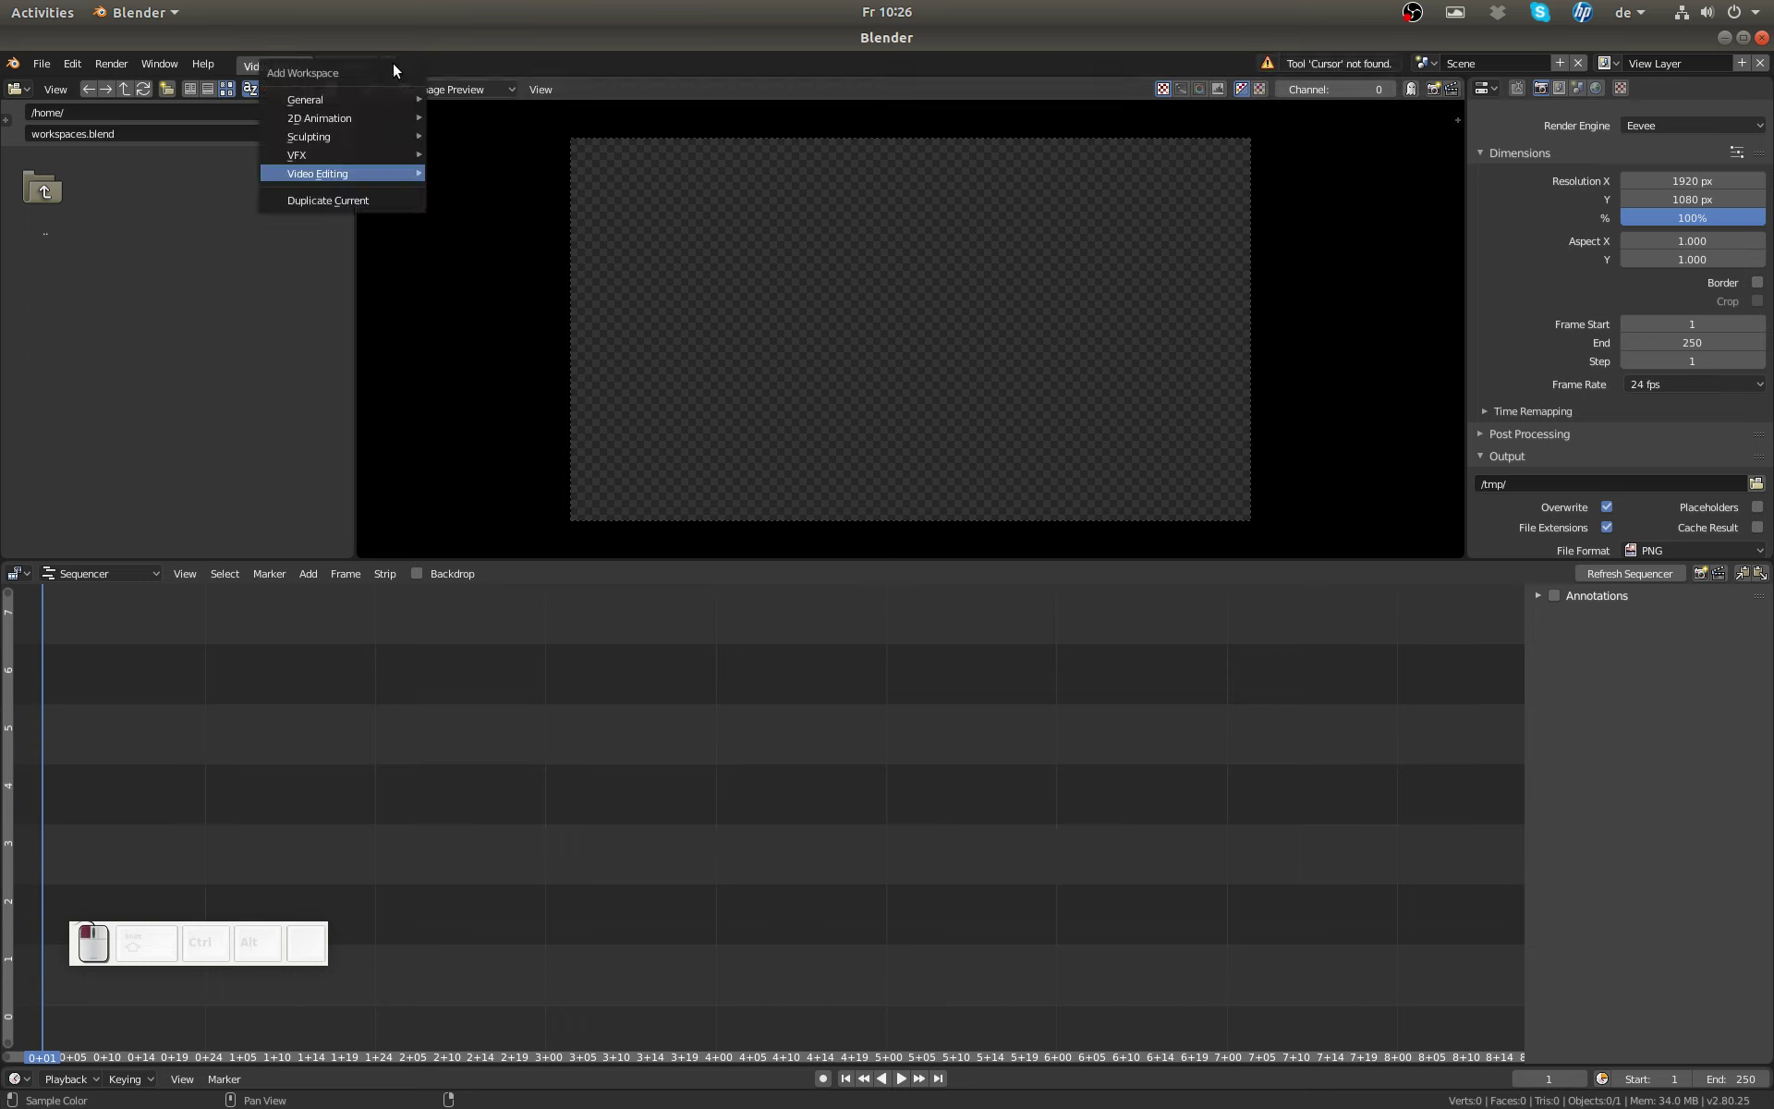
pyautogui.moveTo(338, 135)
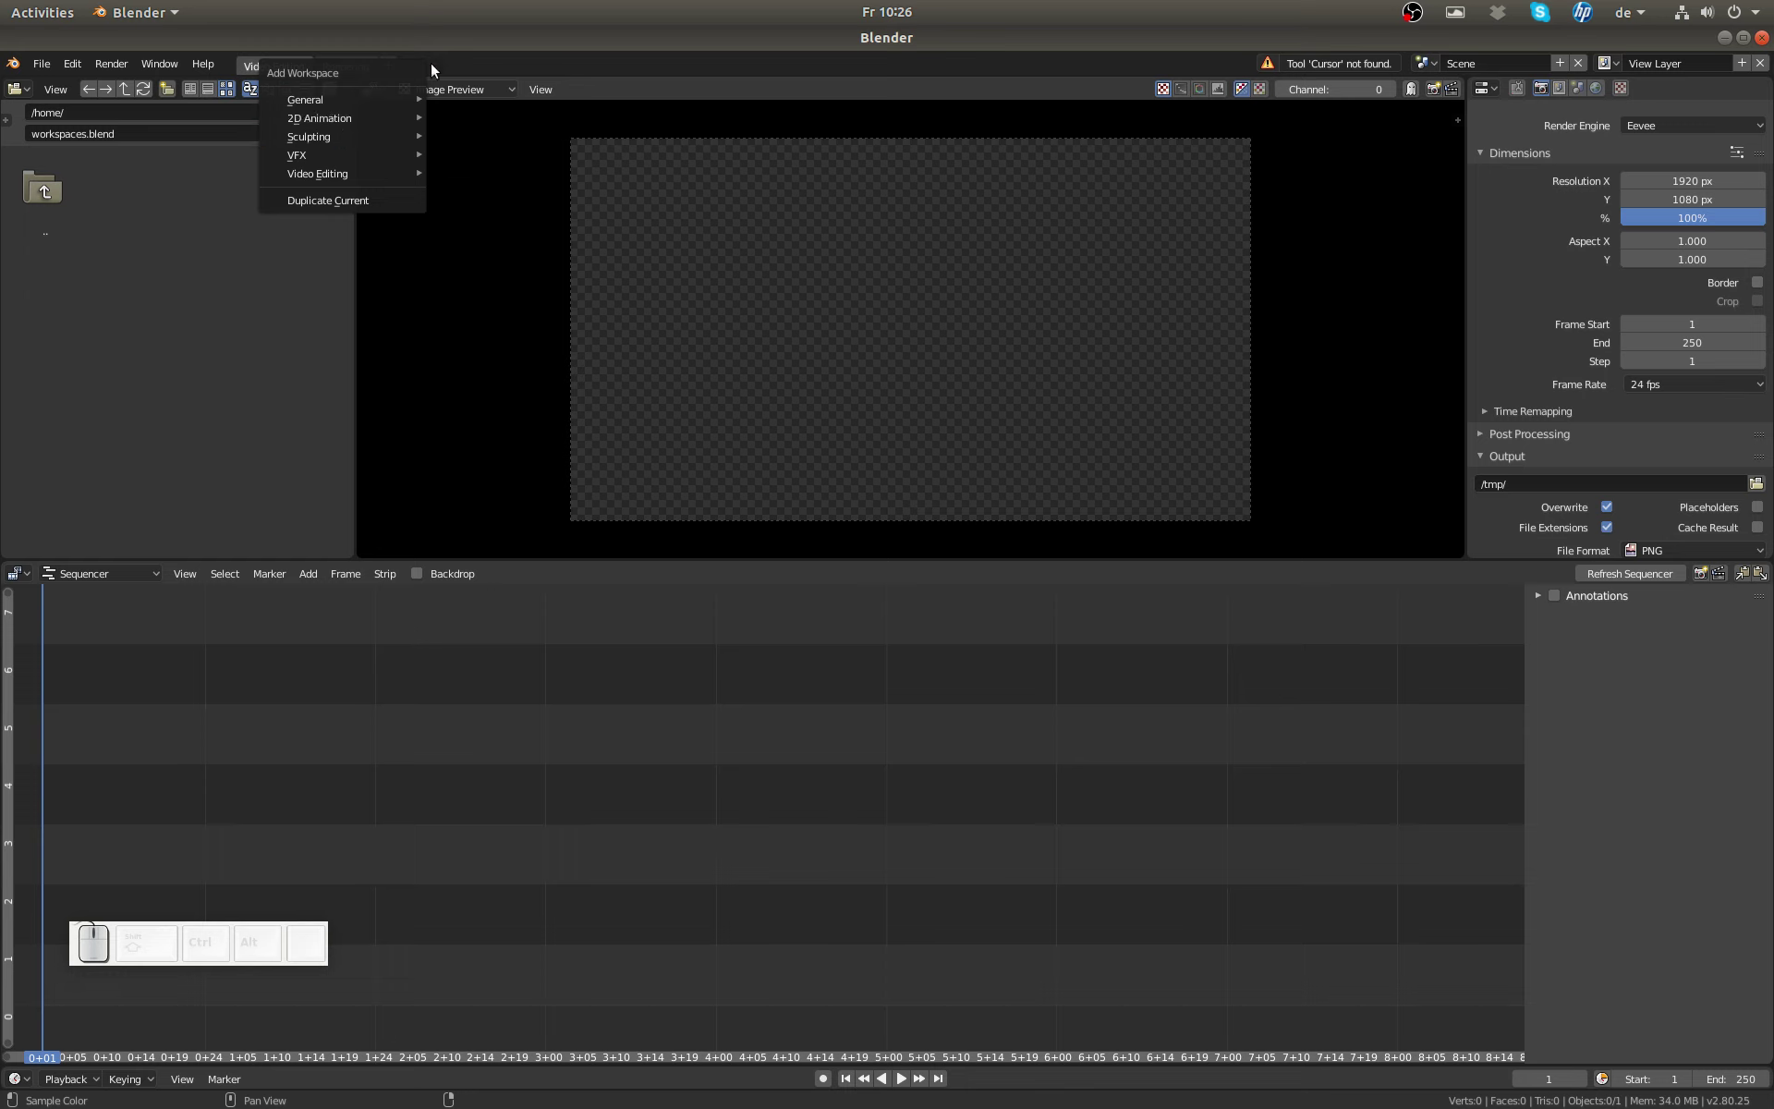
pyautogui.click(452, 48)
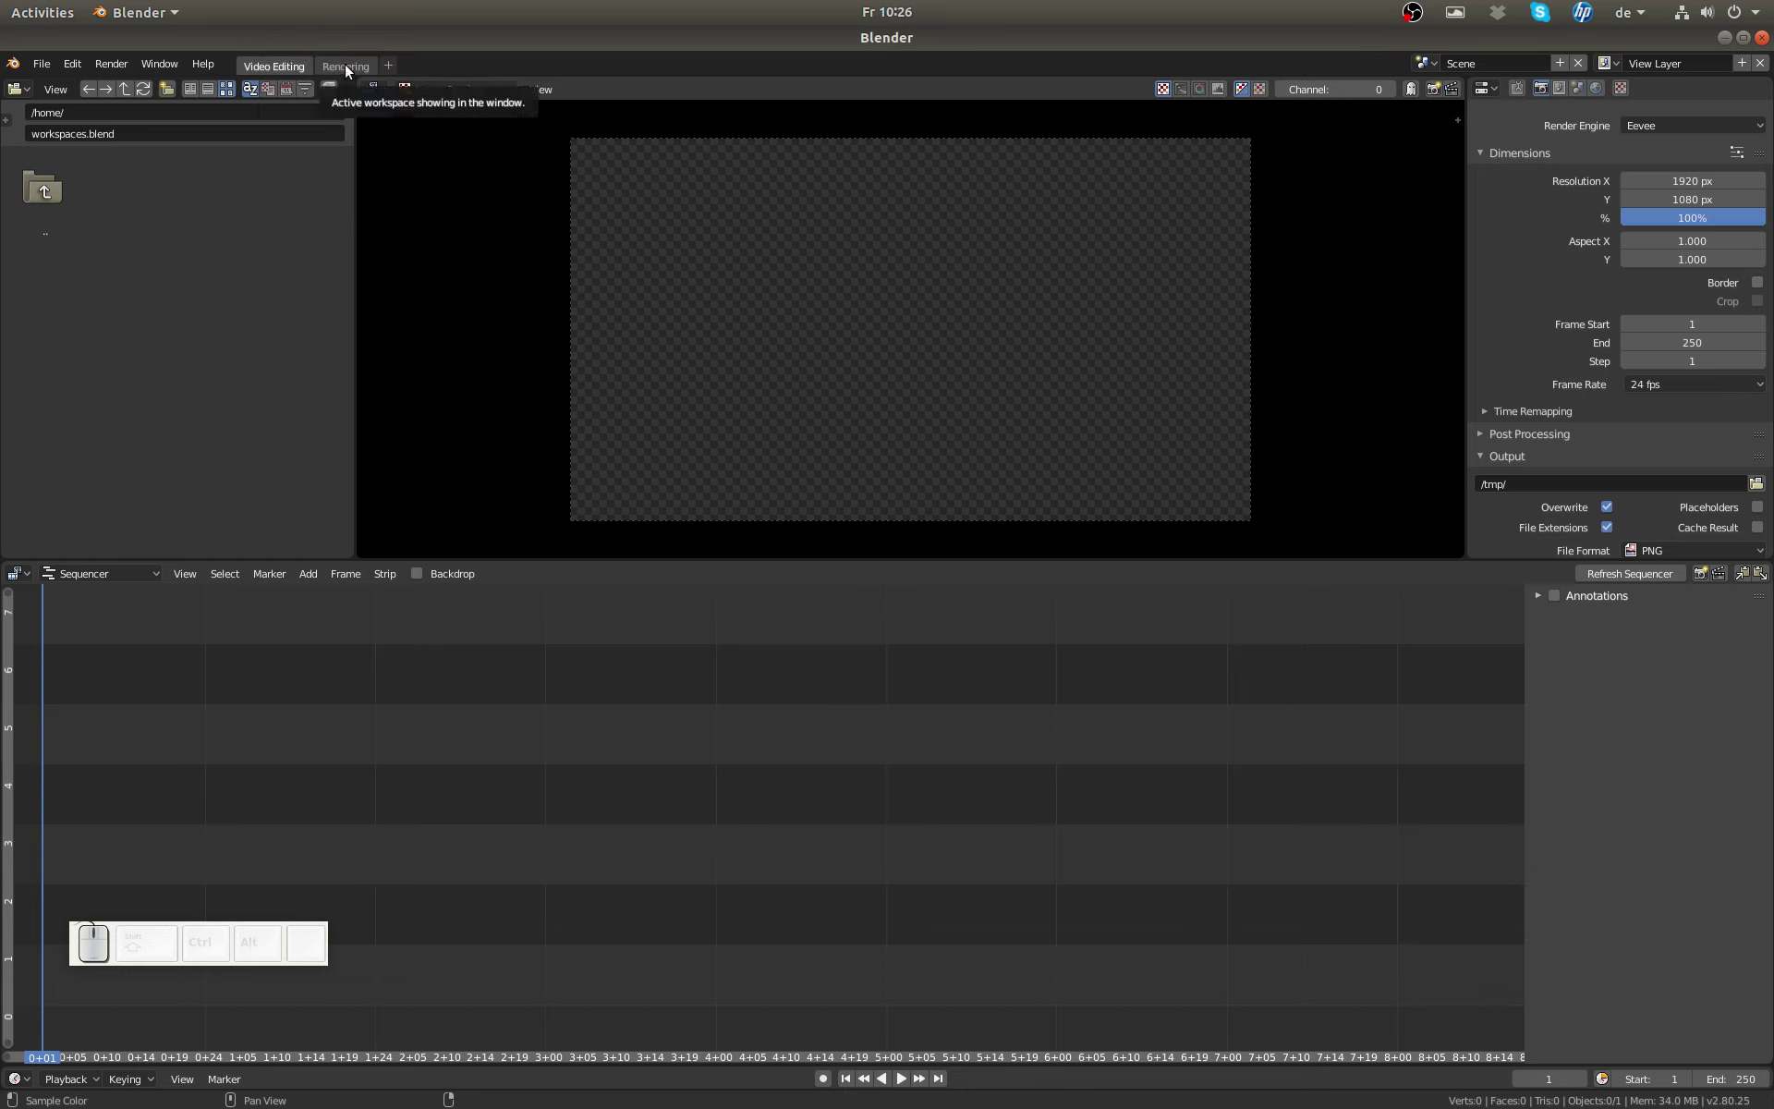
pyautogui.click(43, 65)
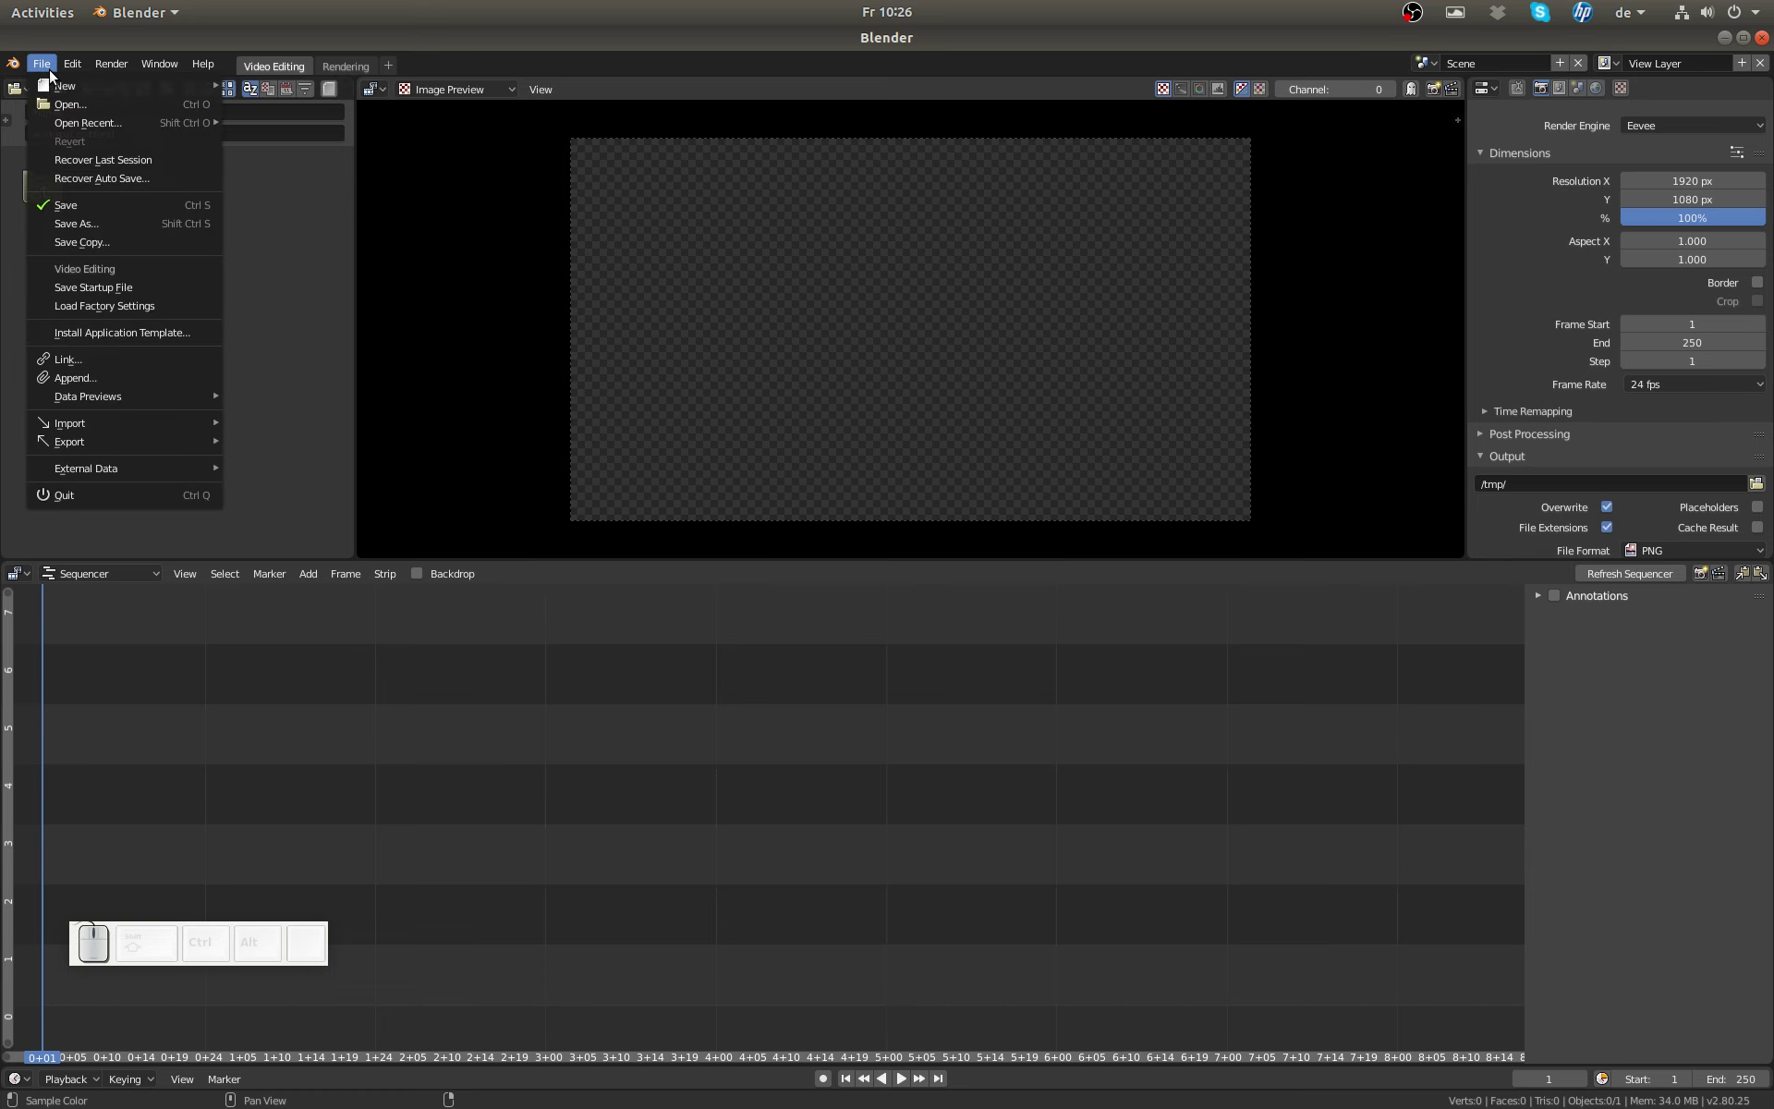
pyautogui.moveTo(53, 85)
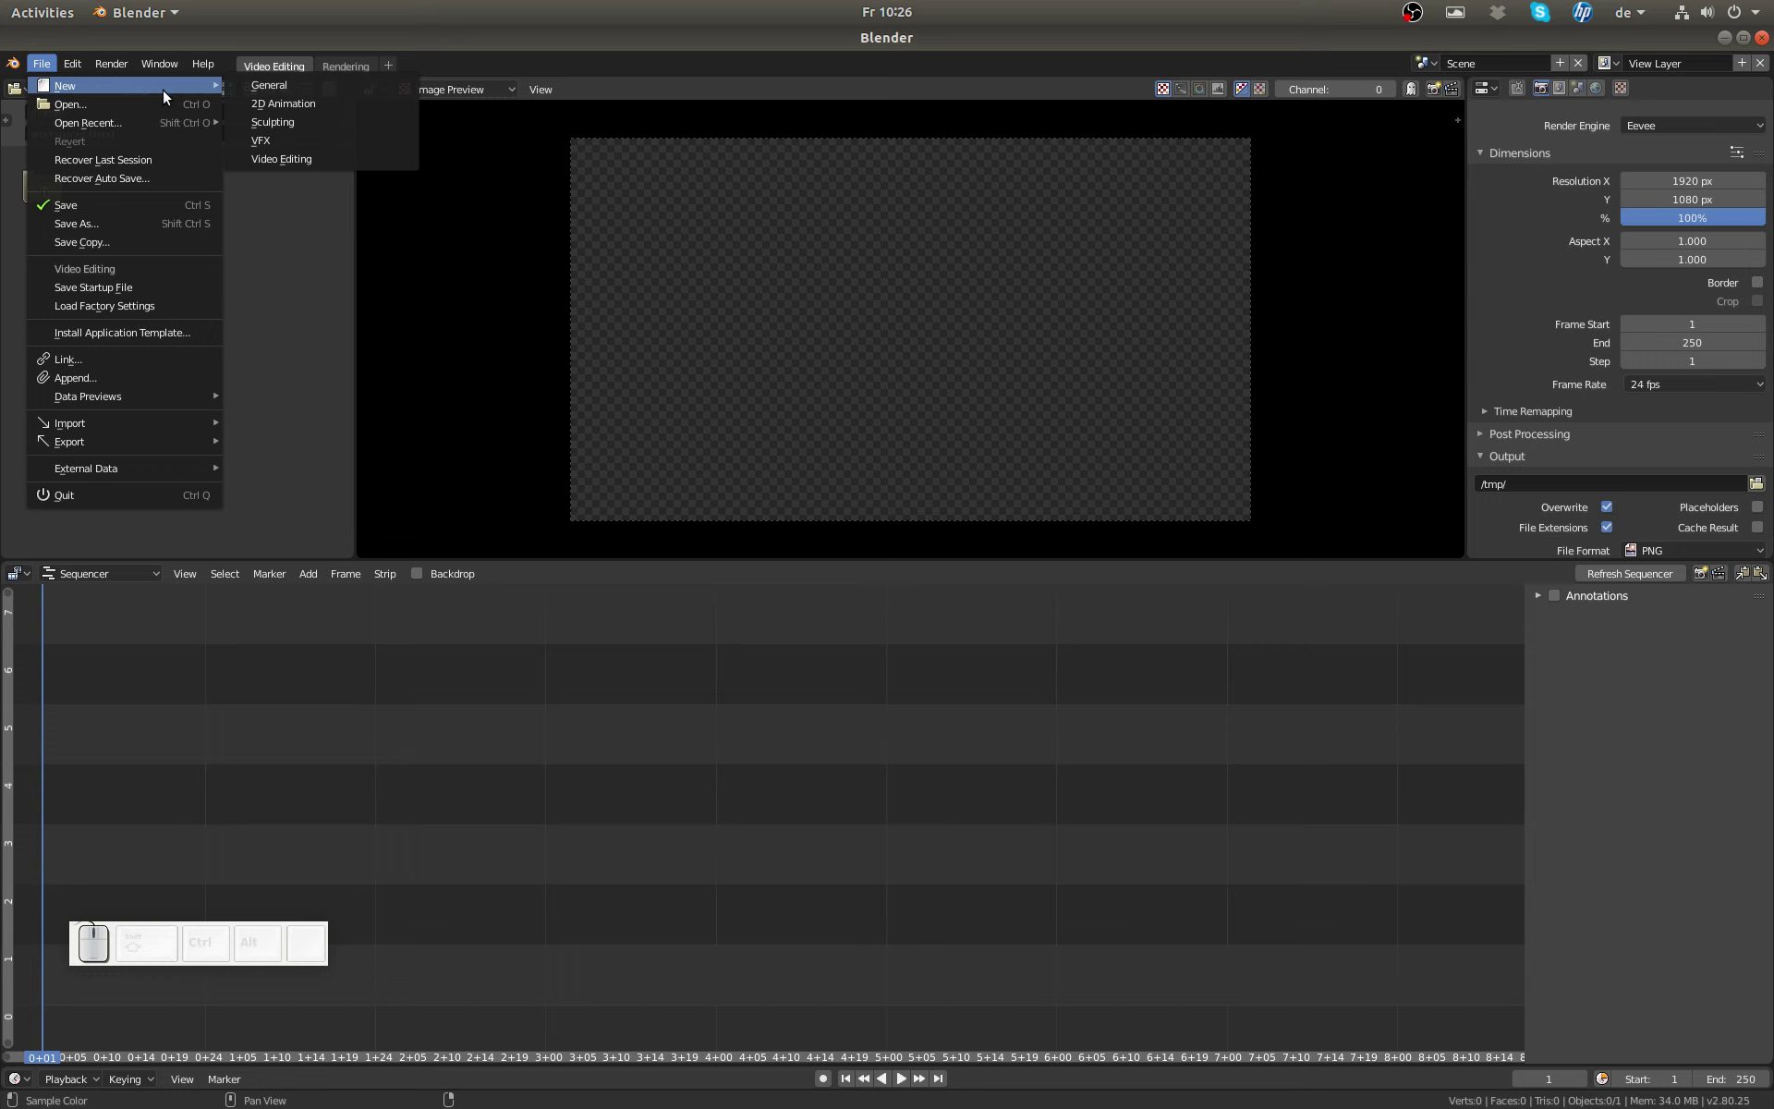
# Step: Start a Sculpting-template file and draw raised ridges and a front curl on the Quad Sphere
pyautogui.click(284, 123)
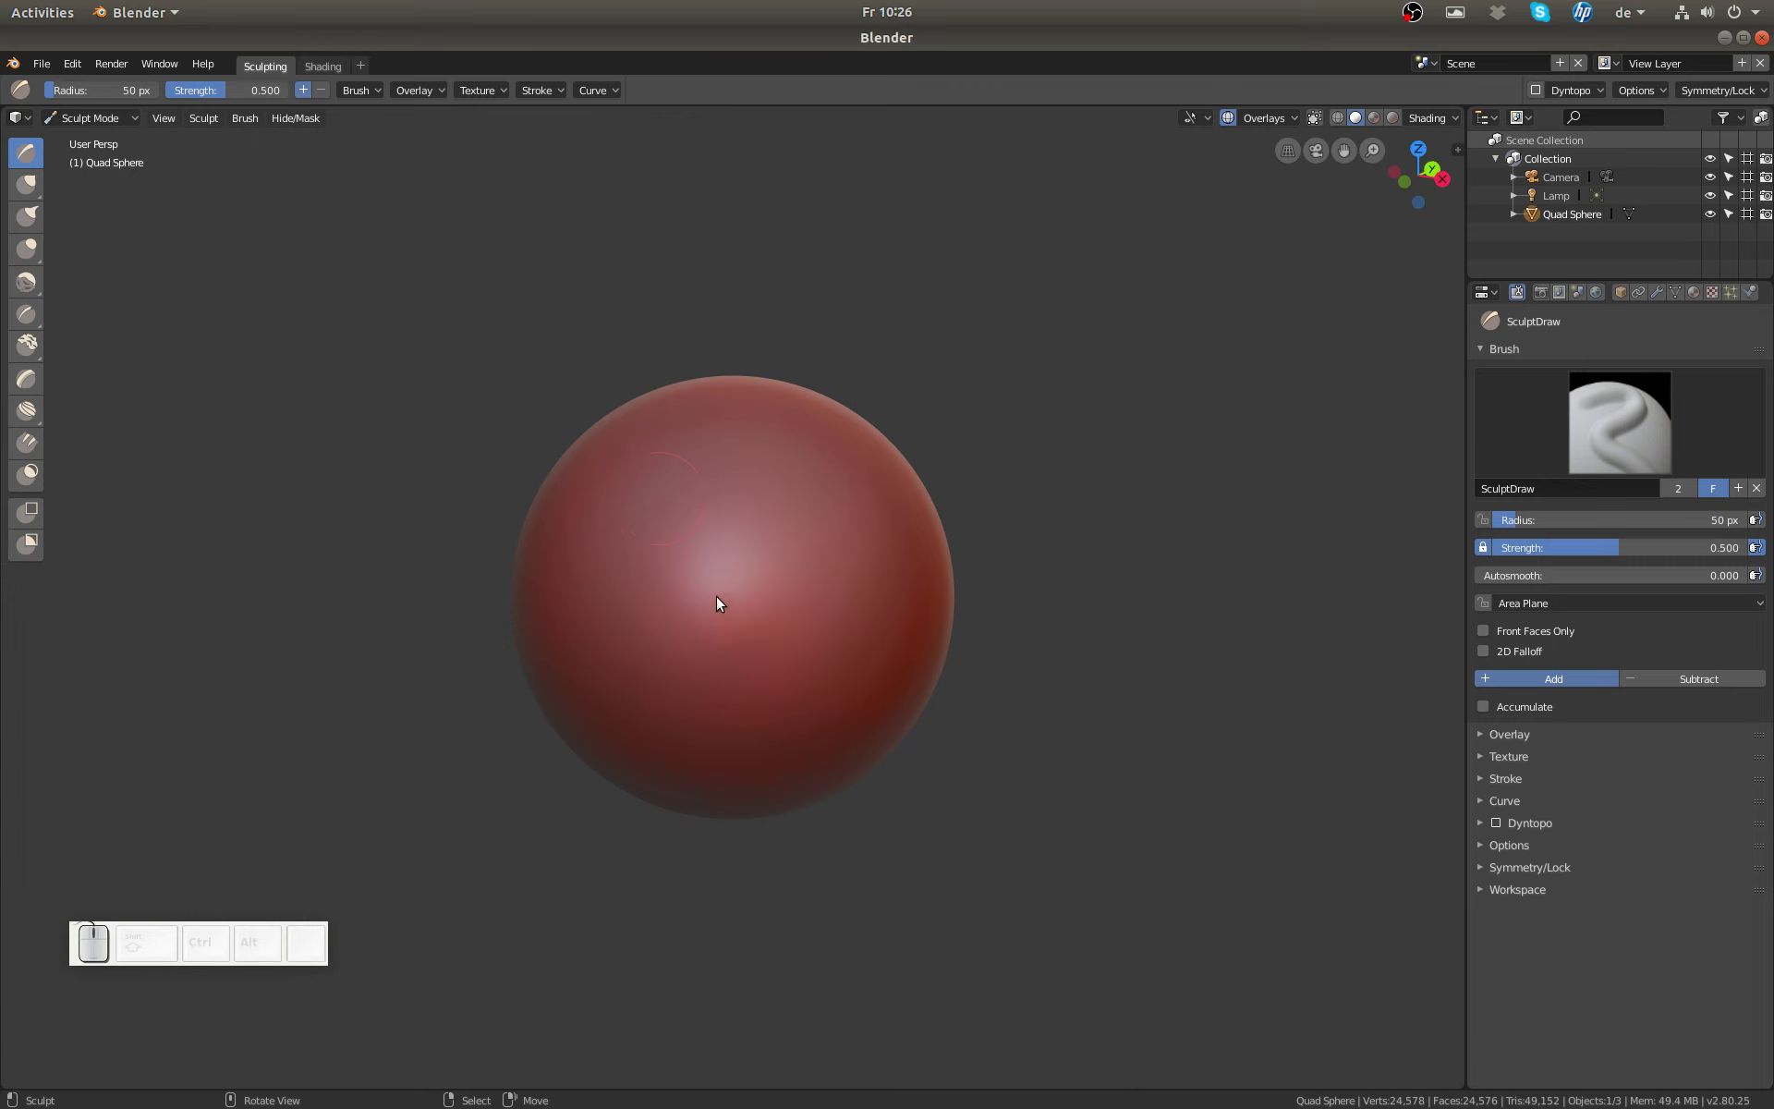
pyautogui.moveTo(627, 634)
pyautogui.mouseDown()
pyautogui.moveTo(611, 554)
pyautogui.moveTo(709, 512)
pyautogui.moveTo(740, 681)
pyautogui.moveTo(980, 551)
pyautogui.moveTo(672, 649)
pyautogui.moveTo(632, 752)
pyautogui.moveTo(541, 643)
pyautogui.moveTo(789, 521)
pyautogui.moveTo(671, 615)
pyautogui.moveTo(834, 645)
pyautogui.moveTo(661, 790)
pyautogui.moveTo(672, 469)
pyautogui.moveTo(624, 602)
pyautogui.moveTo(741, 641)
pyautogui.mouseUp()
pyautogui.scroll(2, 741, 641)
pyautogui.moveTo(765, 551); pyautogui.dragTo(734, 653)
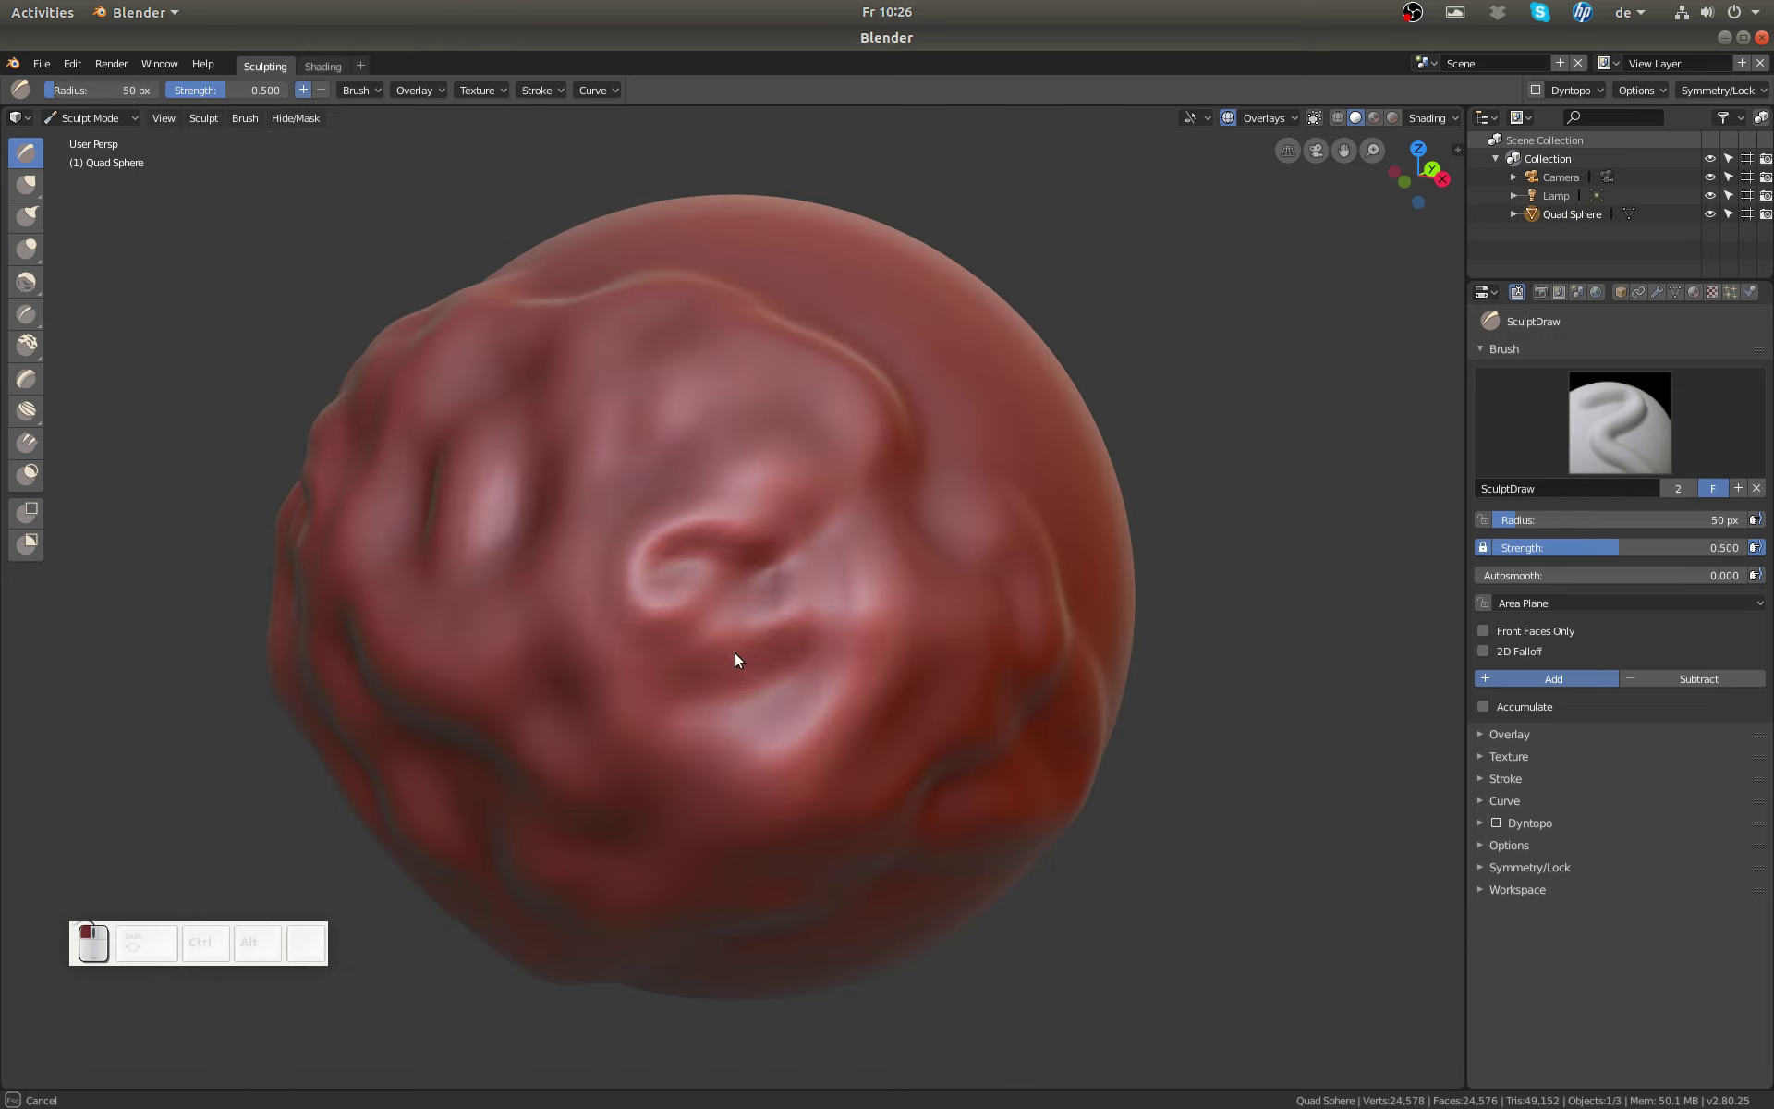
pyautogui.scroll(-1, 752, 698)
pyautogui.scroll(-2, 752, 691)
pyautogui.scroll(1, 504, 430)
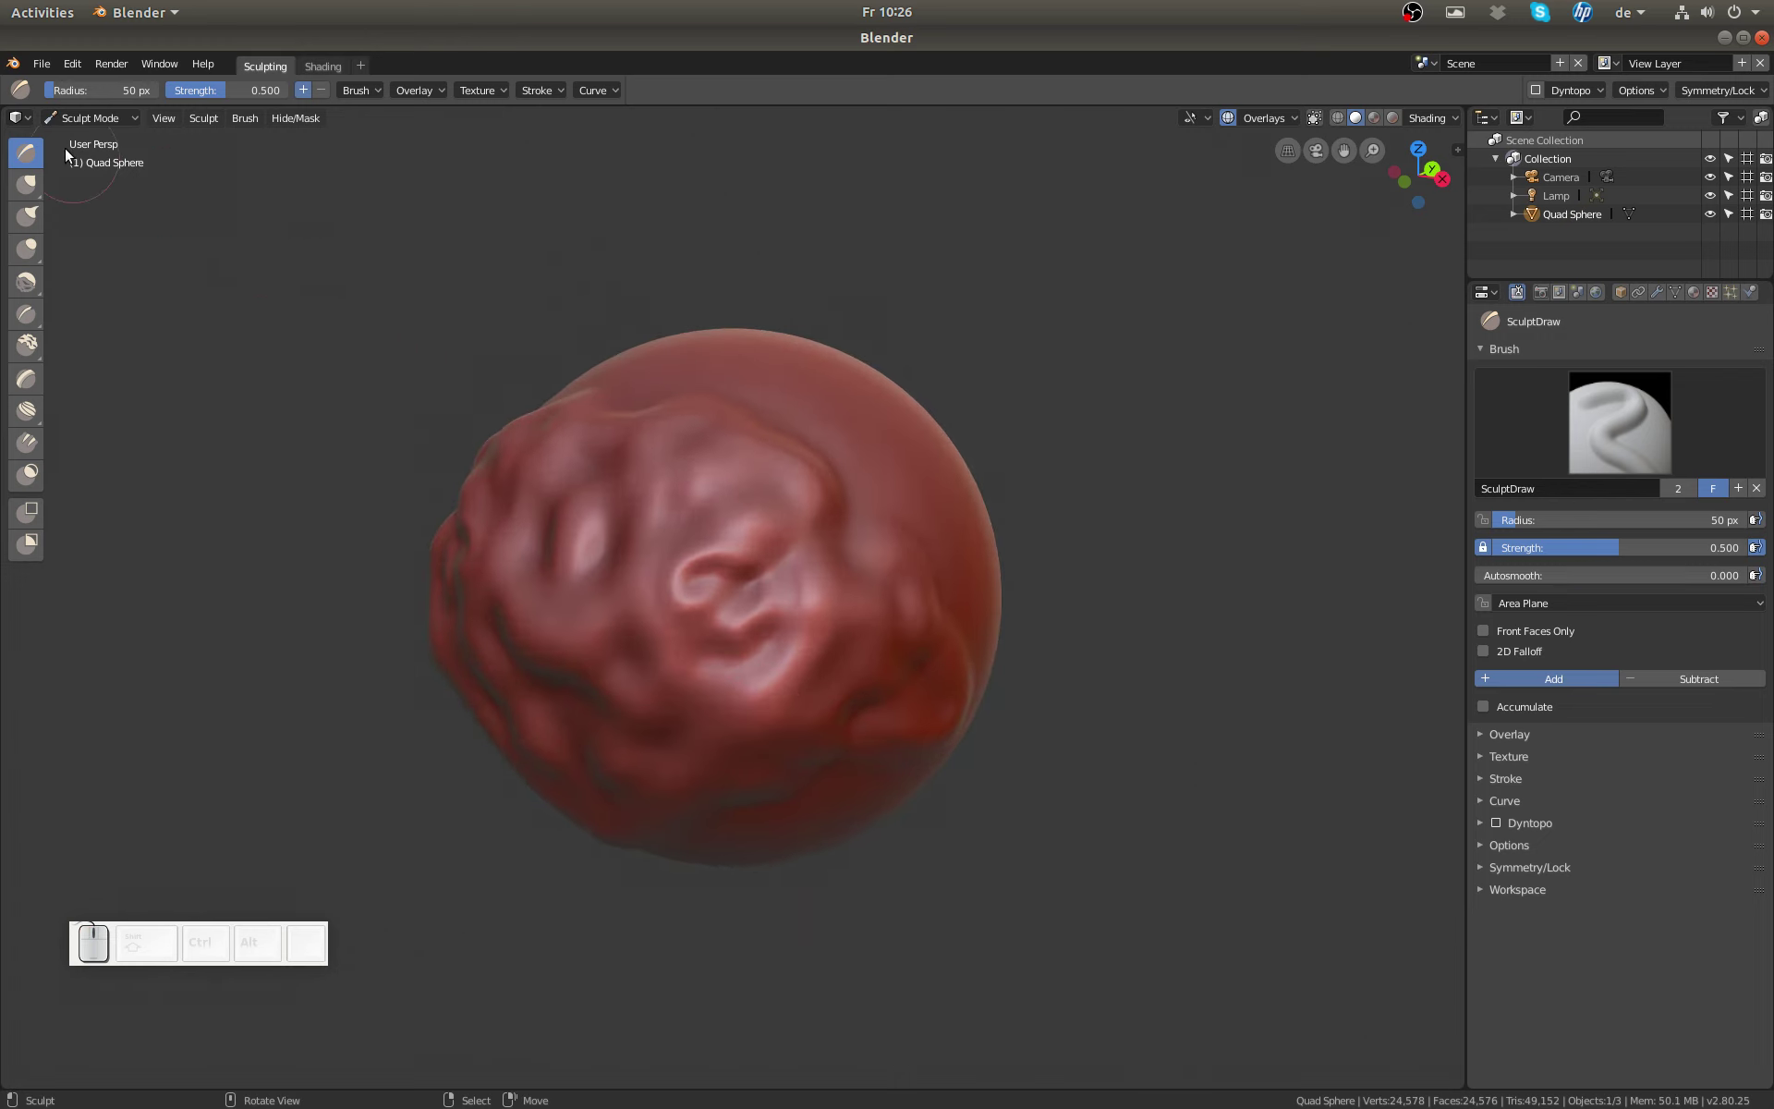
pyautogui.click(42, 63)
# Step: Start a 2D Animation file and draw a grey loop and a grey rightward stroke over the grid
pyautogui.moveTo(53, 81)
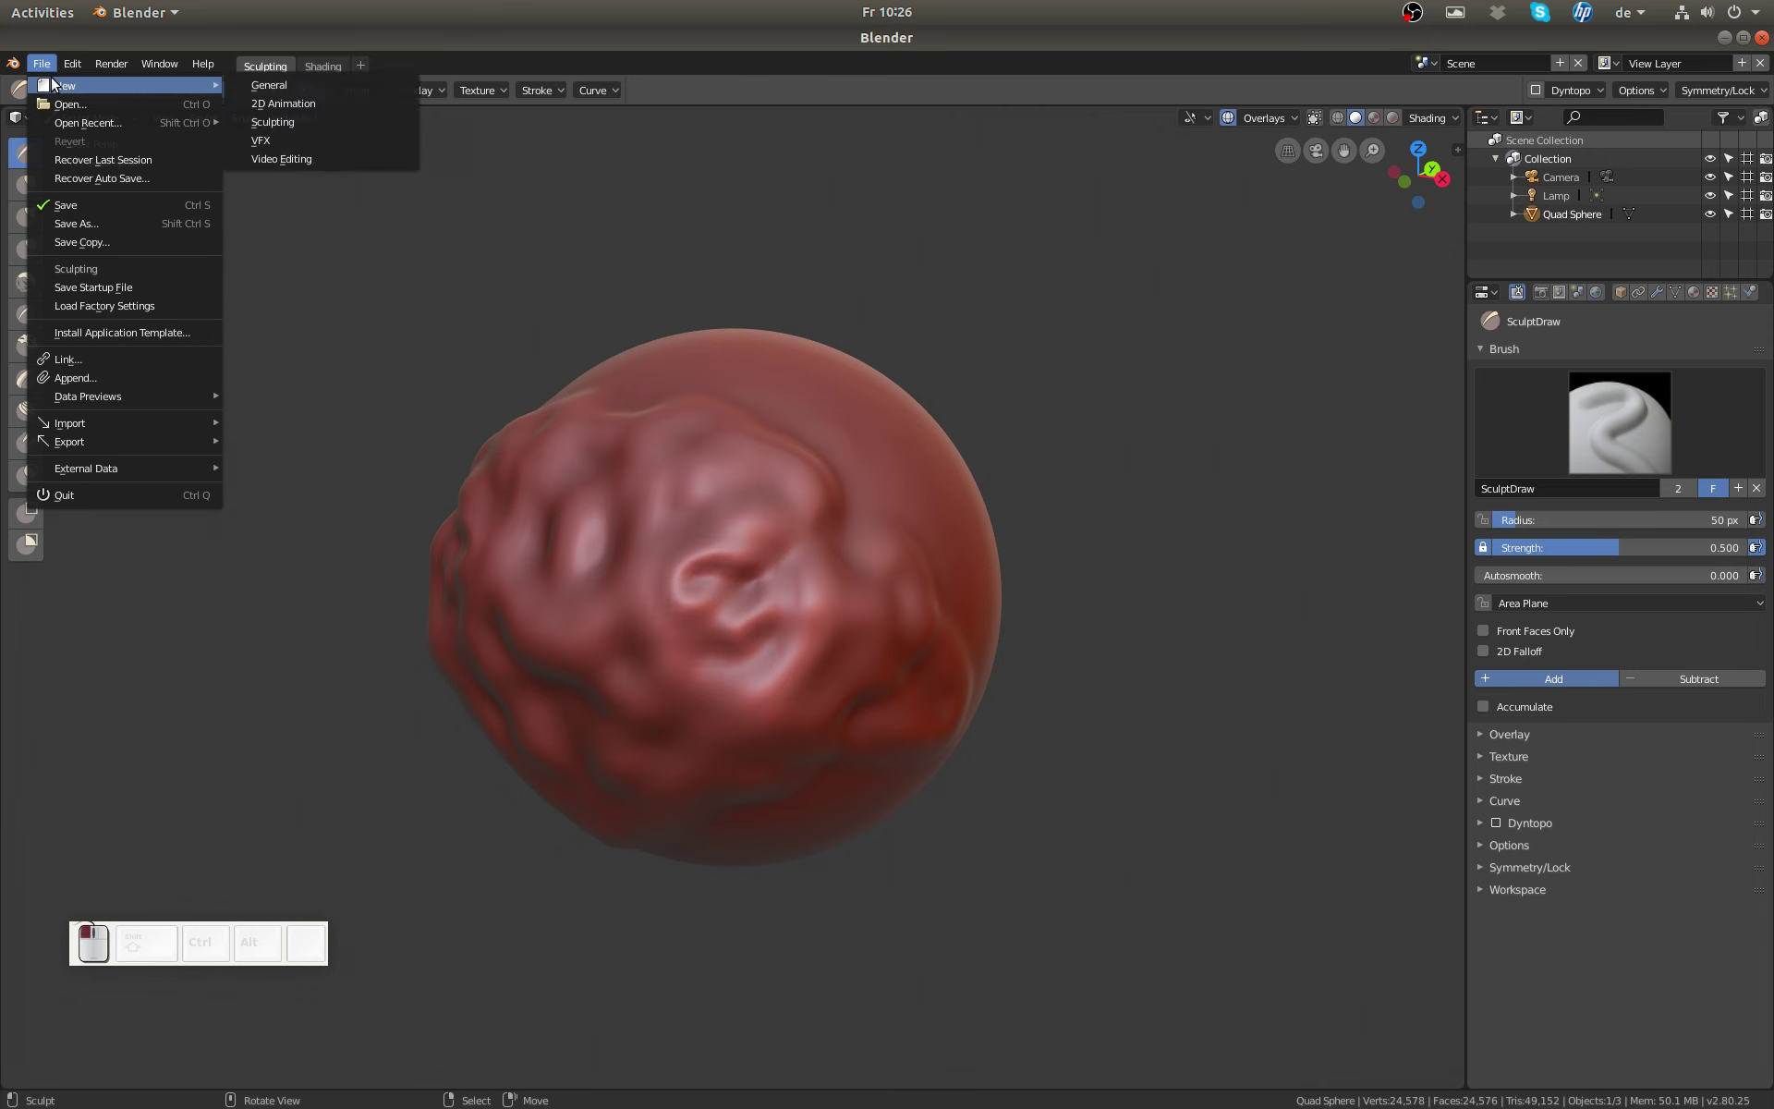
pyautogui.click(342, 102)
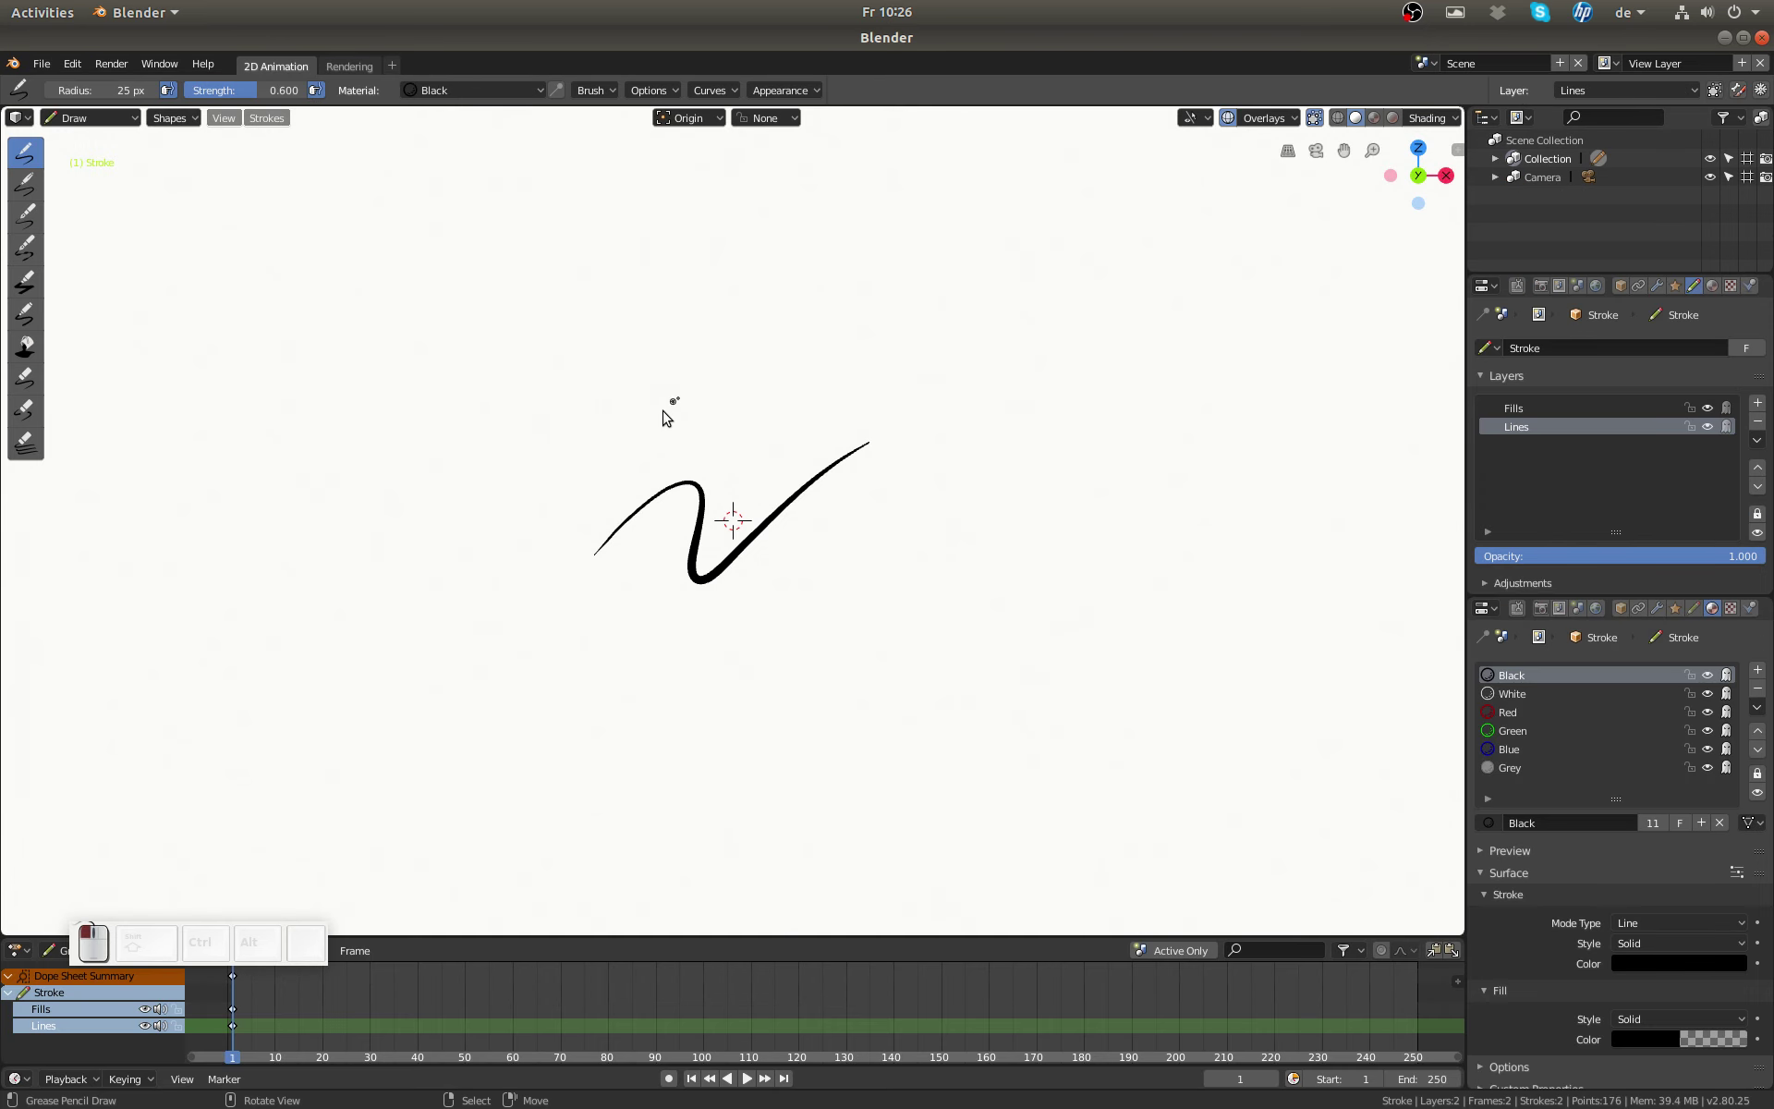
pyautogui.moveTo(884, 586)
pyautogui.mouseDown(button='middle')
pyautogui.moveTo(760, 582)
pyautogui.moveTo(807, 441)
pyautogui.mouseUp(button='middle')
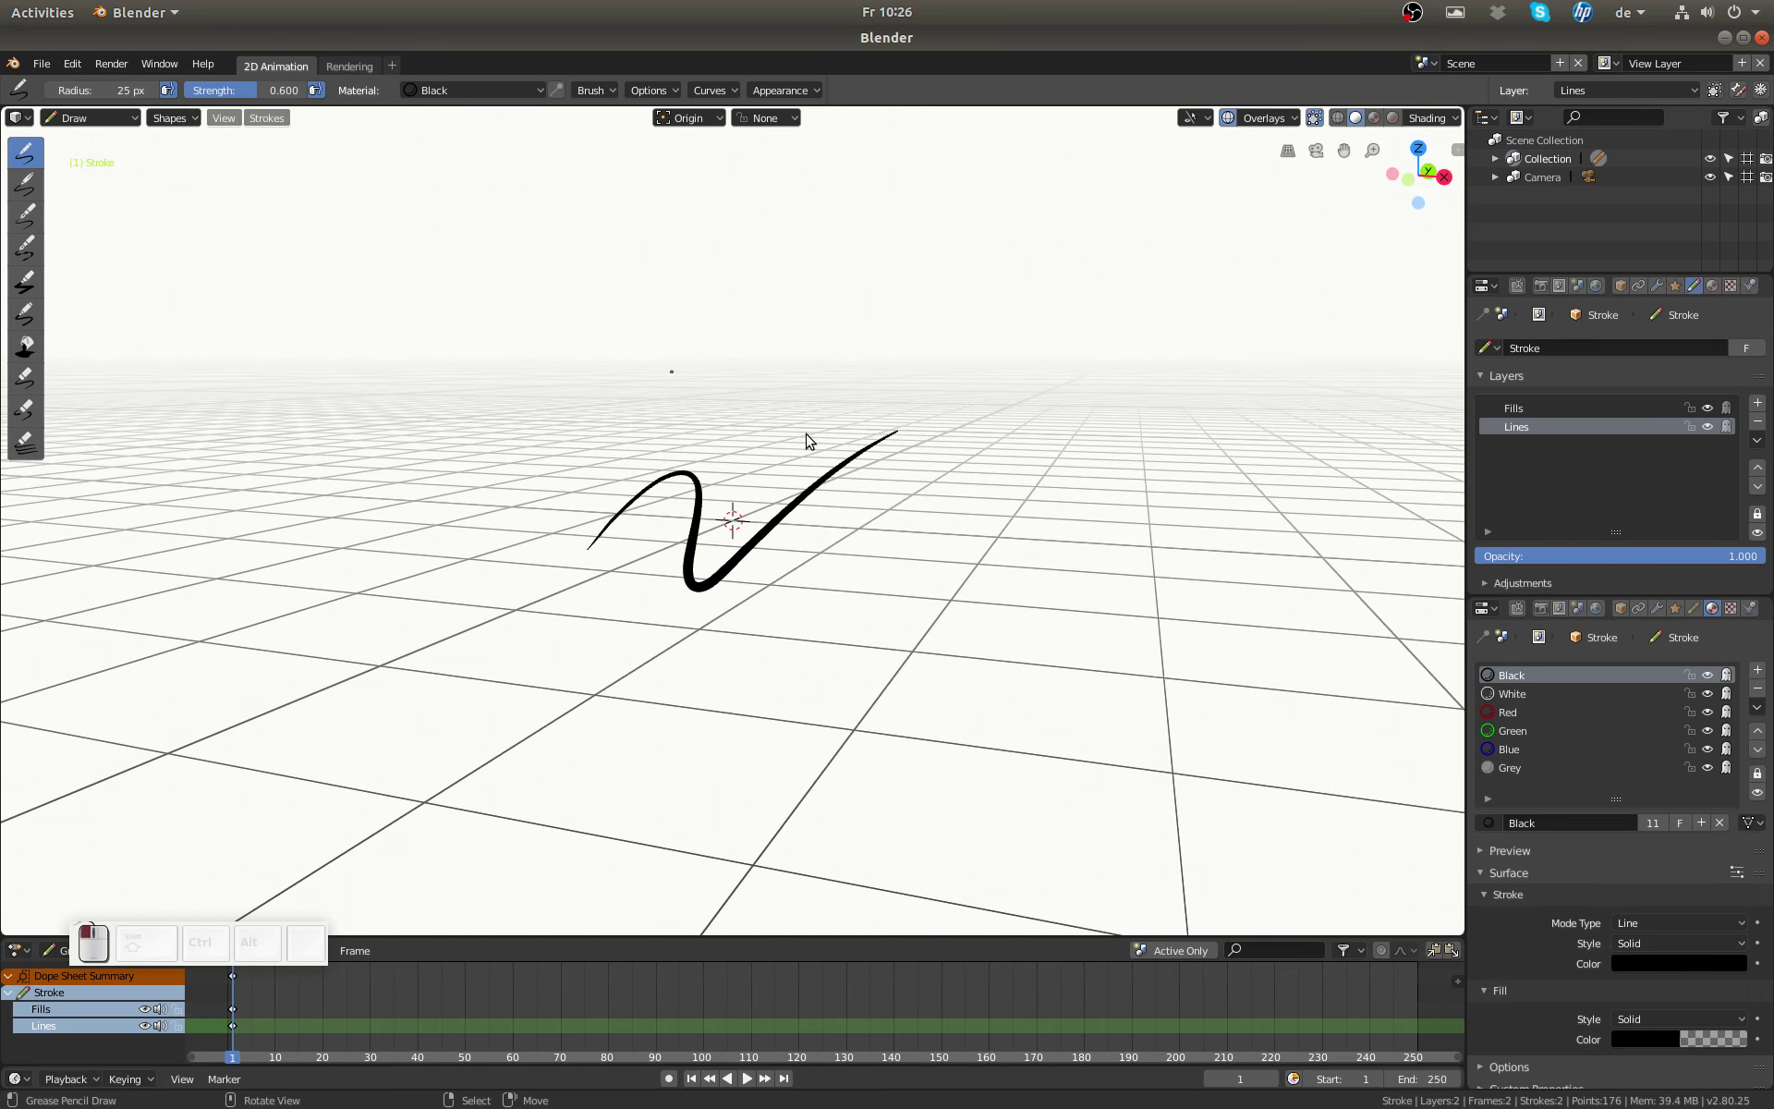
pyautogui.moveTo(806, 441)
pyautogui.mouseDown()
pyautogui.moveTo(634, 384)
pyautogui.moveTo(781, 536)
pyautogui.mouseUp()
pyautogui.moveTo(781, 536); pyautogui.dragTo(765, 566, button='middle')
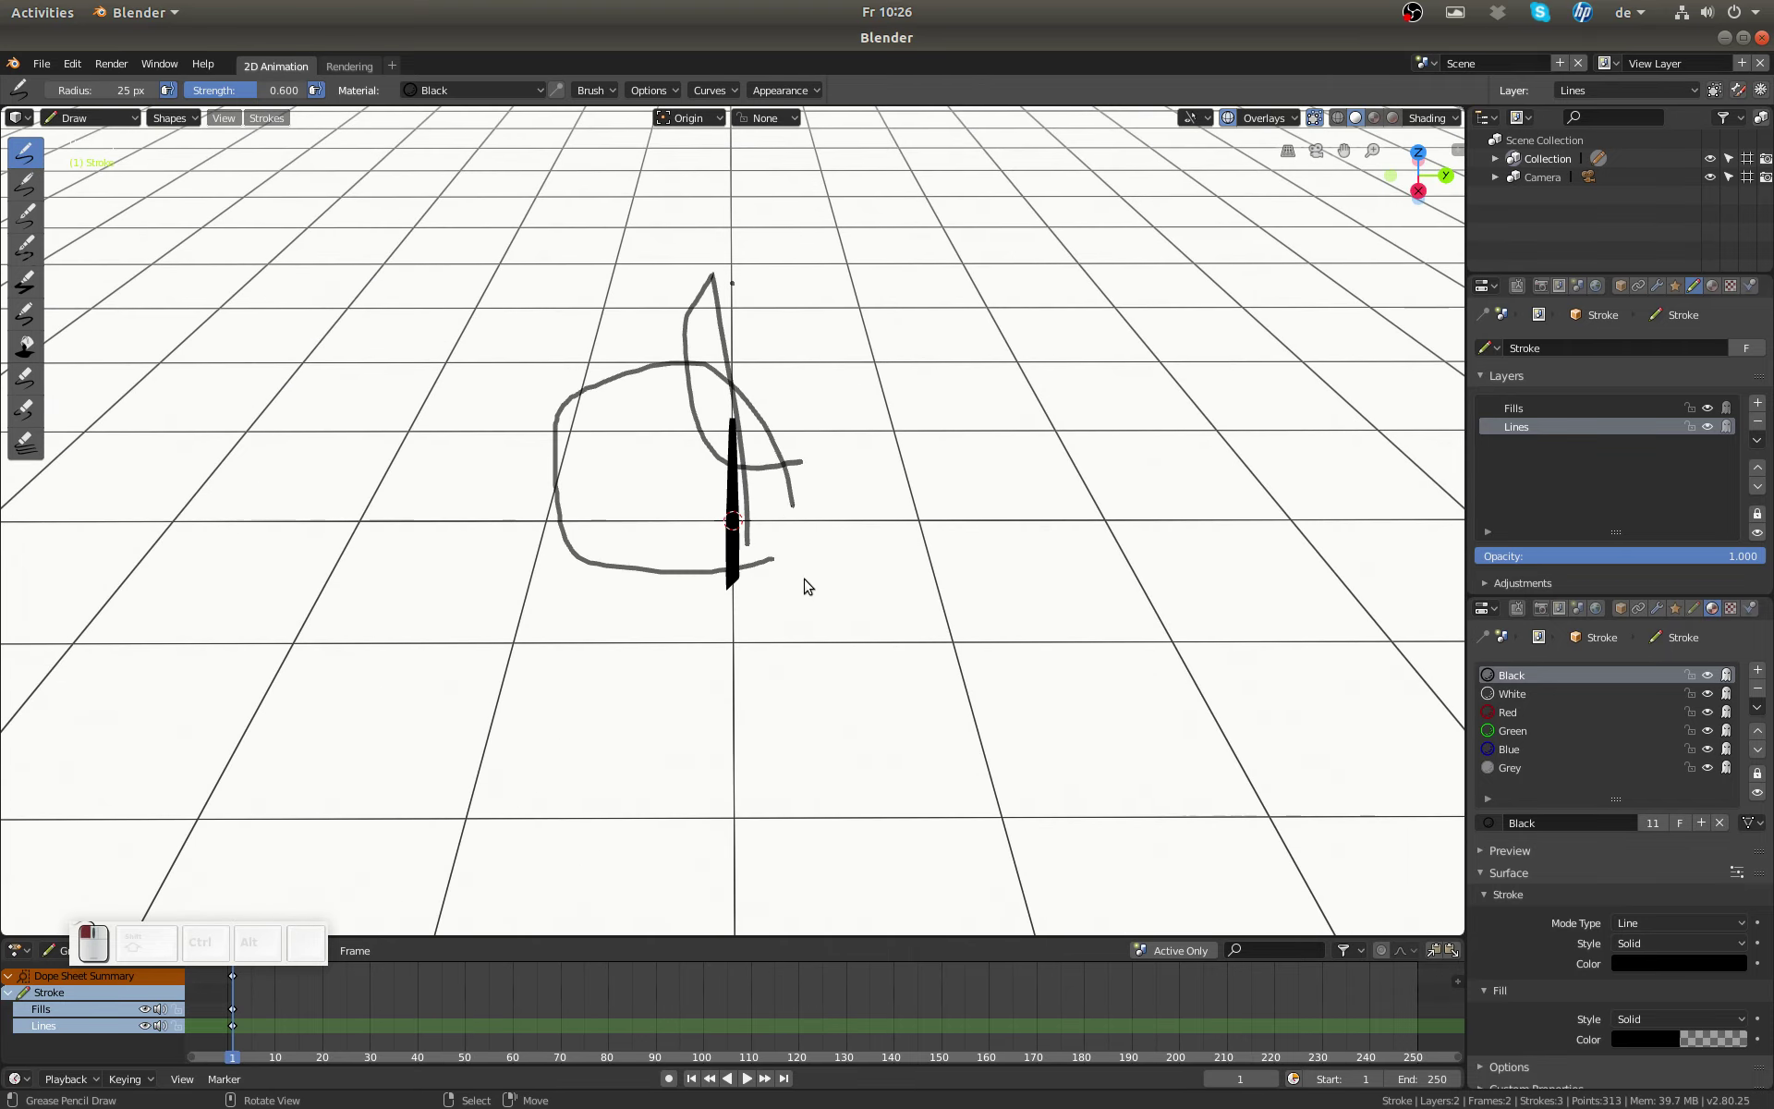
pyautogui.moveTo(793, 509); pyautogui.dragTo(1030, 469)
# Step: With the thicker Ink brush, draw a thick black arc and further black strokes on the left
pyautogui.click(25, 314)
pyautogui.moveTo(365, 457)
pyautogui.mouseDown()
pyautogui.moveTo(676, 608)
pyautogui.moveTo(884, 459)
pyautogui.mouseUp()
pyautogui.moveTo(353, 565); pyautogui.dragTo(416, 404, button='middle')
pyautogui.moveTo(415, 404); pyautogui.dragTo(707, 624)
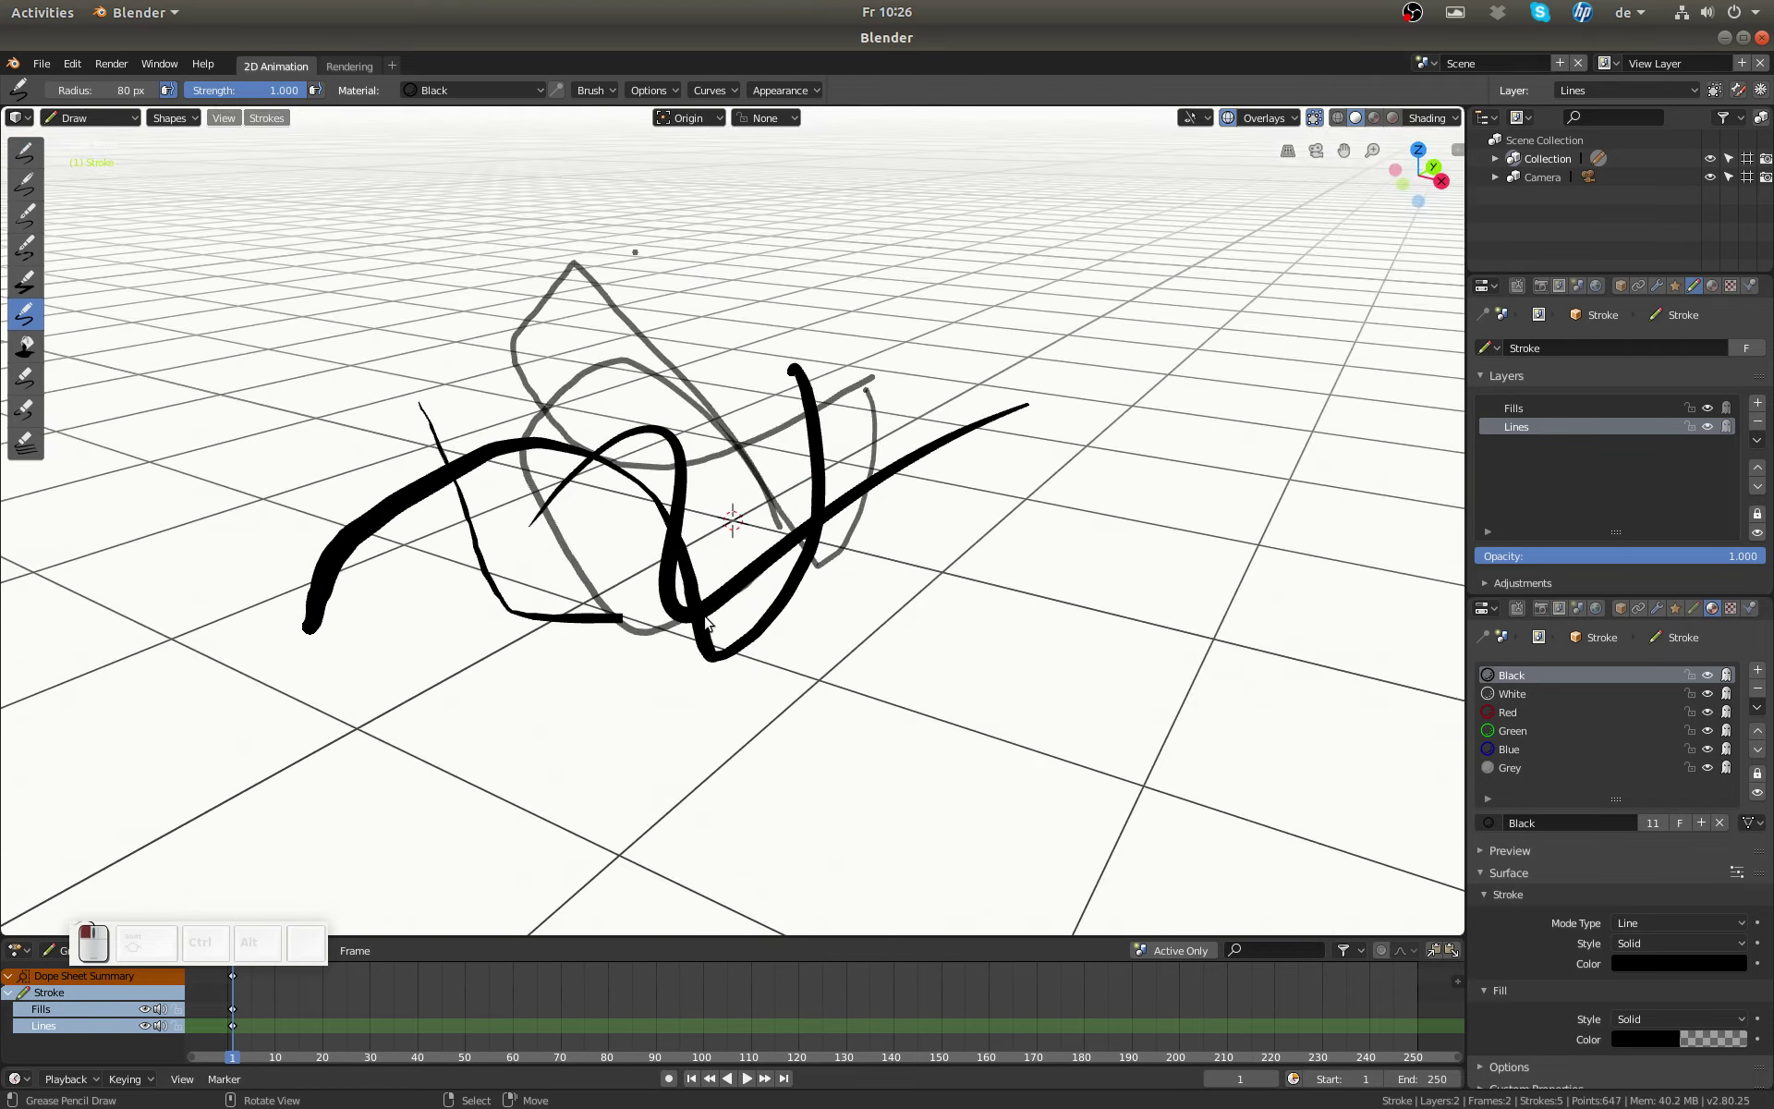
pyautogui.click(41, 64)
pyautogui.moveTo(74, 83)
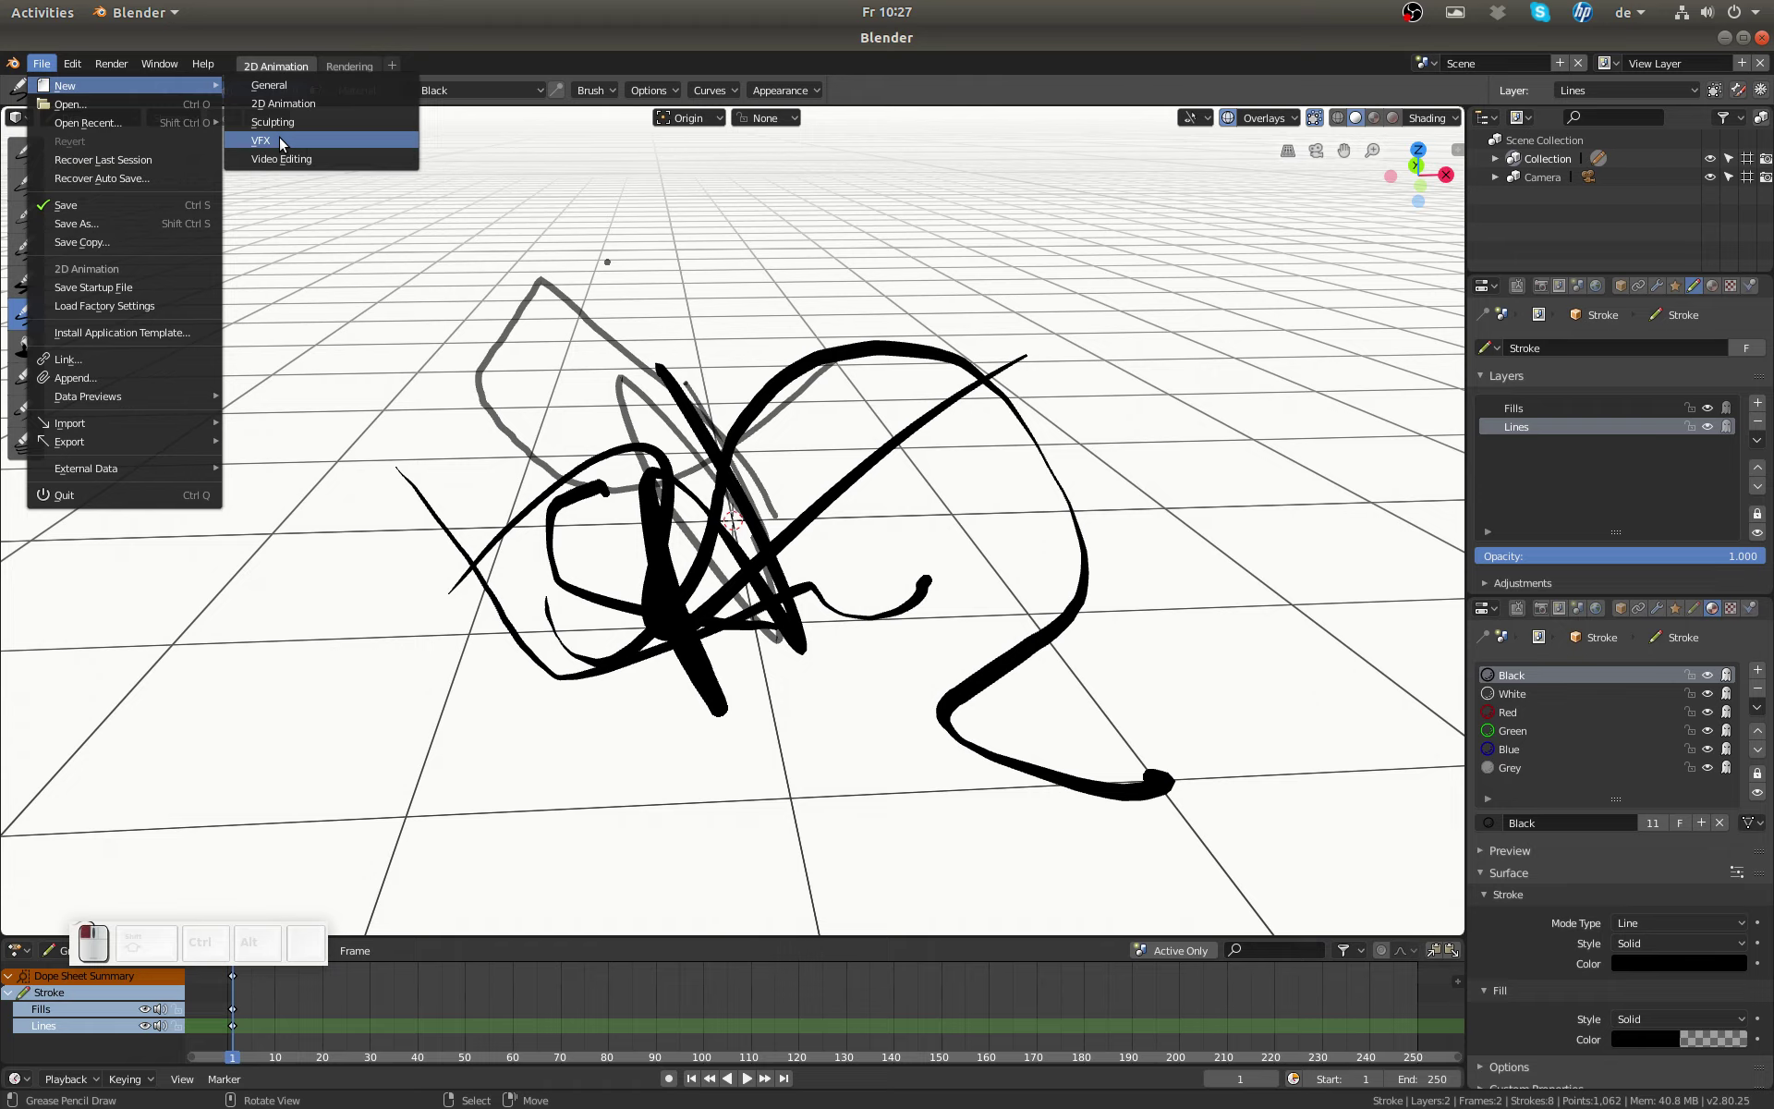
# Step: Start a VFX-template file and lower the border under the top editors to enlarge them
pyautogui.click(280, 140)
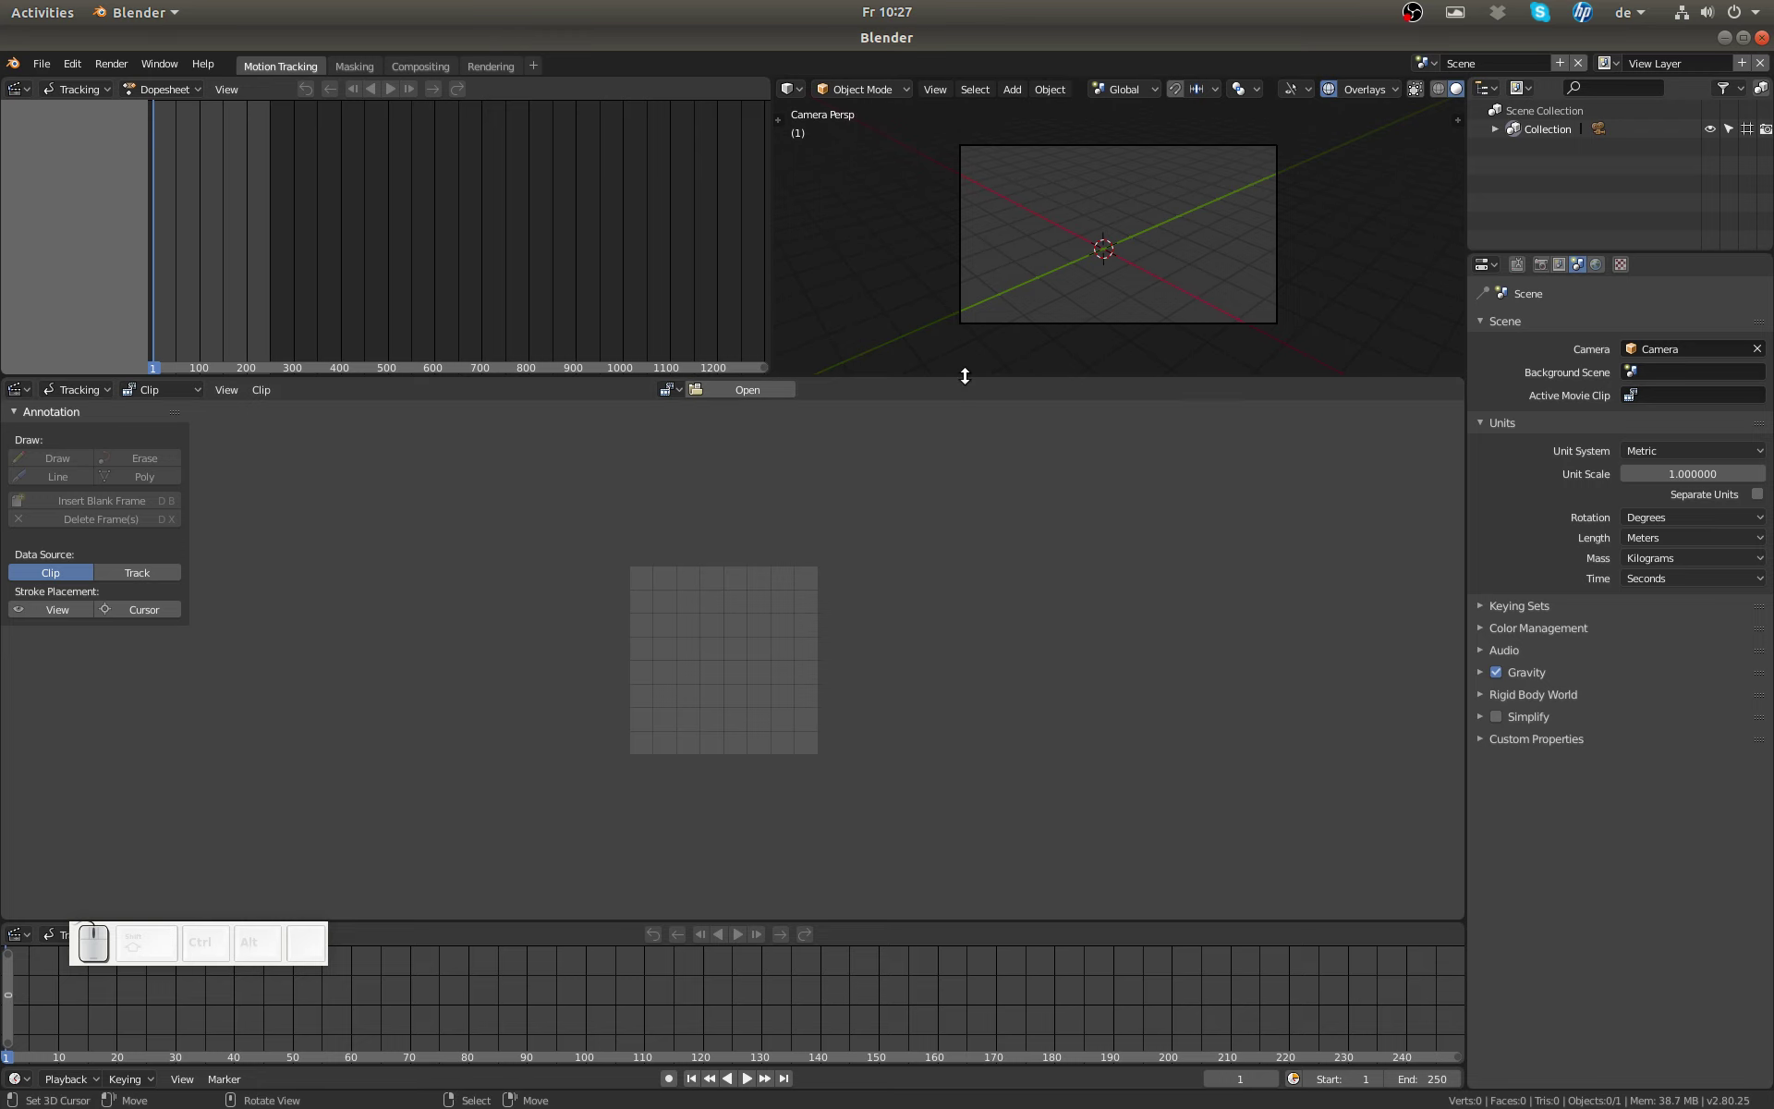
pyautogui.moveTo(967, 376); pyautogui.dragTo(962, 446)
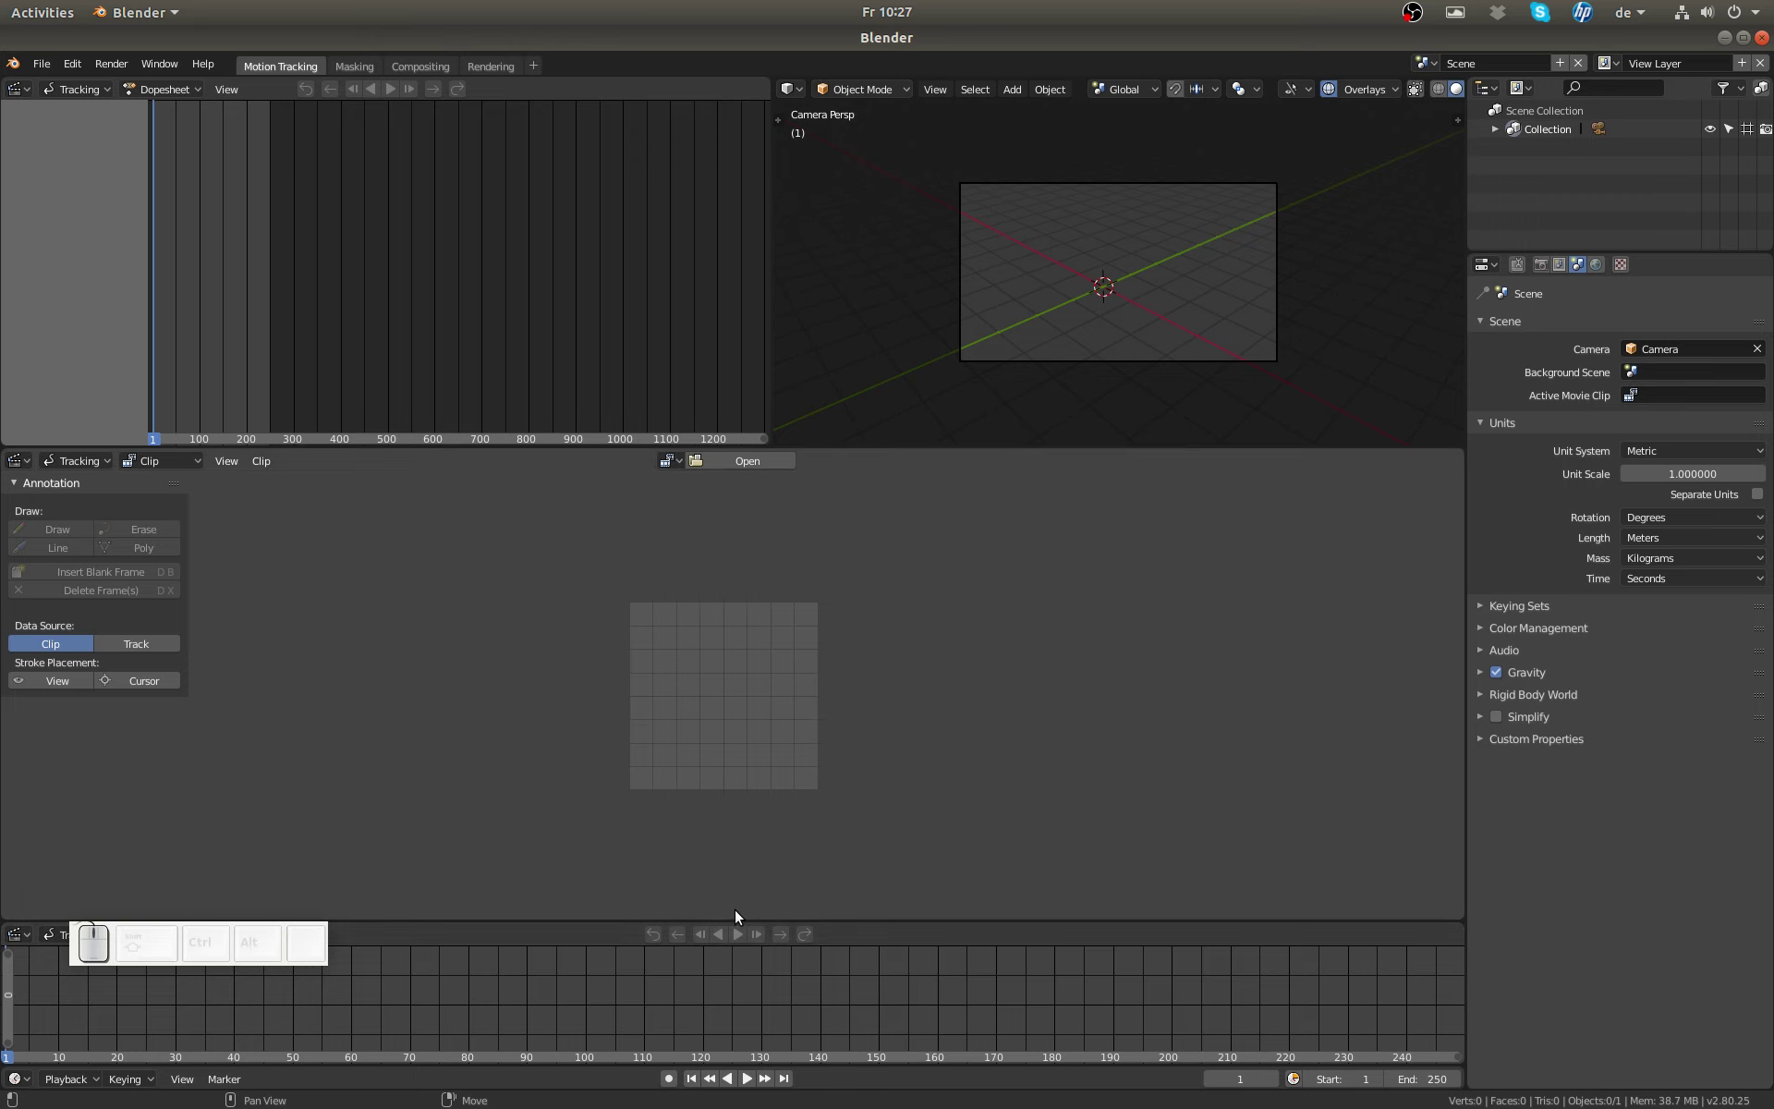
# Step: Open the Masking workspace and tick Use Nodes and Backdrop in the compositor header
pyautogui.click(357, 66)
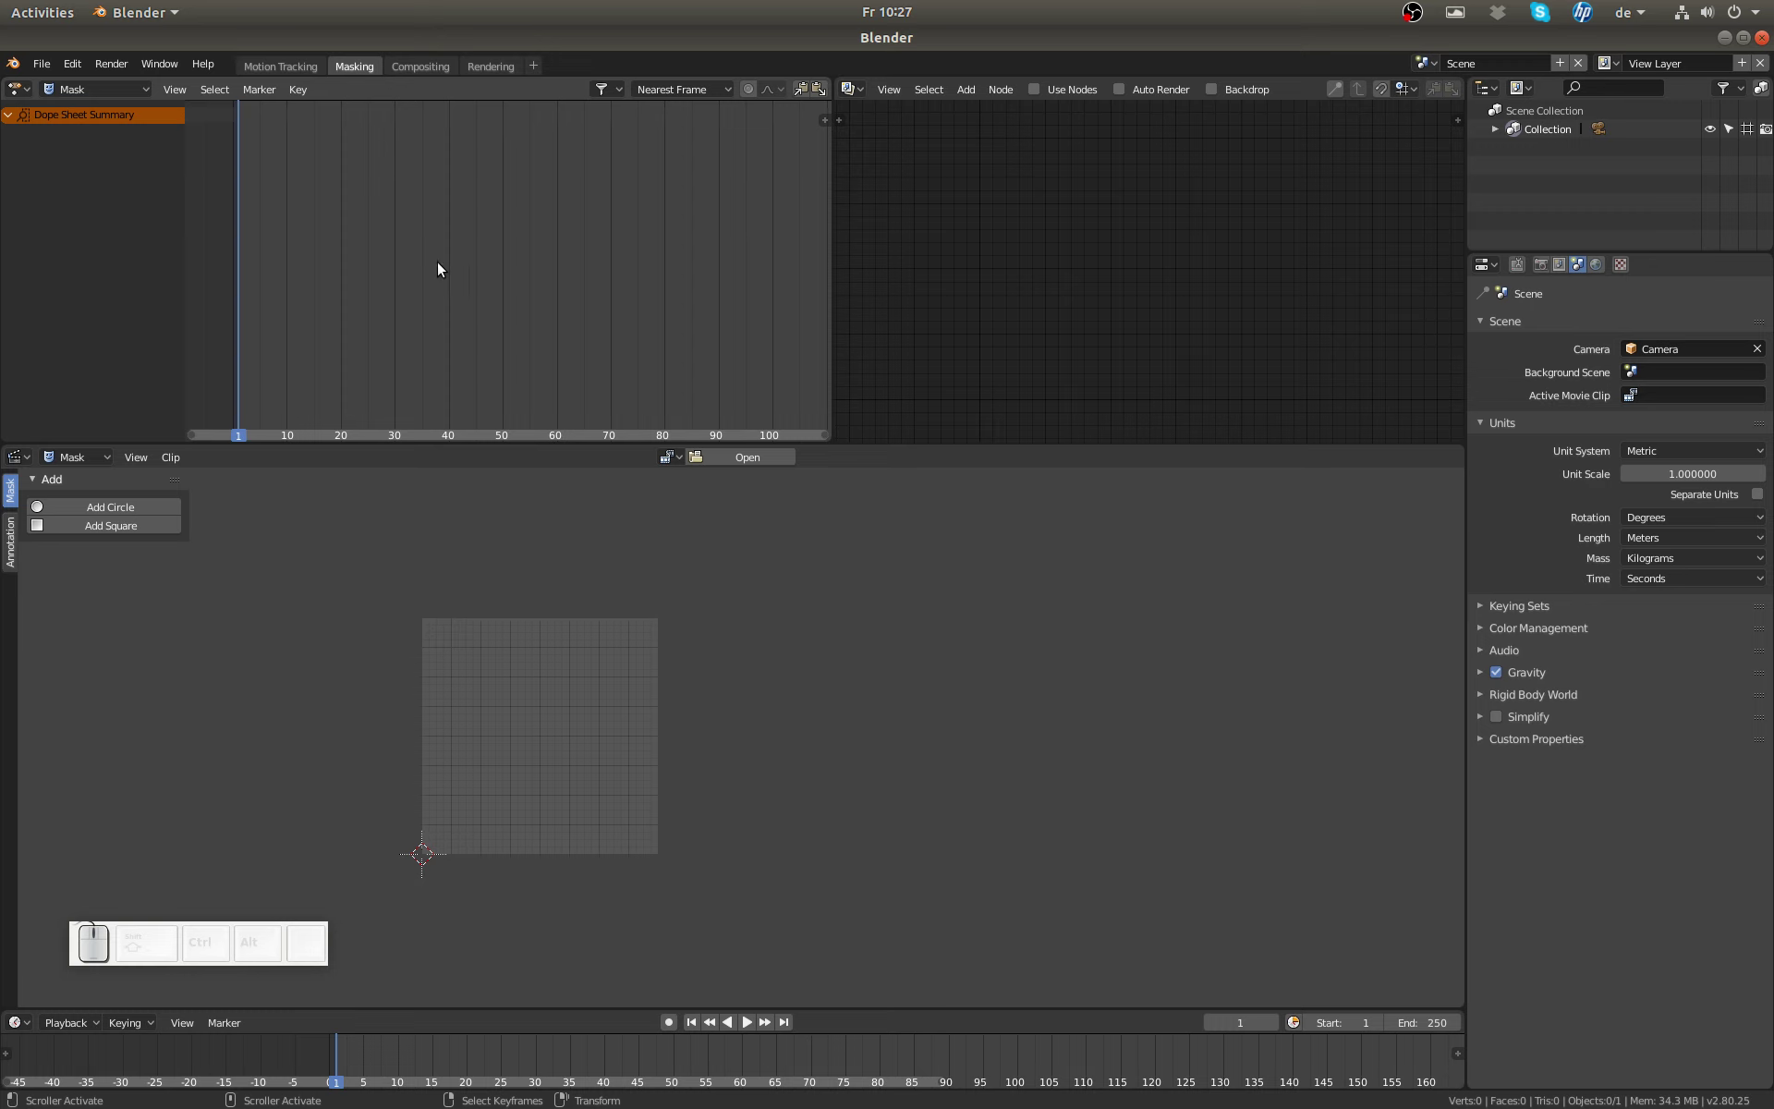
pyautogui.click(1050, 87)
pyautogui.click(1211, 87)
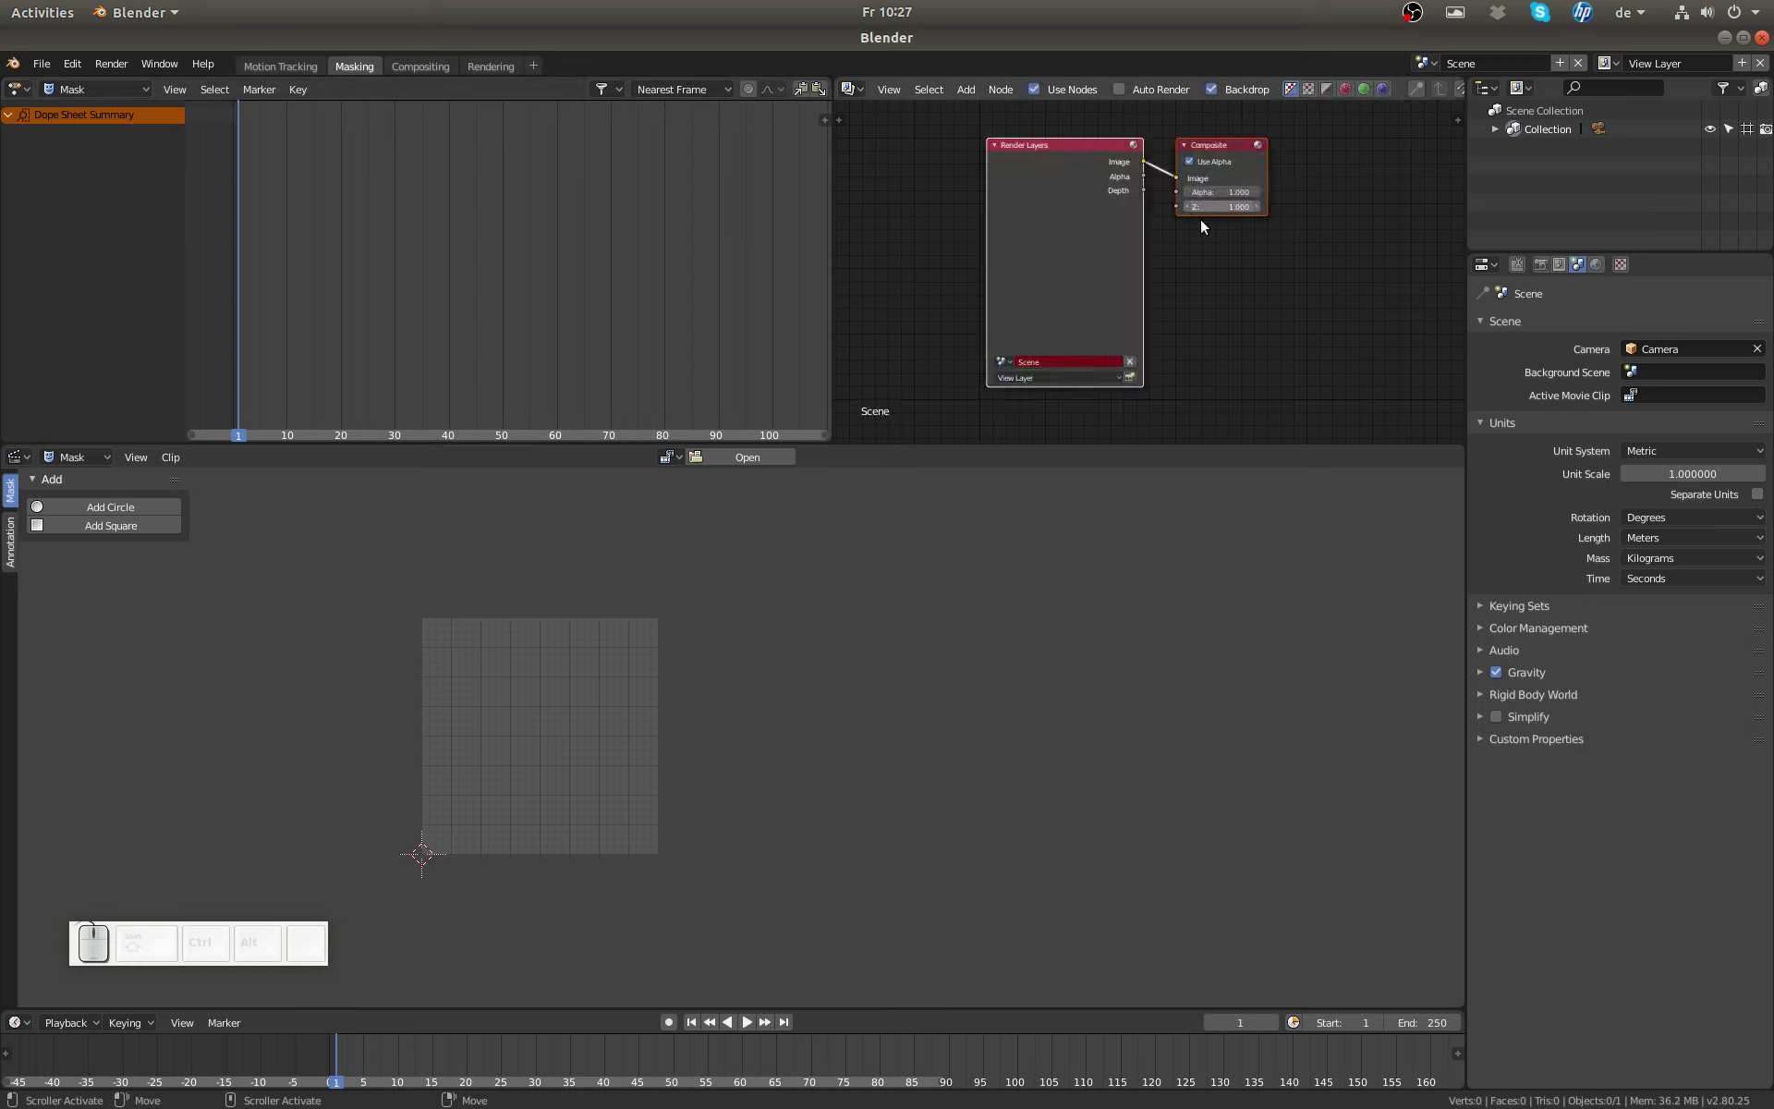